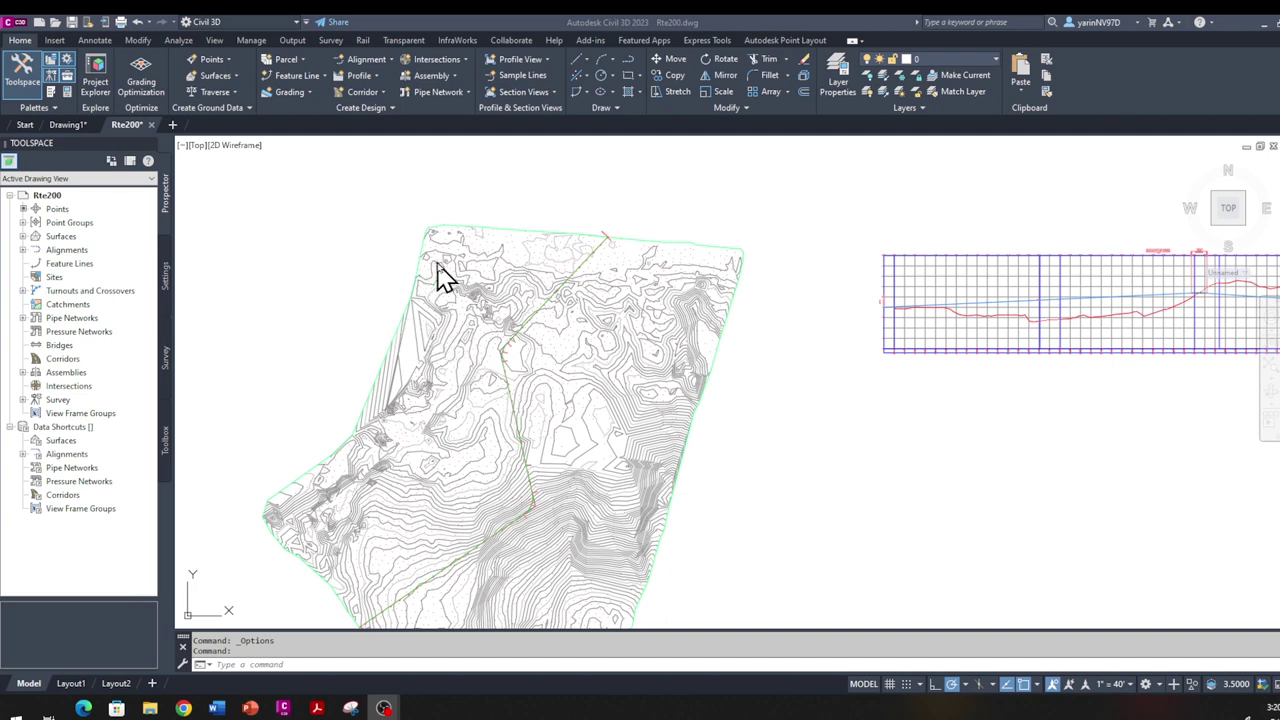
Step: Set the 2D model space uniform background color to black and apply the display options
{"action": "left_click", "coordinate": [14, 30]}
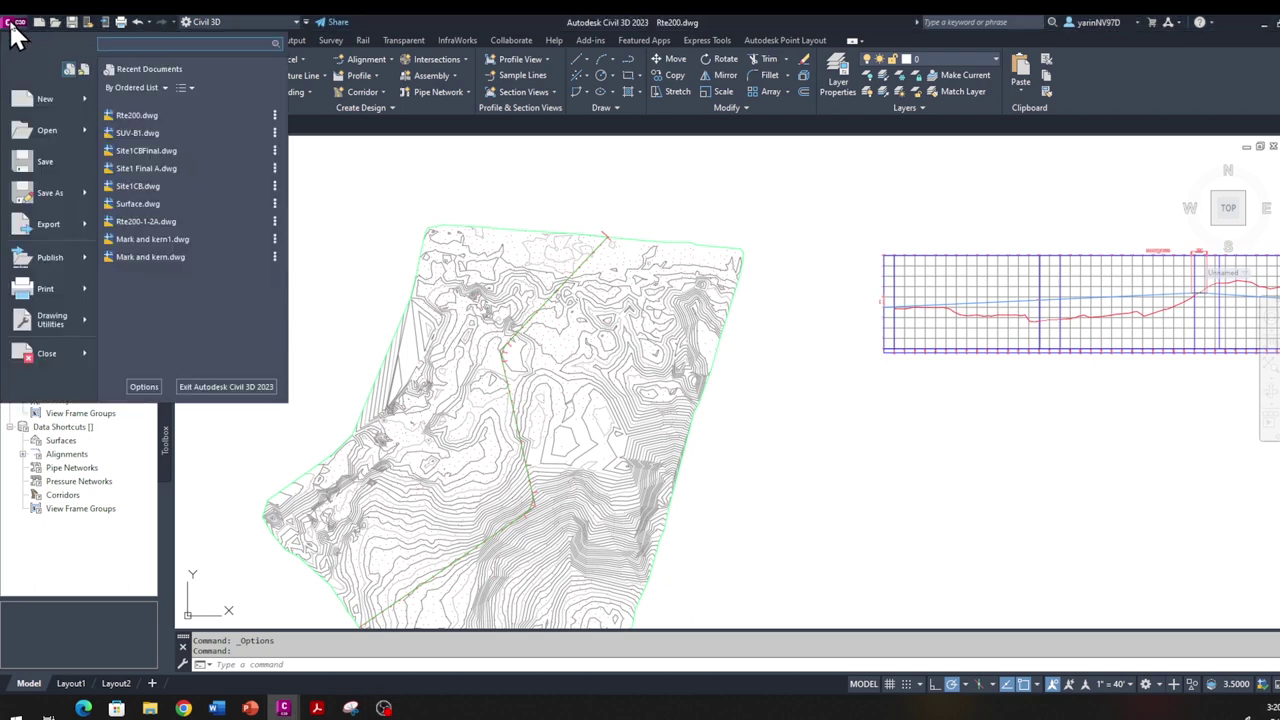
{"action": "left_click", "coordinate": [144, 387]}
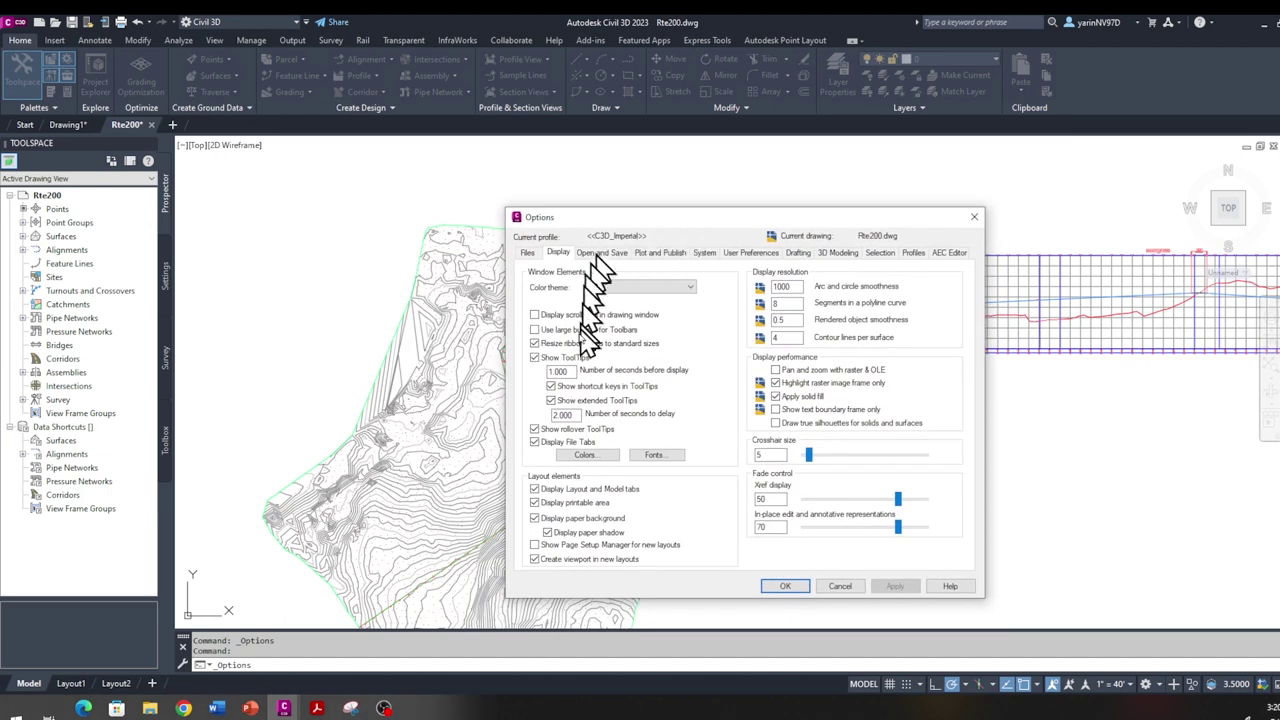
{"action": "left_click", "coordinate": [594, 460]}
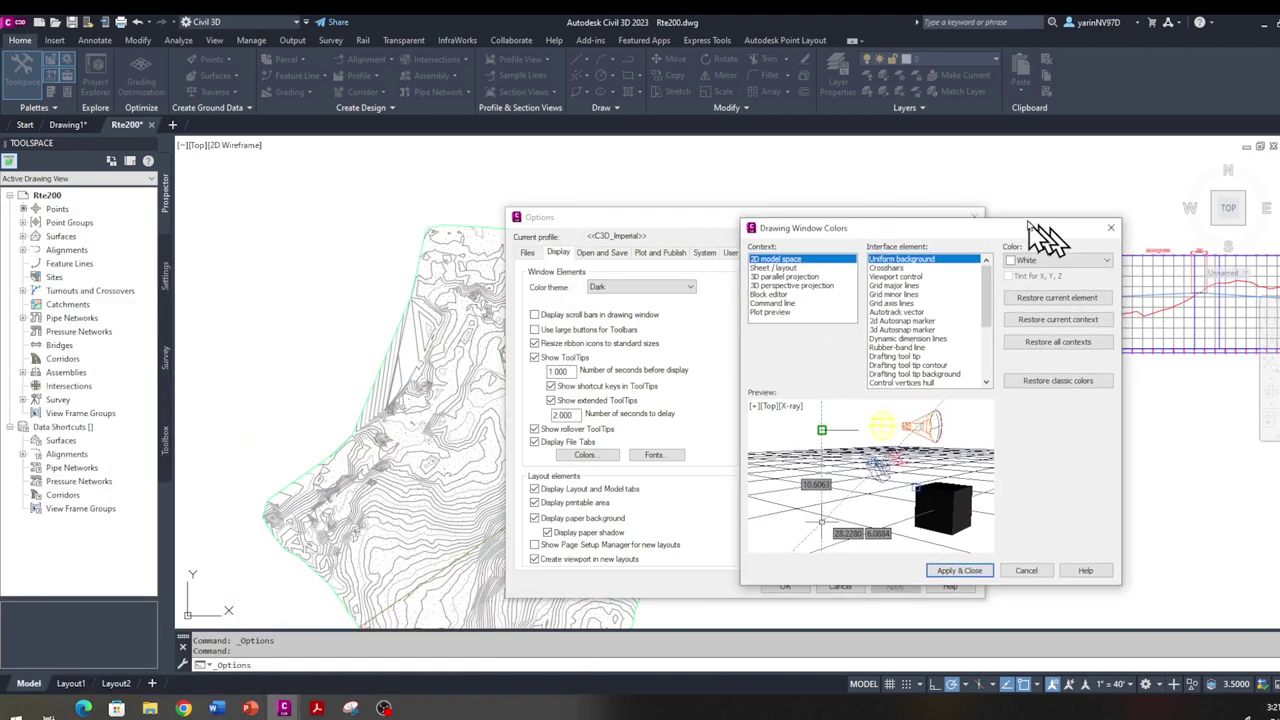
{"action": "left_click_drag", "start_coordinate": [1043, 234], "coordinate": [910, 210]}
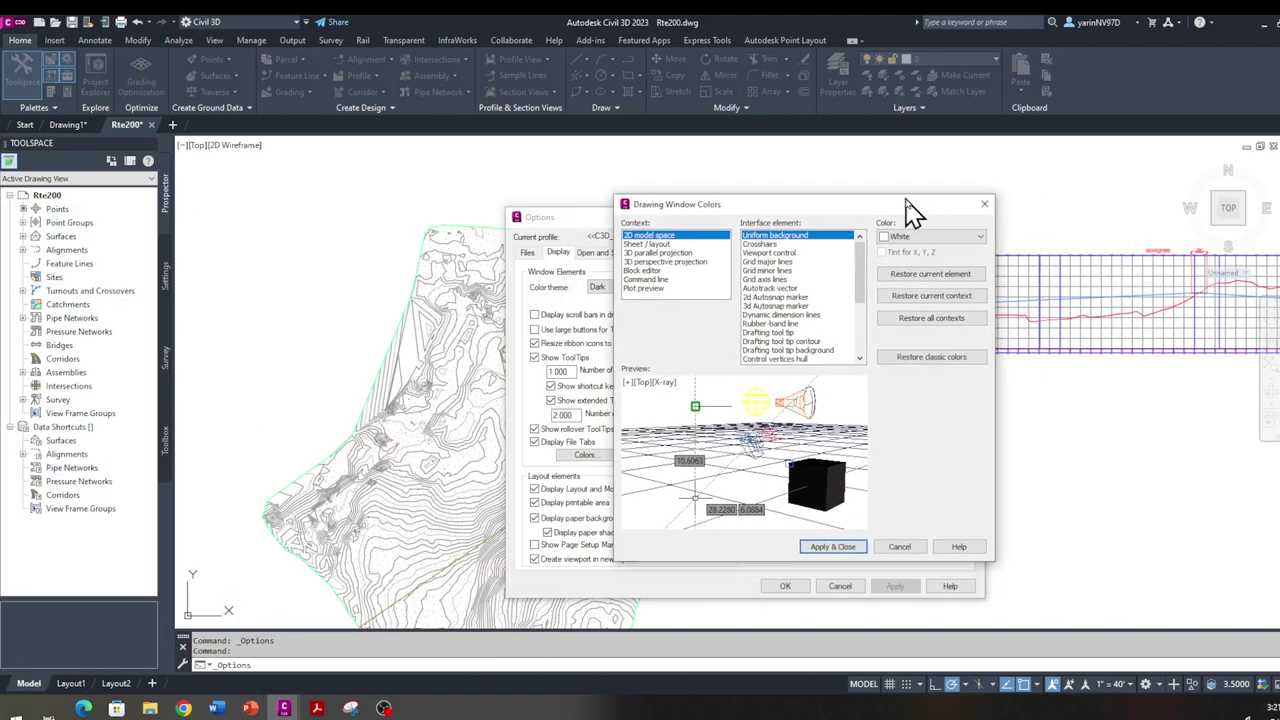
{"action": "mouse_move", "coordinate": [857, 258]}
{"action": "left_mouse_down"}
{"action": "mouse_move", "coordinate": [857, 289]}
{"action": "mouse_move", "coordinate": [860, 268]}
{"action": "left_mouse_up"}
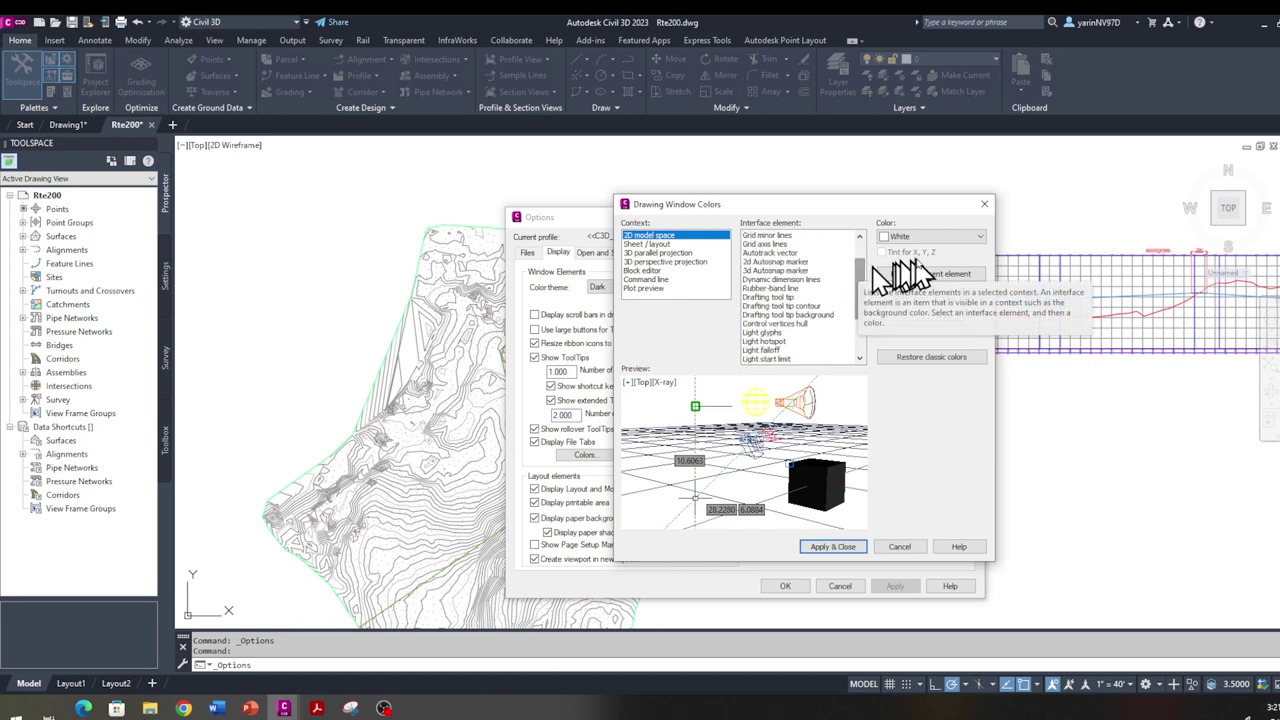
{"action": "left_click", "coordinate": [981, 243]}
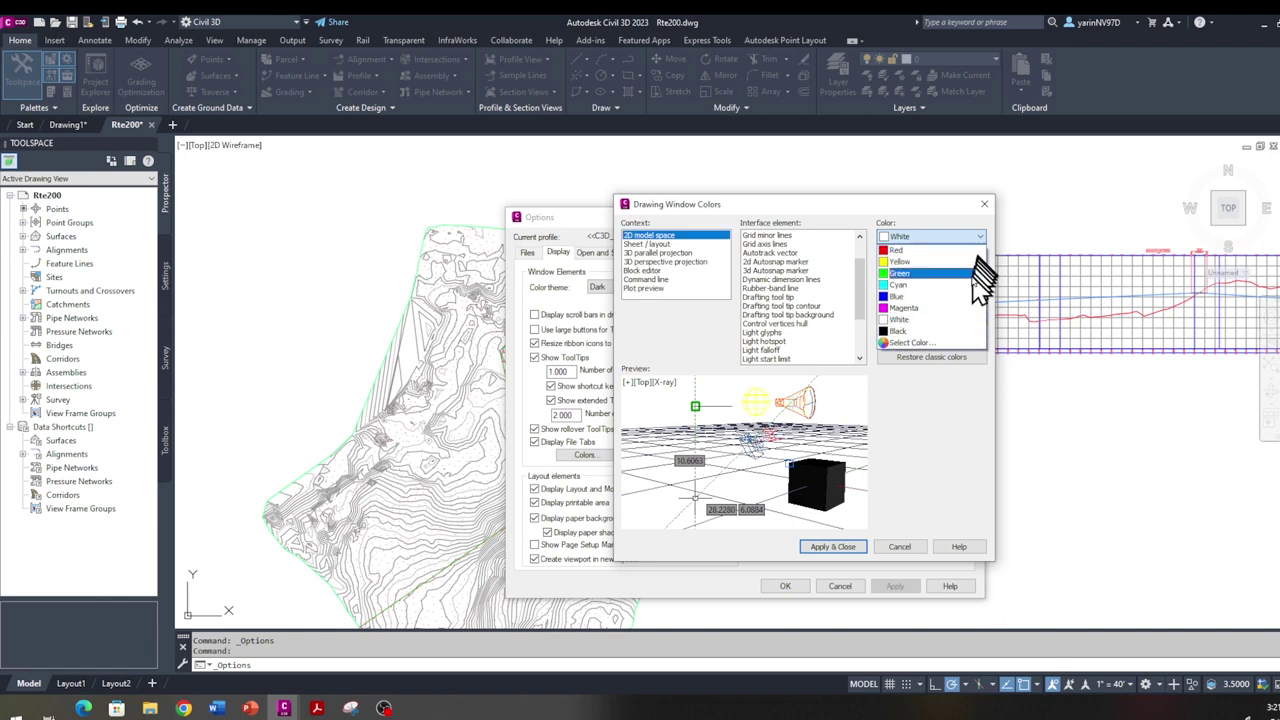
{"action": "left_click", "coordinate": [896, 333]}
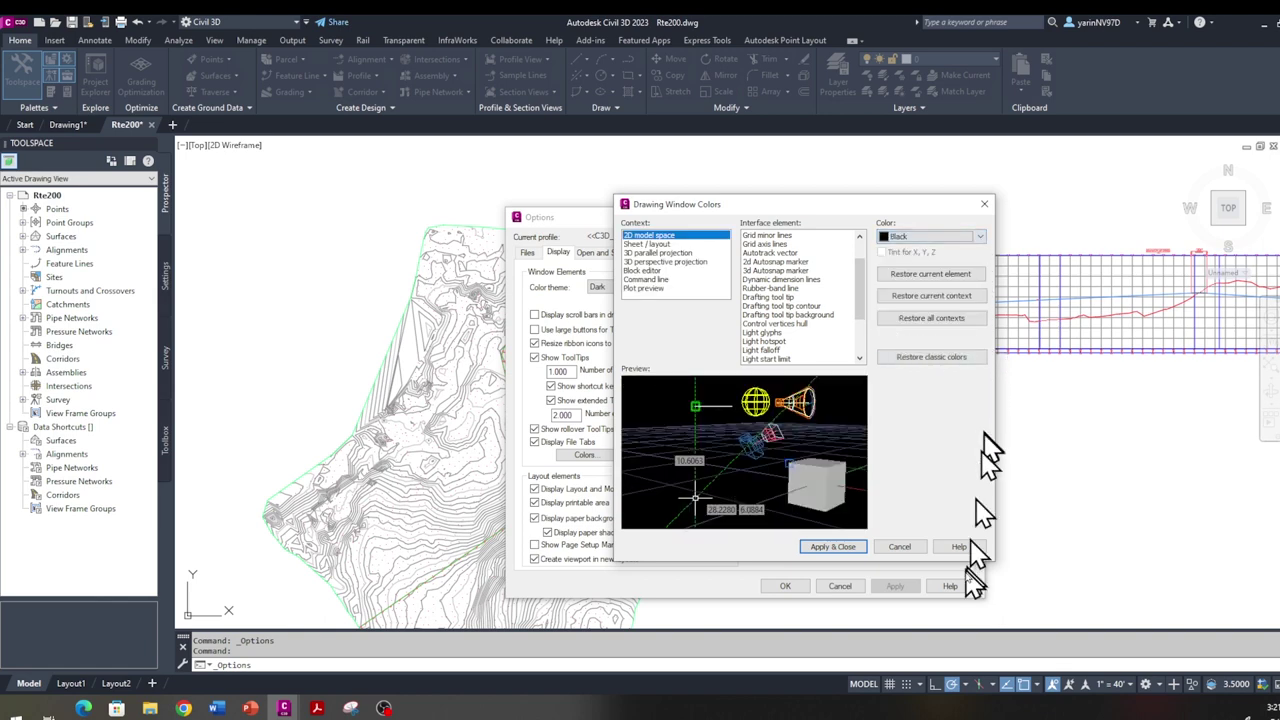
{"action": "left_click", "coordinate": [840, 548]}
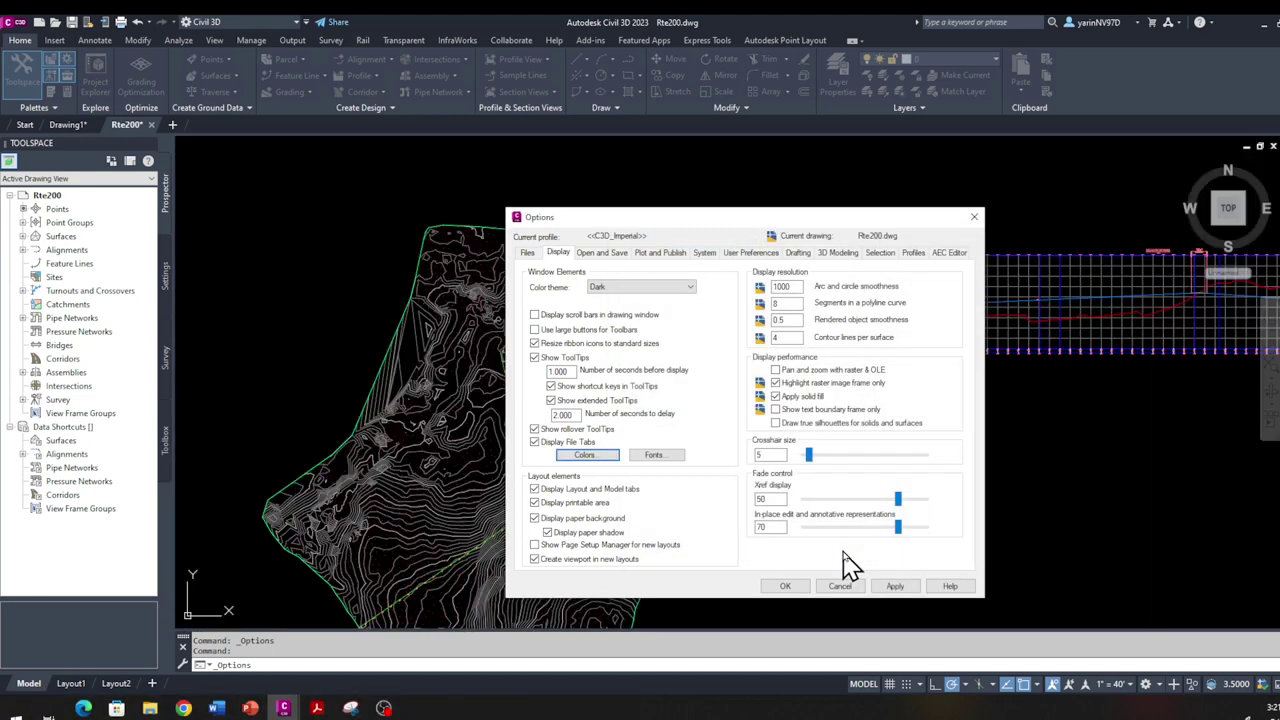
{"action": "left_click", "coordinate": [894, 586]}
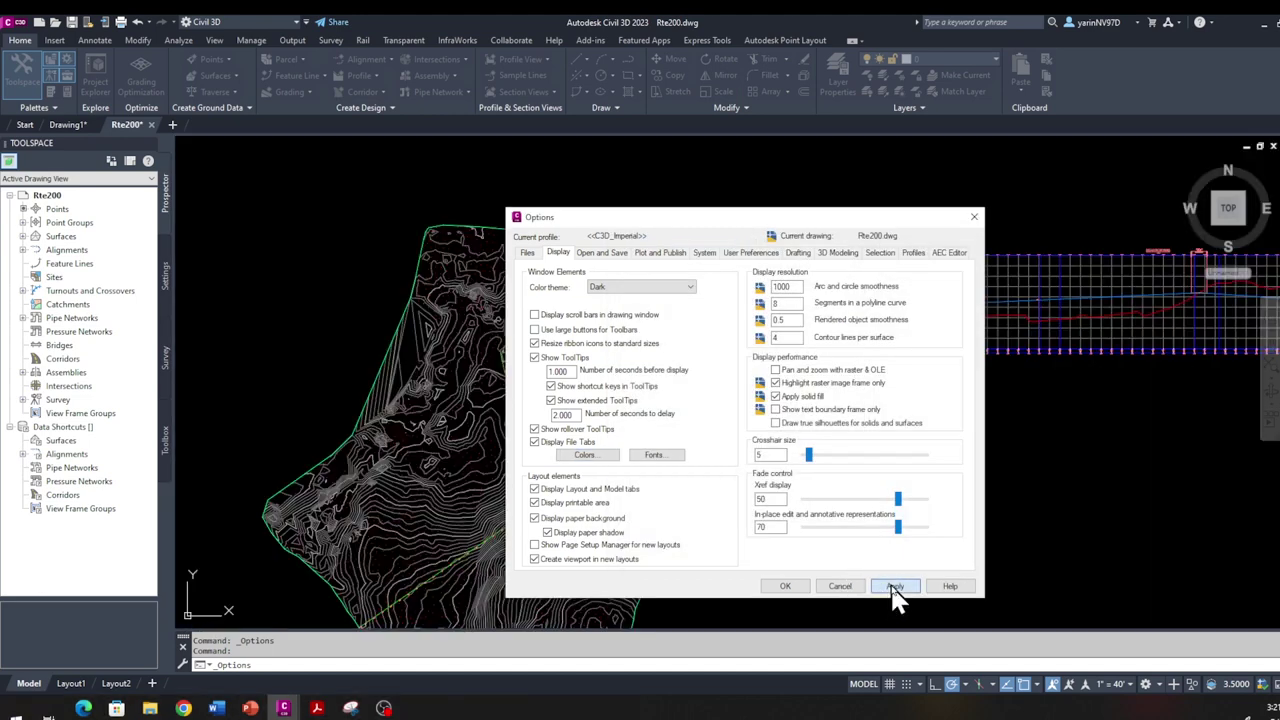
{"action": "left_click", "coordinate": [790, 586]}
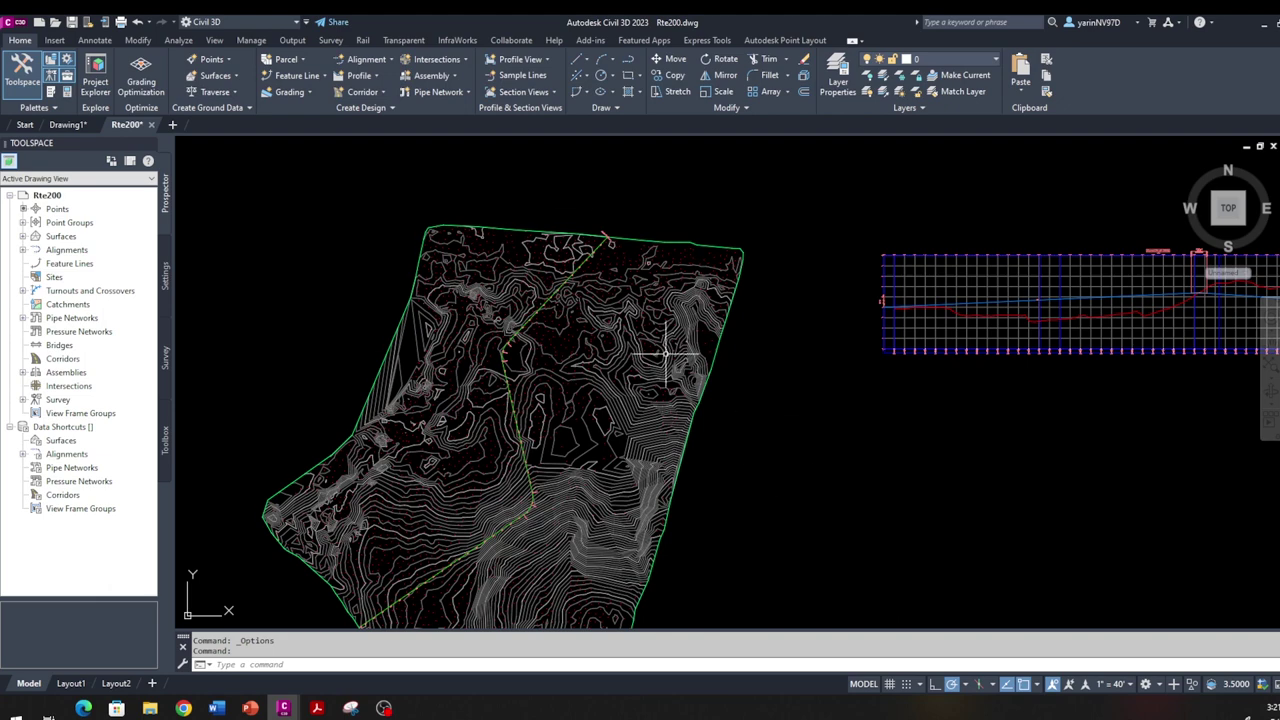
{"action": "mouse_move", "coordinate": [665, 353]}
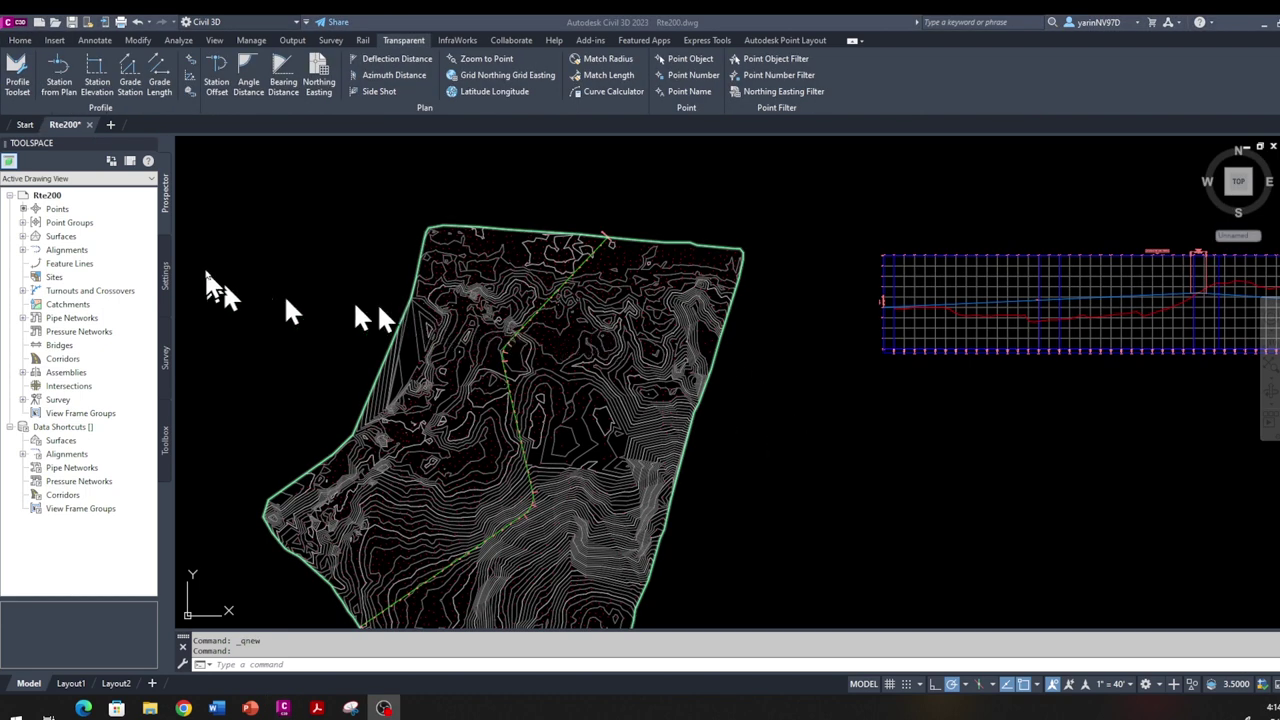
Step: Create a new blank drawing and look through the available line creation commands
{"action": "left_click", "coordinate": [111, 125]}
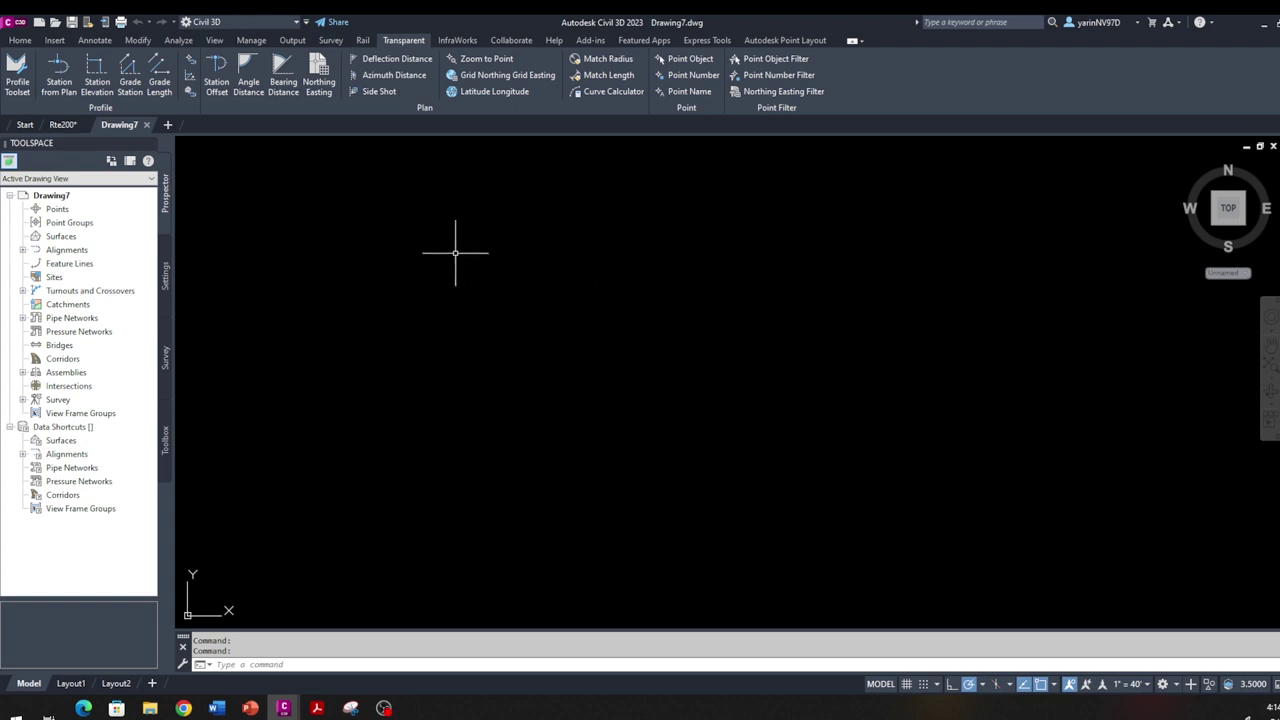
{"action": "left_click", "coordinate": [24, 41]}
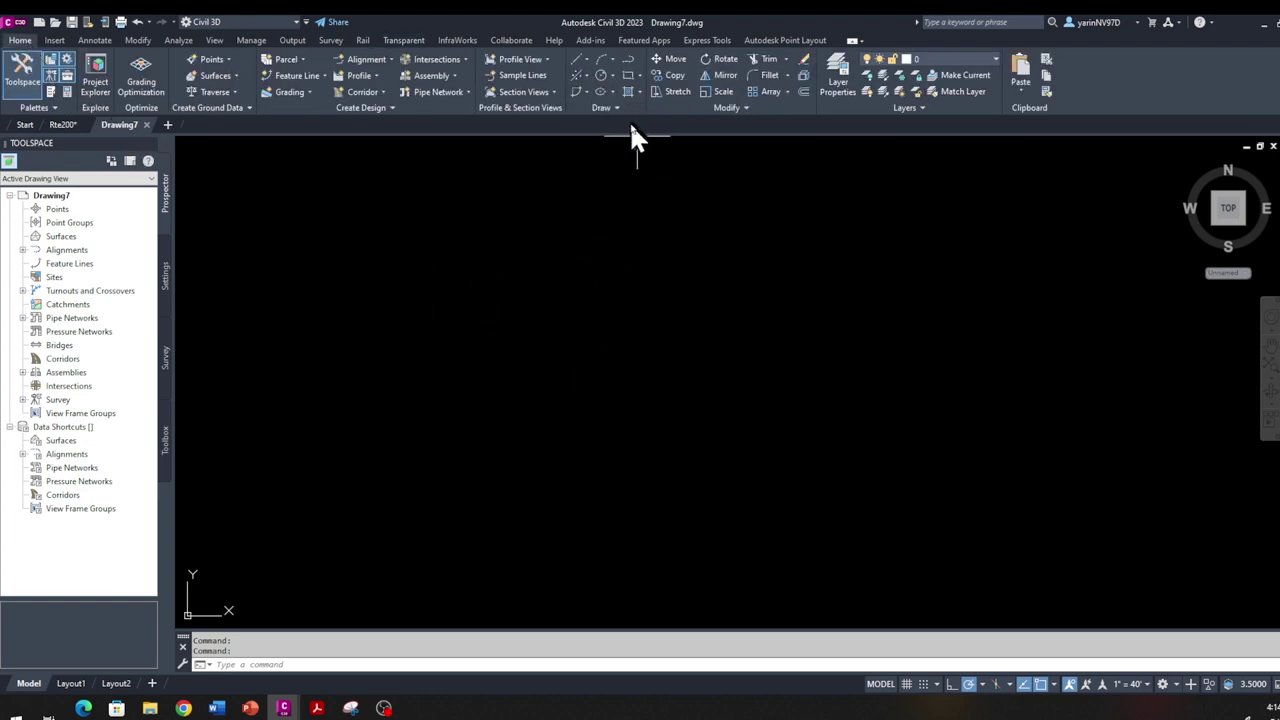
{"action": "left_click", "coordinate": [588, 60]}
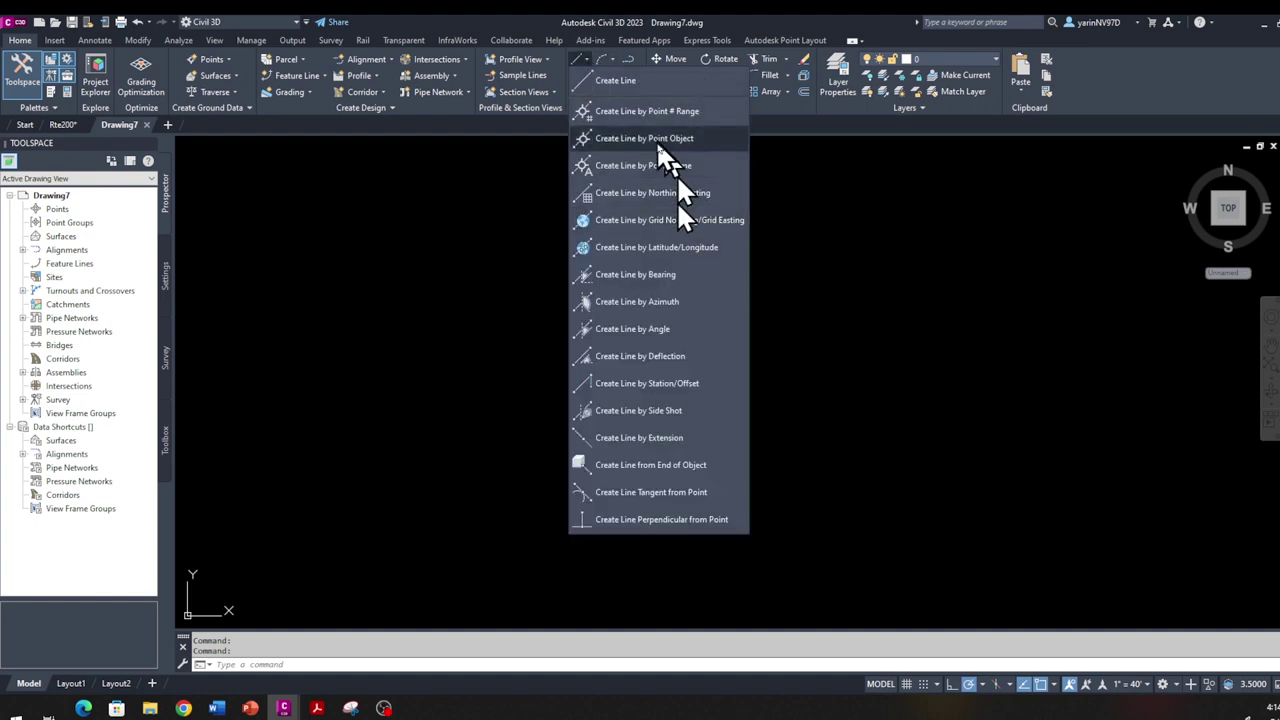
{"action": "left_click", "coordinate": [789, 274]}
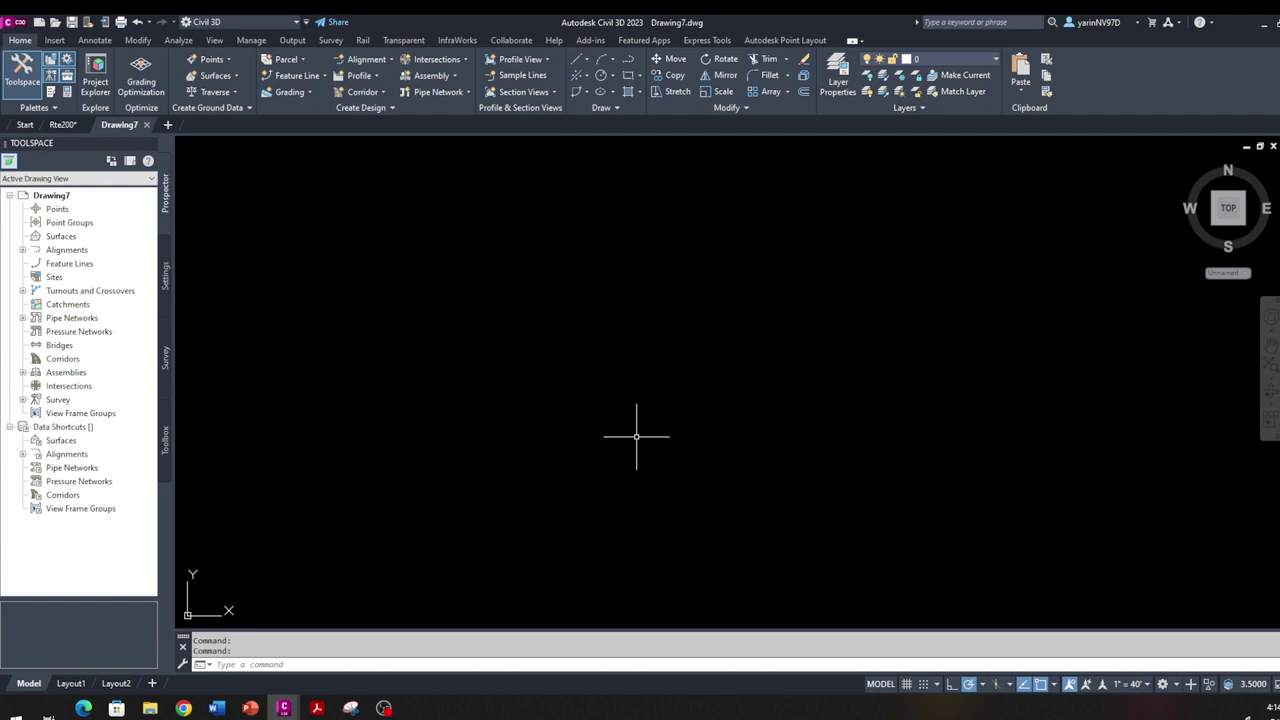
Step: Start a line from a freely picked point and define its direction with the 'BD bearing-distance command in the northwest quadrant
{"action": "type", "text": "LINe"}
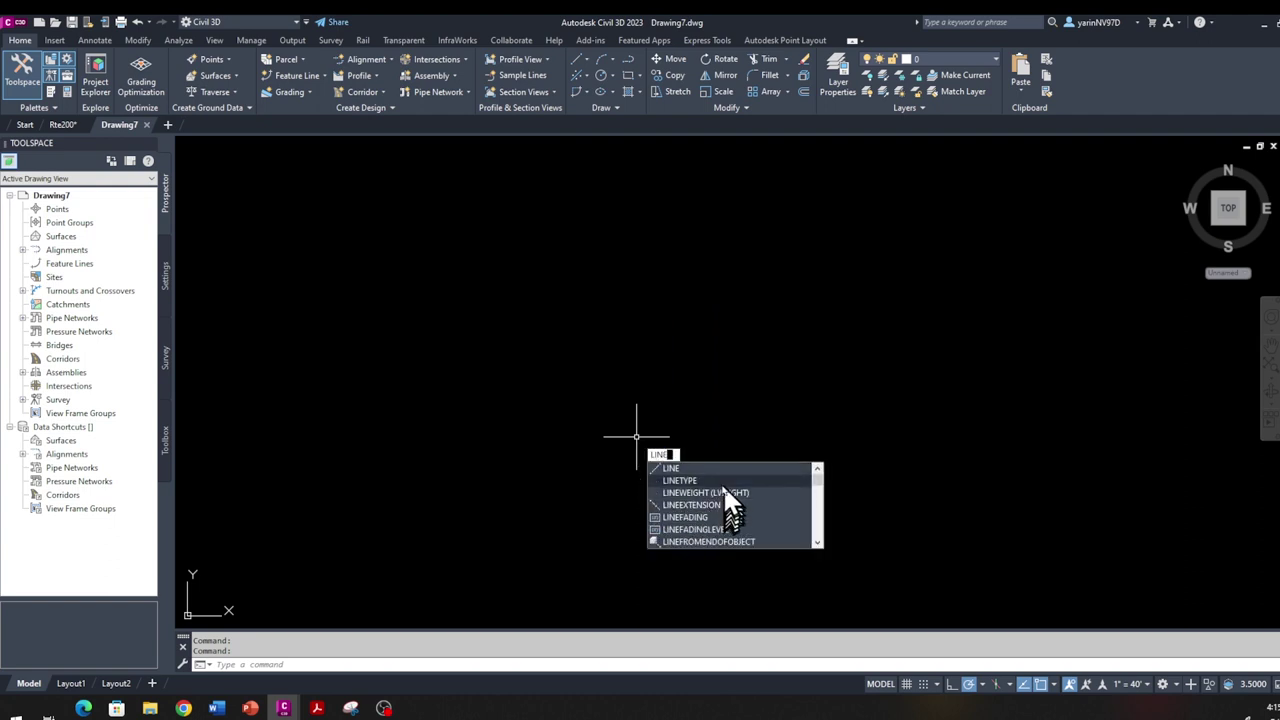
{"action": "left_click", "coordinate": [681, 468]}
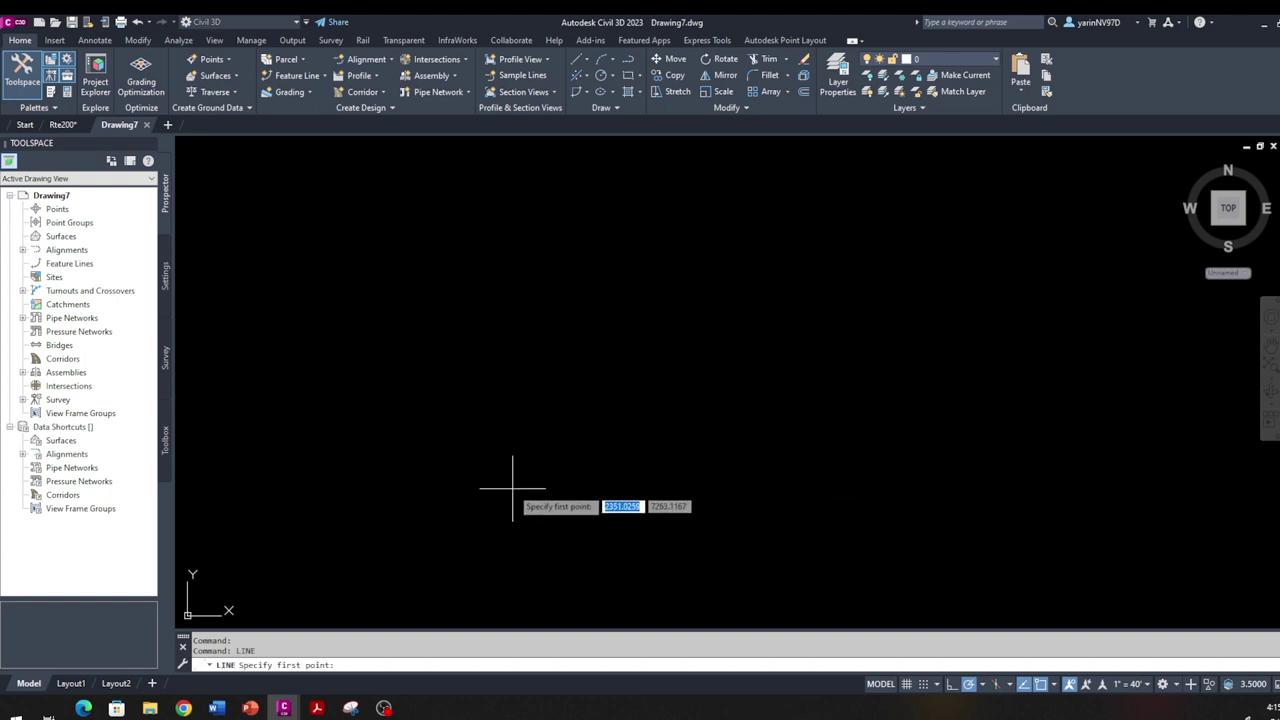
{"action": "left_click", "coordinate": [462, 483]}
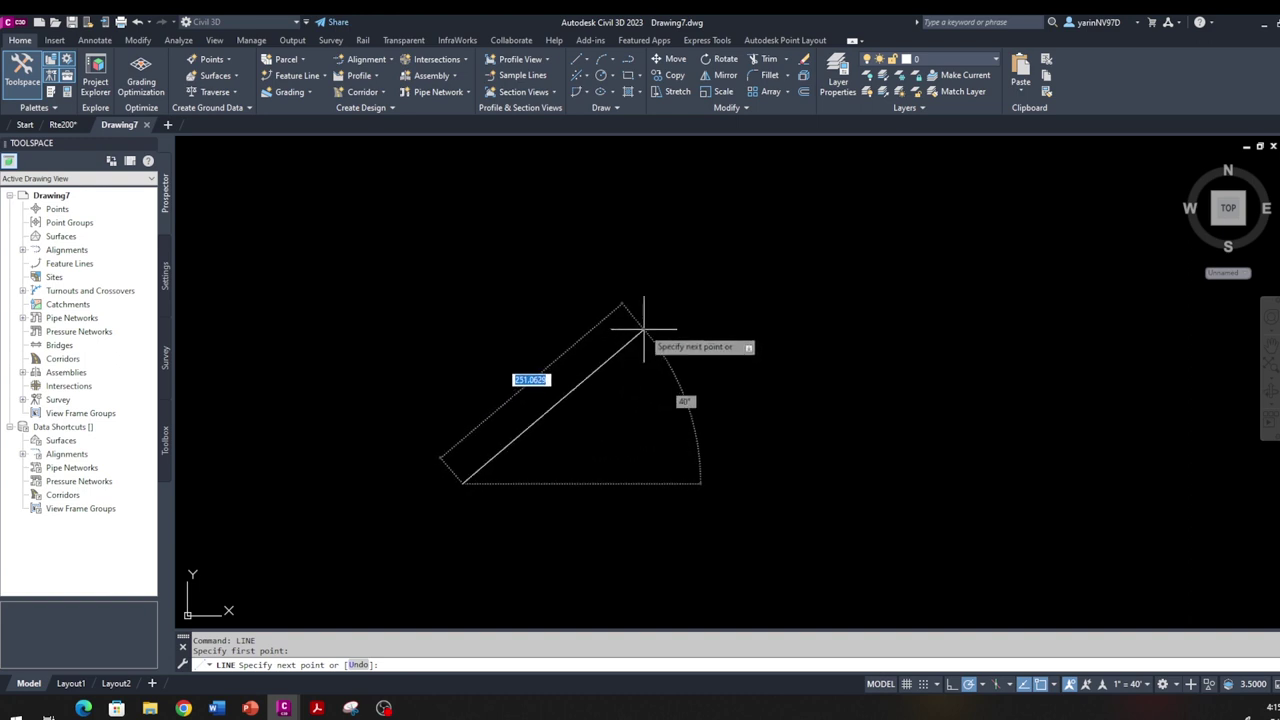
{"action": "left_click", "coordinate": [416, 42]}
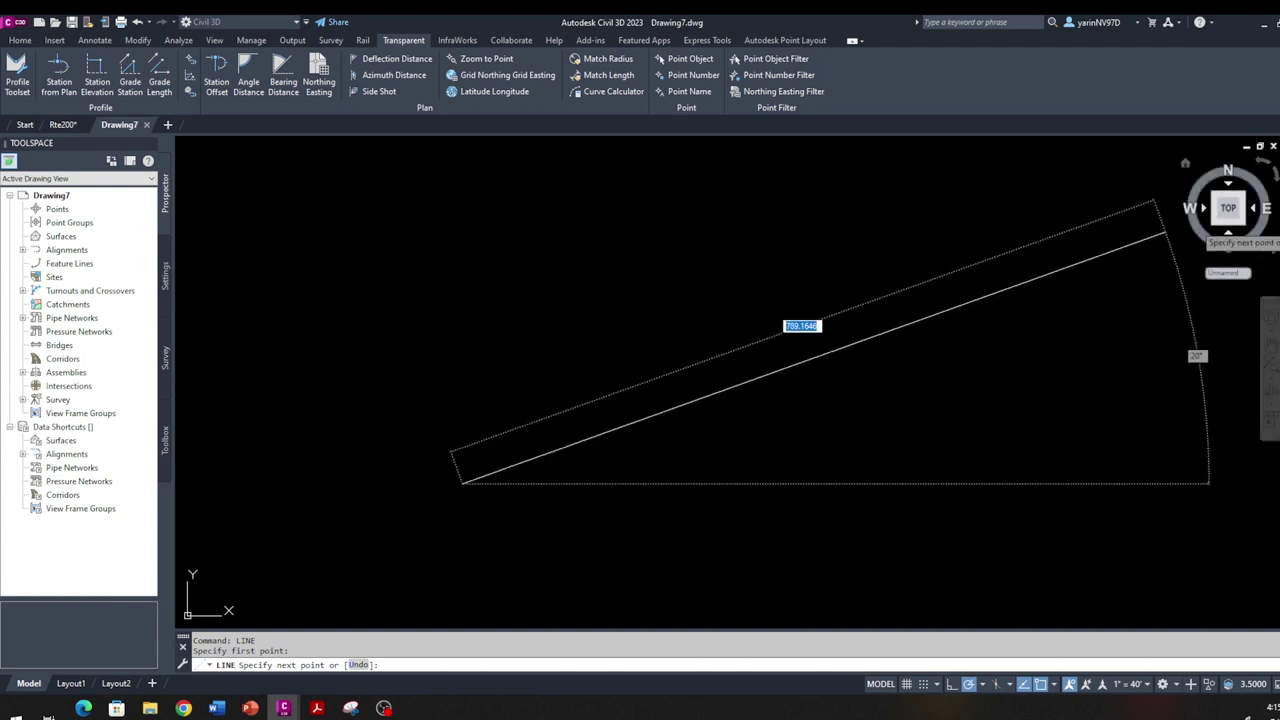
{"action": "type", "text": "'BD"}
{"action": "key", "text": "Return"}
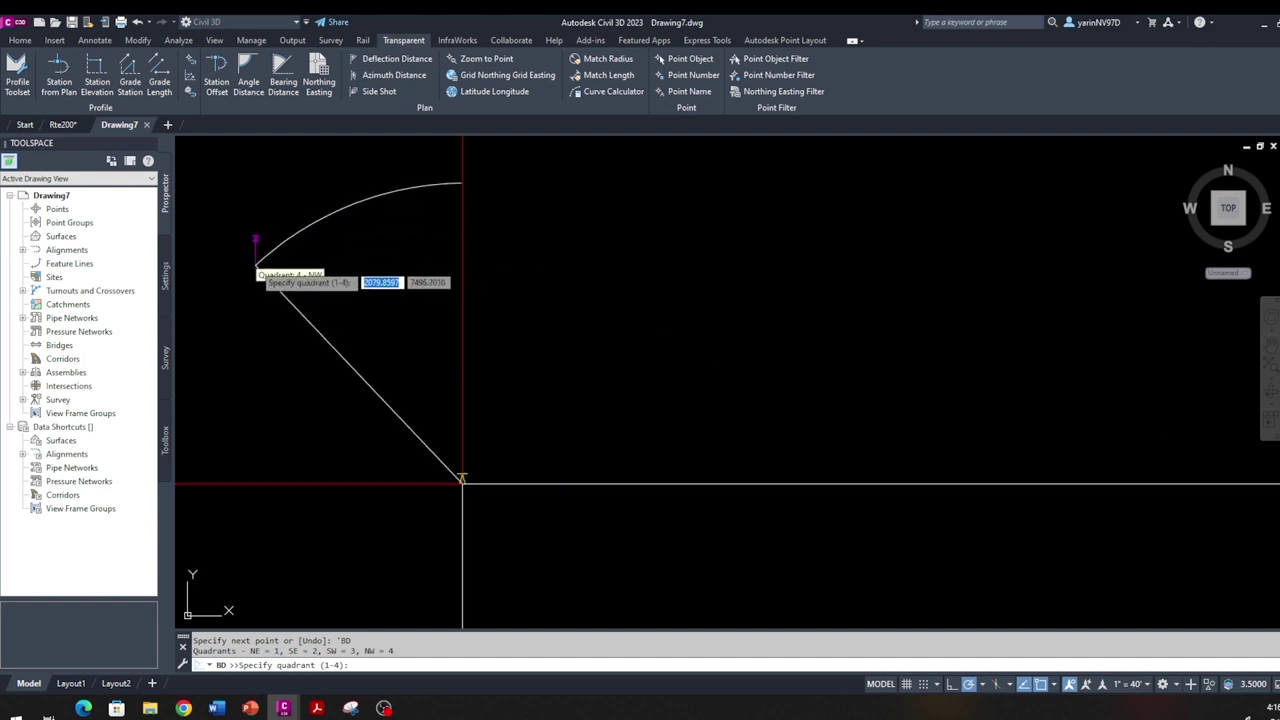
{"action": "left_click", "coordinate": [240, 255]}
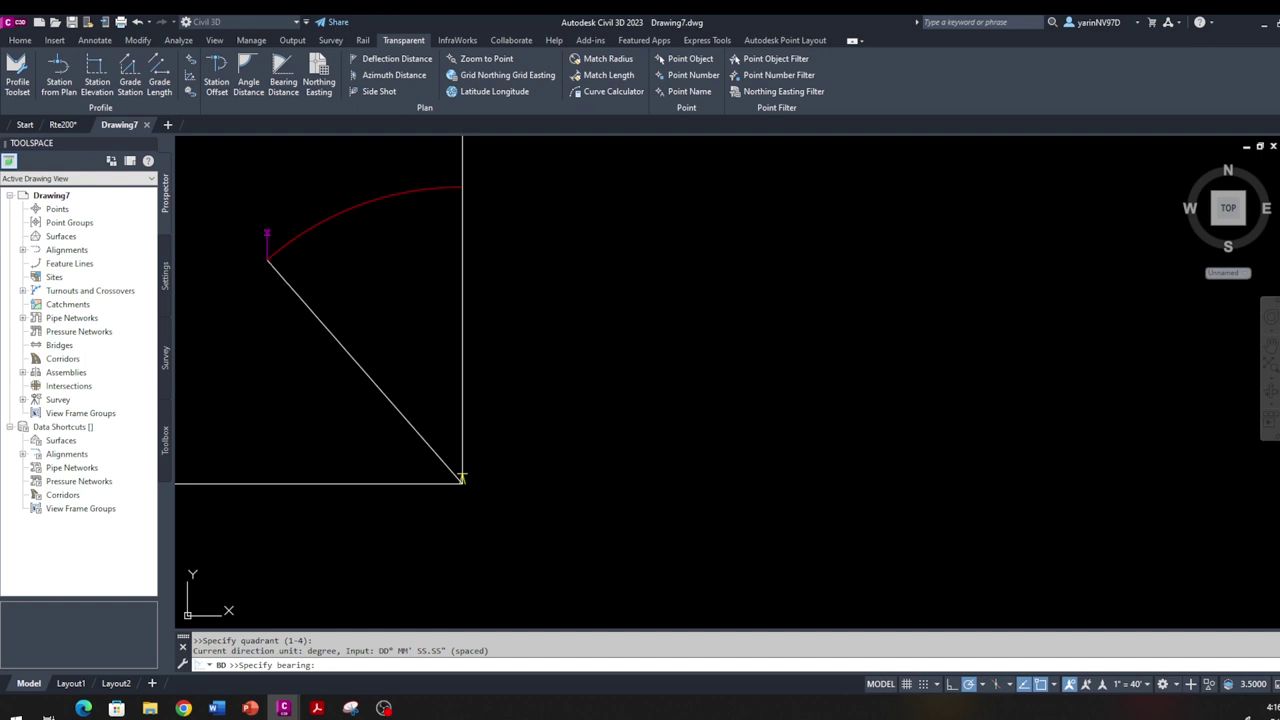
Step: Draw the line segment with a bearing of 39.1520 and a distance of 200, and end the command
{"action": "middle_click_drag", "start_coordinate": [493, 389], "coordinate": [493, 386]}
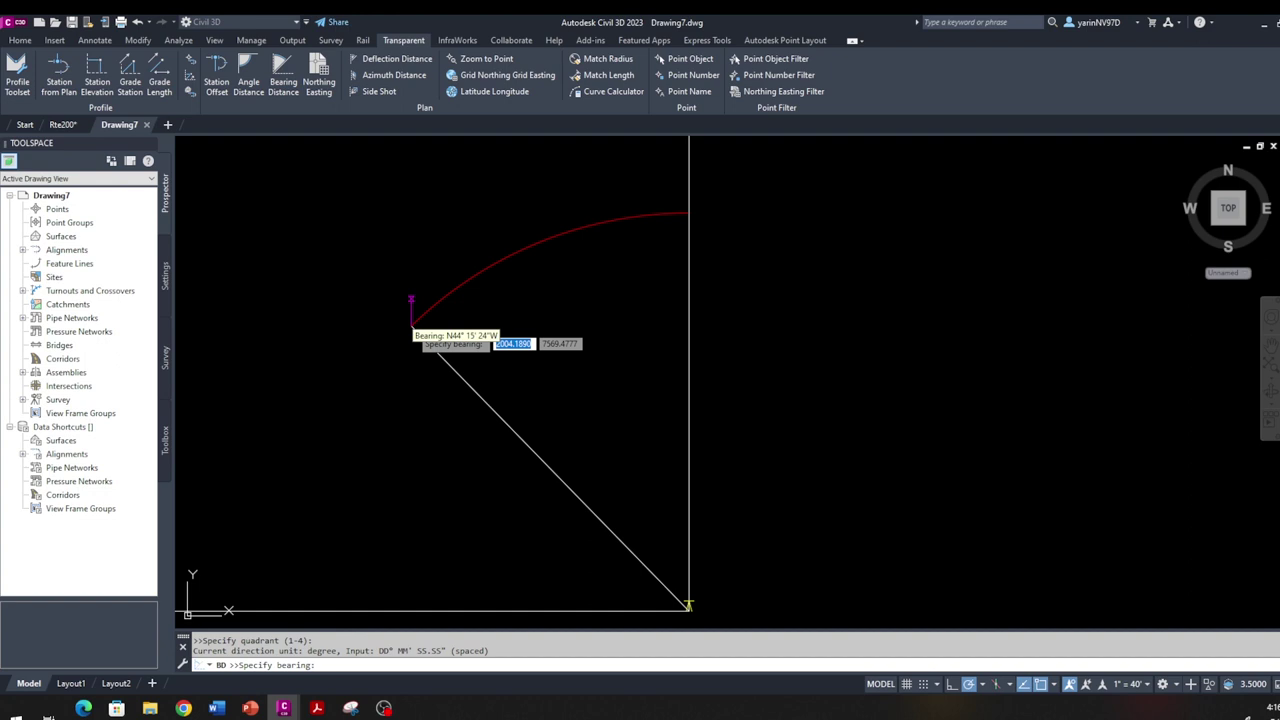
{"action": "type", "text": "39.152"}
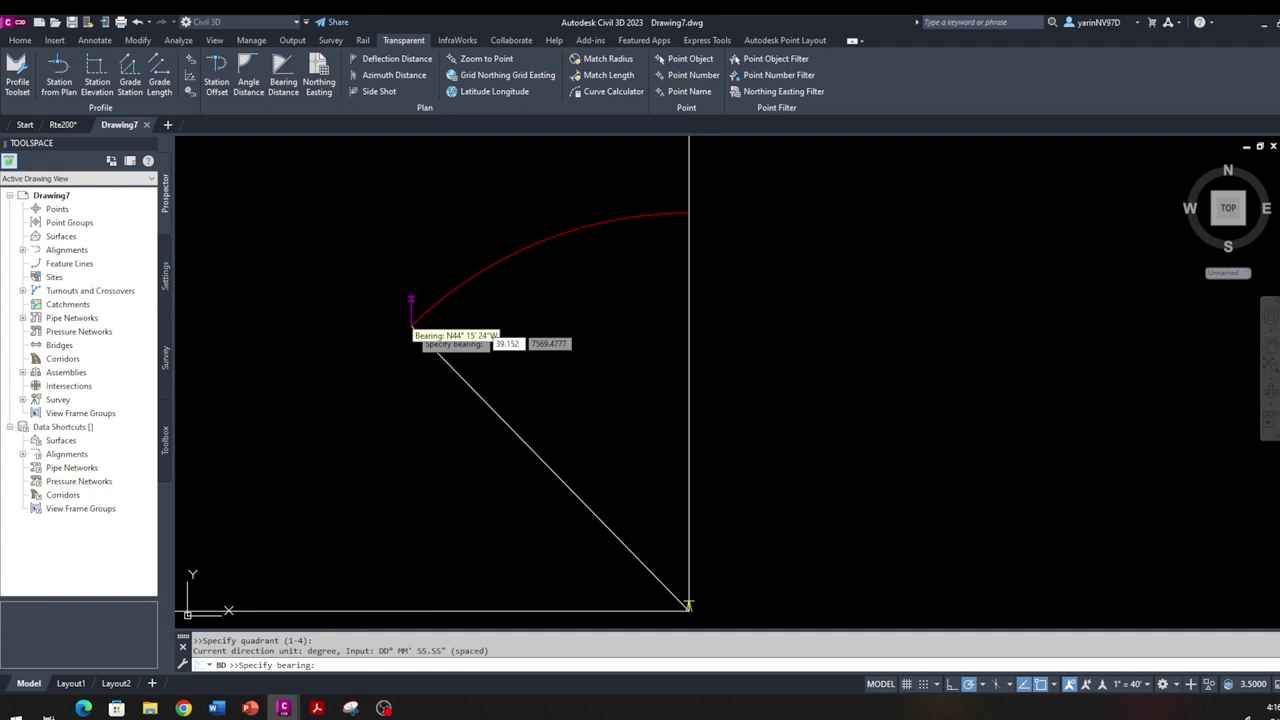
{"action": "type", "text": "0"}
{"action": "key", "text": "Return"}
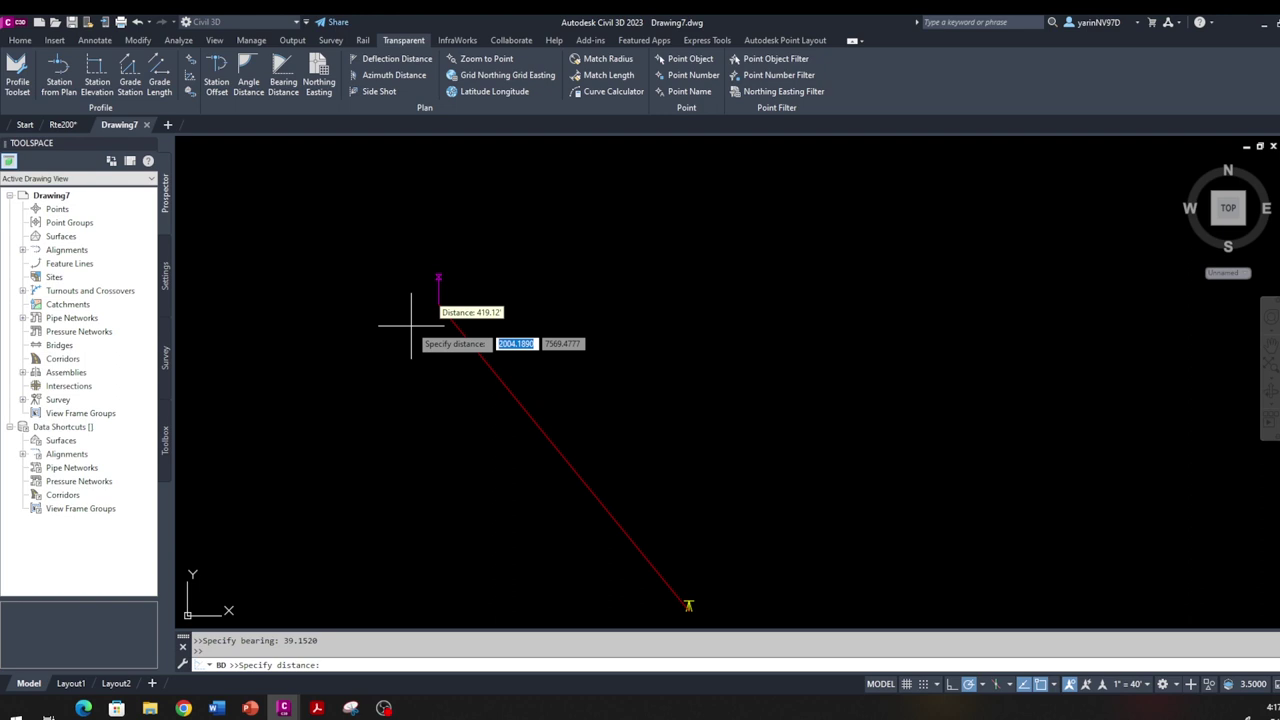
{"action": "type", "text": "200"}
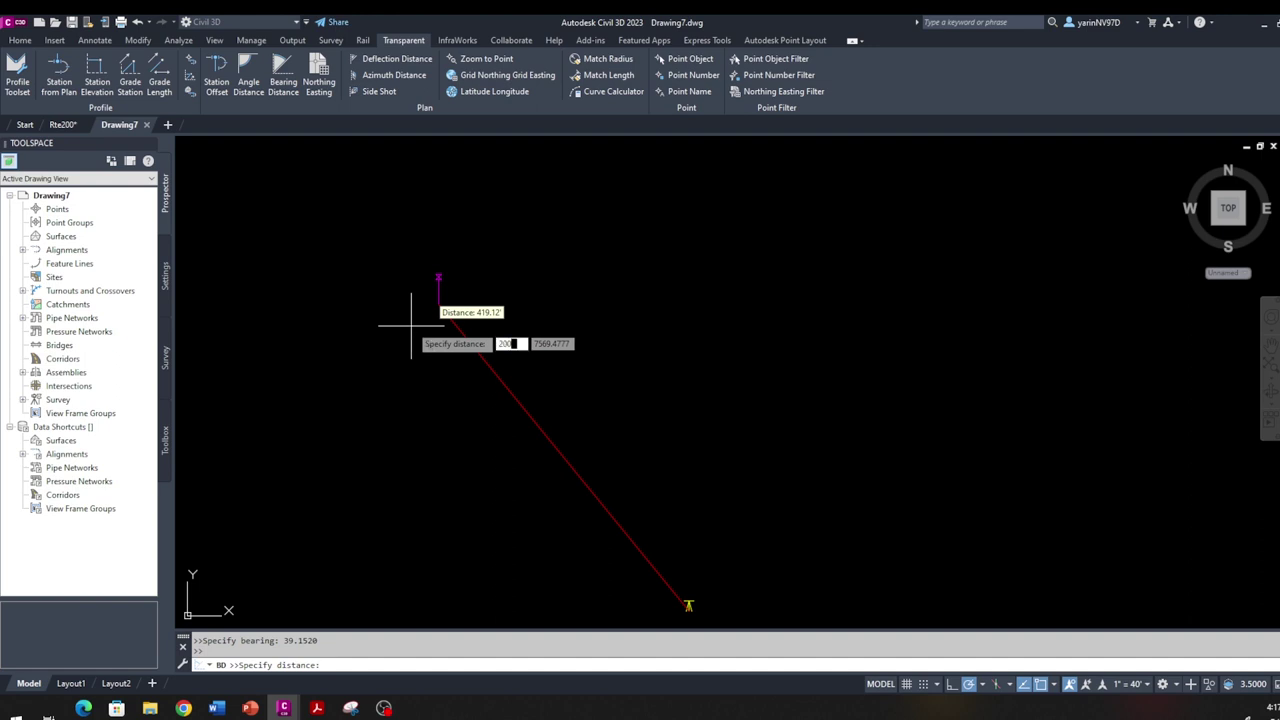
{"action": "key", "text": "Return"}
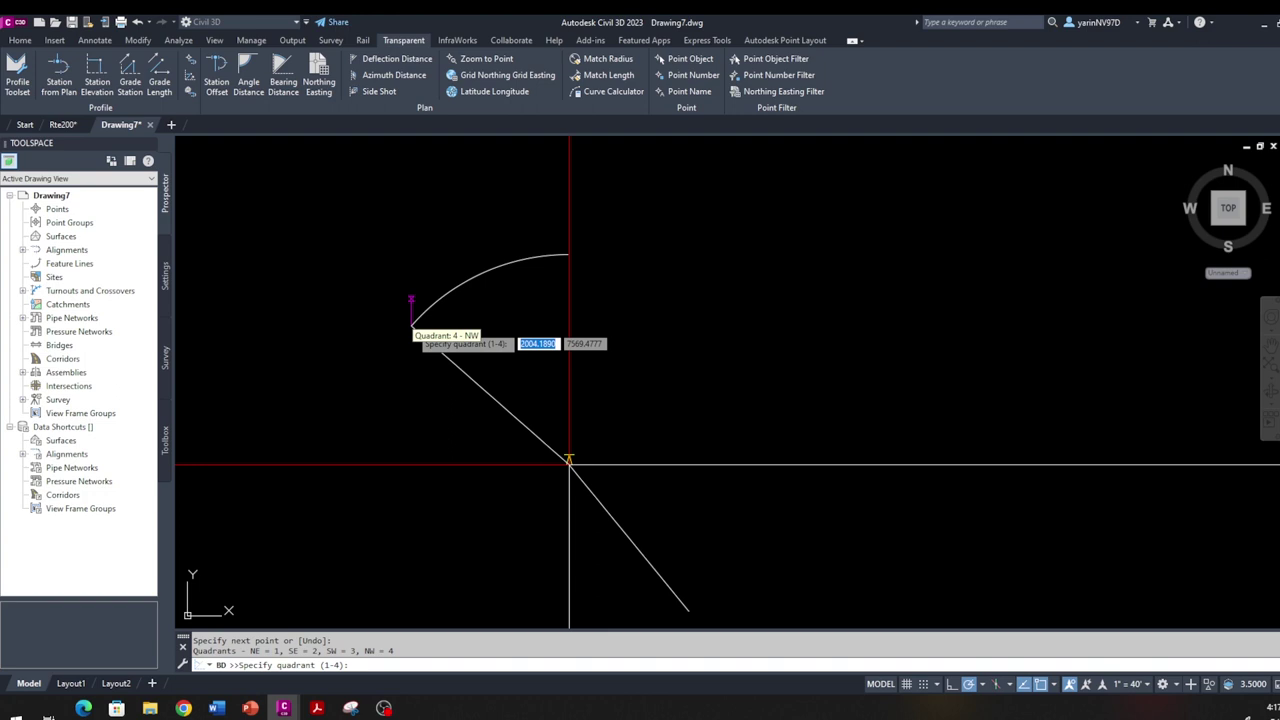
{"action": "key", "text": "Escape"}
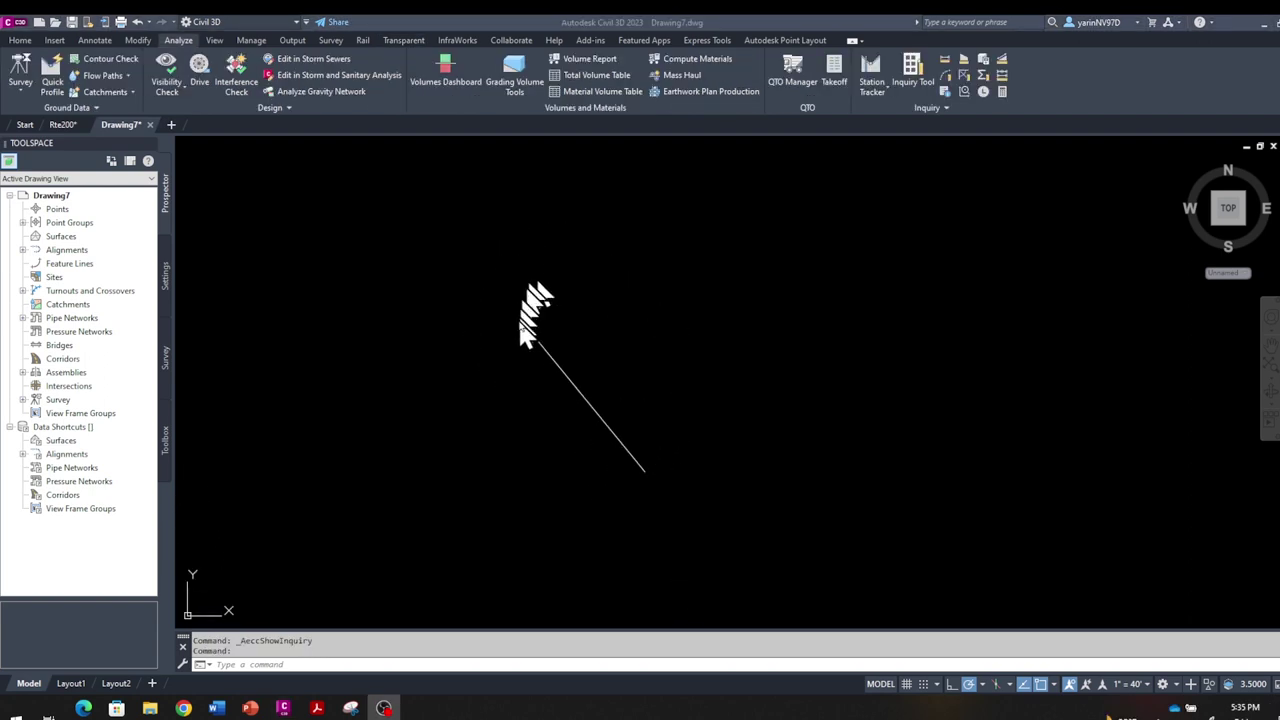
Step: Run a Point Inverse inquiry on the line's endpoints to check its direction and horizontal distance
{"action": "left_click", "coordinate": [20, 42]}
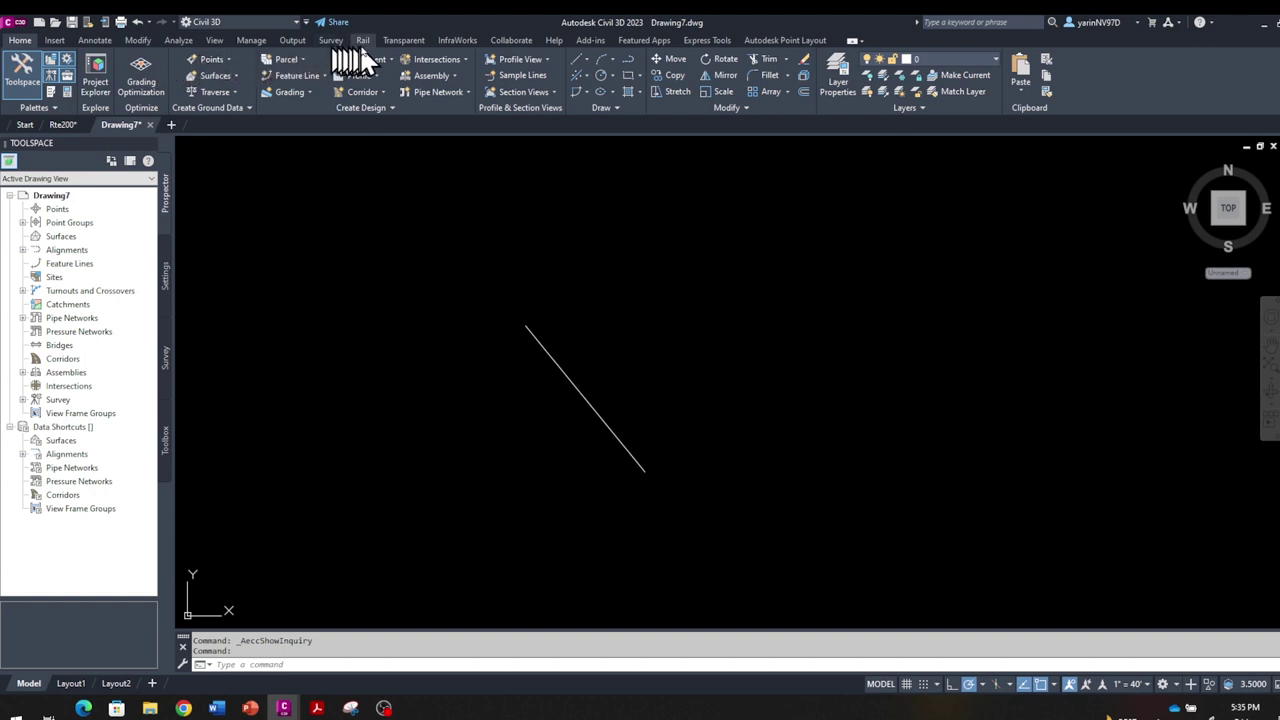
{"action": "left_click", "coordinate": [178, 40]}
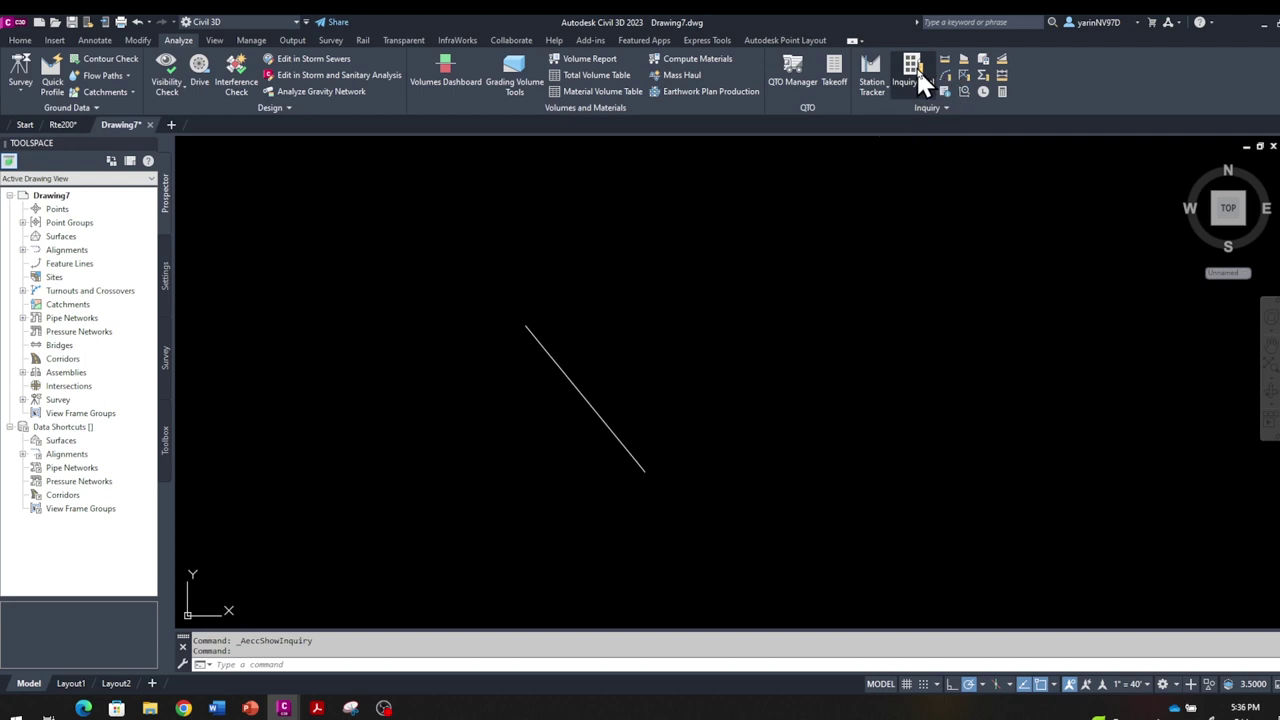
{"action": "left_click", "coordinate": [1000, 249]}
{"action": "left_click", "coordinate": [966, 294]}
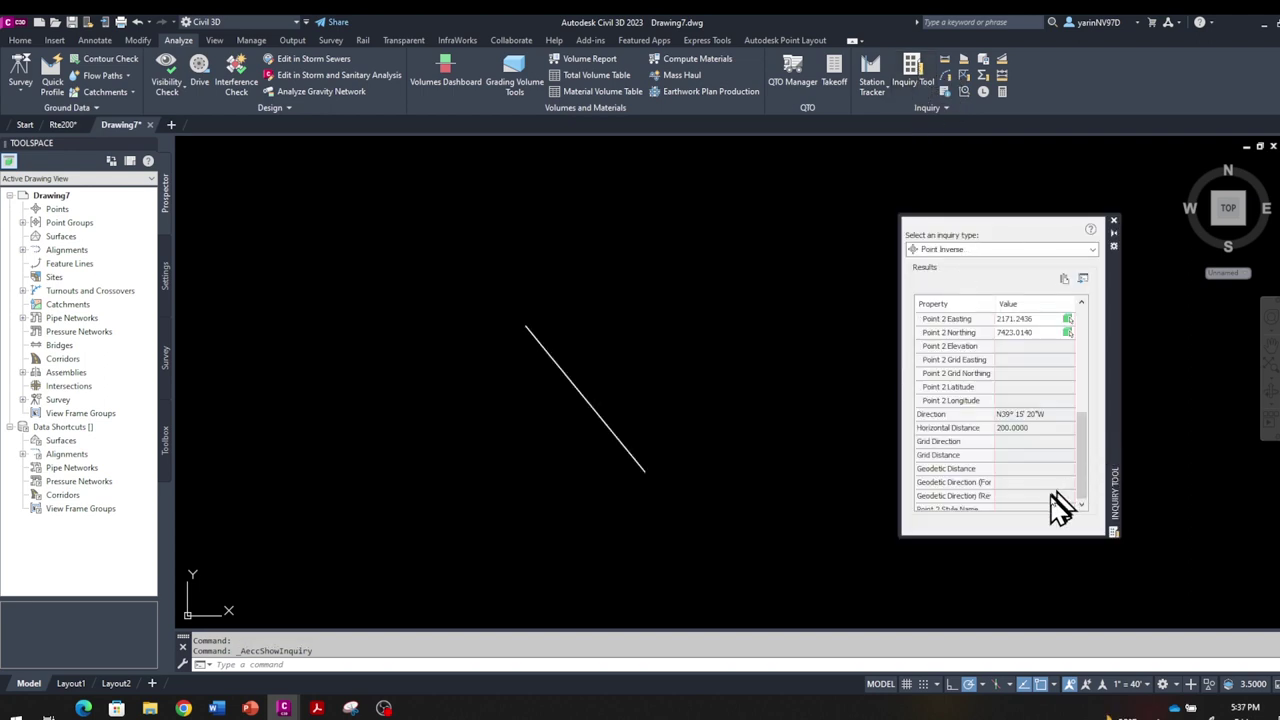
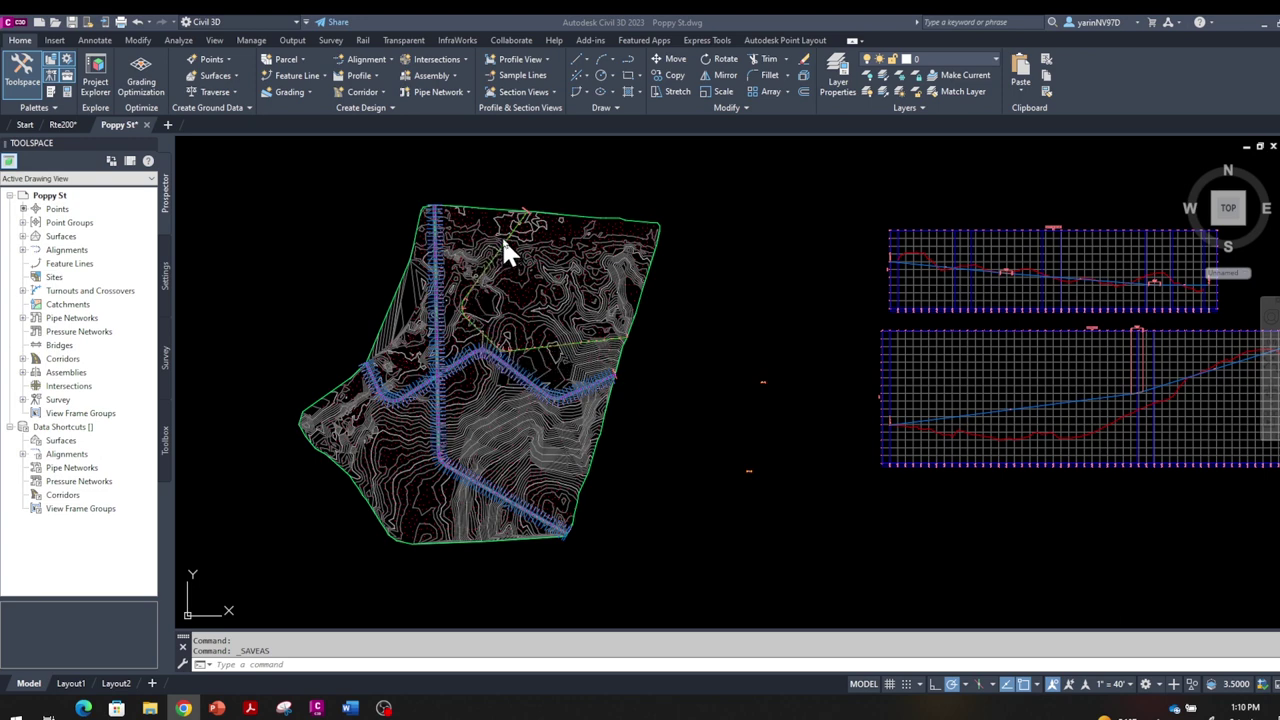
Step: Inspect the Poppy St alignment by selecting its station label group, and clear the selection
{"action": "scroll", "coordinate": [503, 241], "scroll_direction": "up", "scroll_amount": 2}
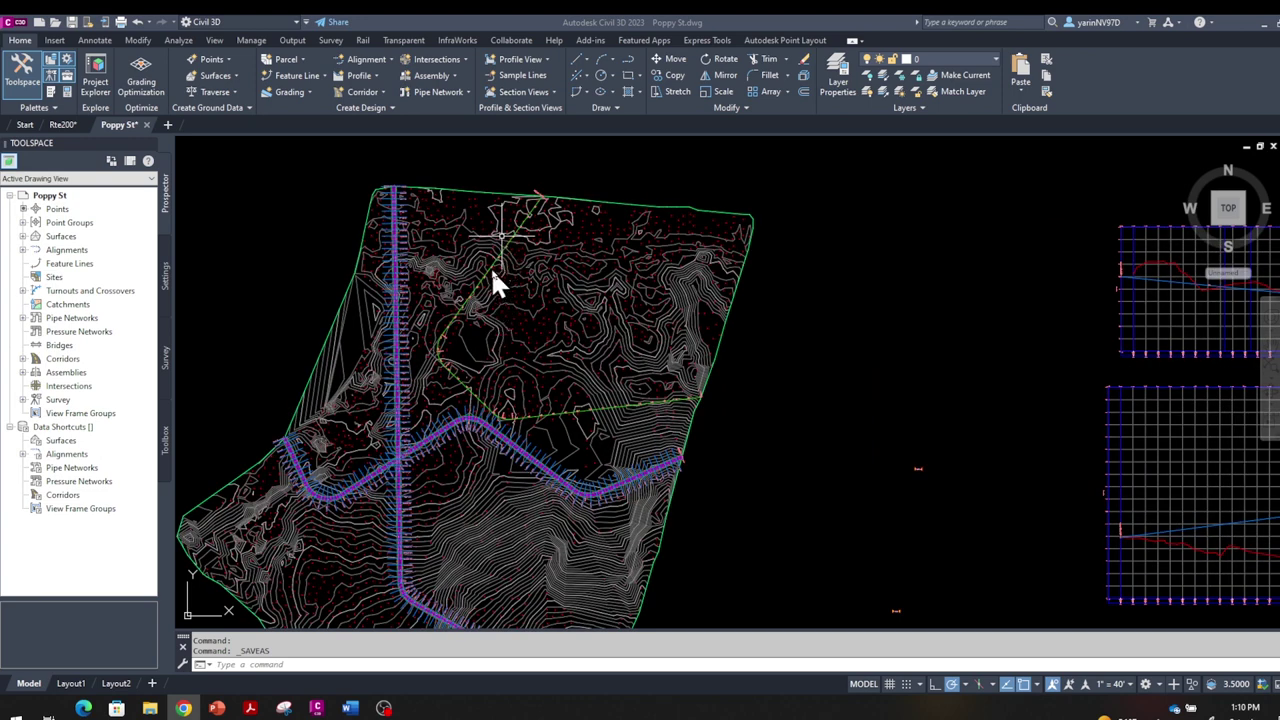
{"action": "left_click", "coordinate": [589, 411]}
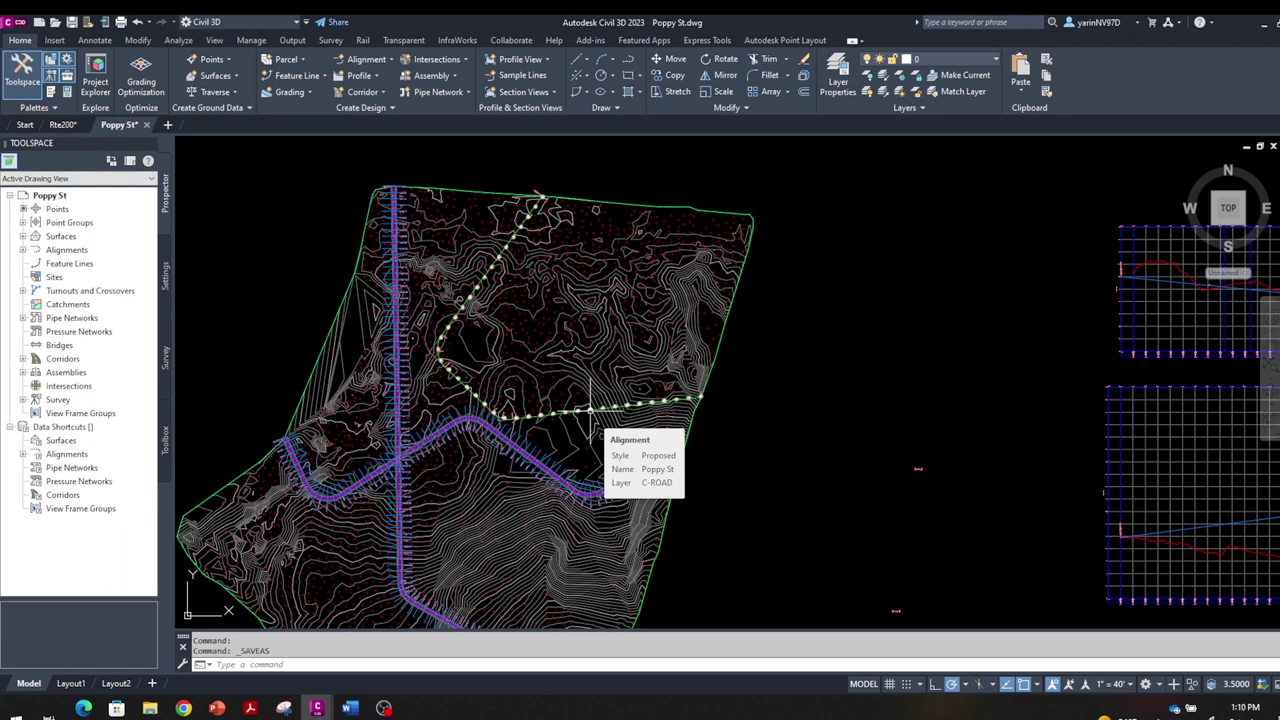
{"action": "left_click", "coordinate": [590, 410]}
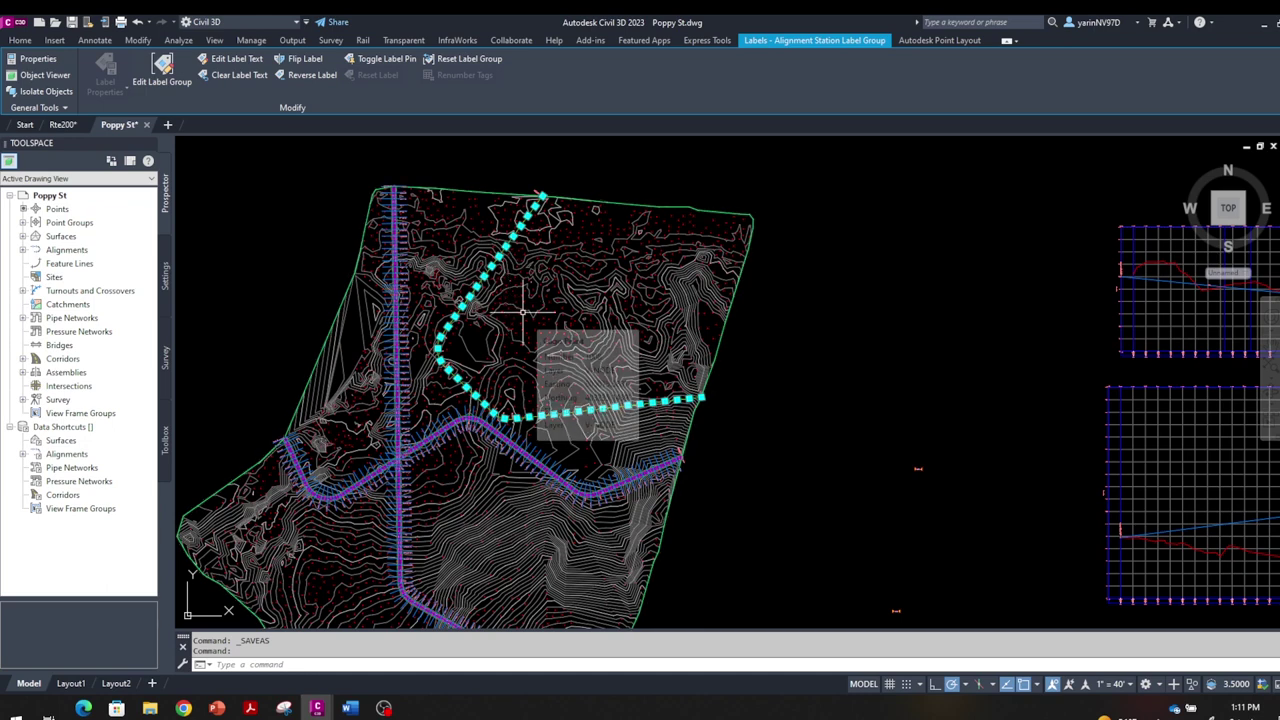
{"action": "key", "text": "Escape"}
{"action": "key", "text": "Escape"}
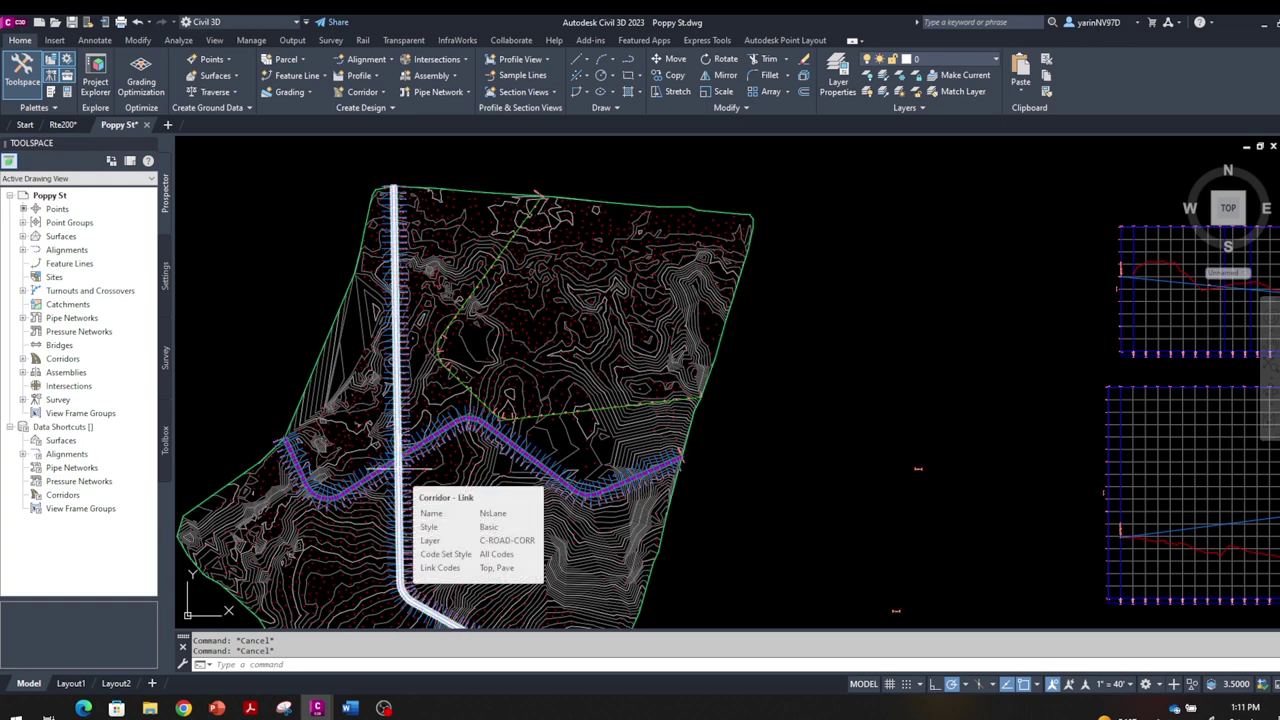
Step: Inspect the full extent of the NsLane corridor by selecting it, and clear the selection
{"action": "left_click", "coordinate": [400, 468]}
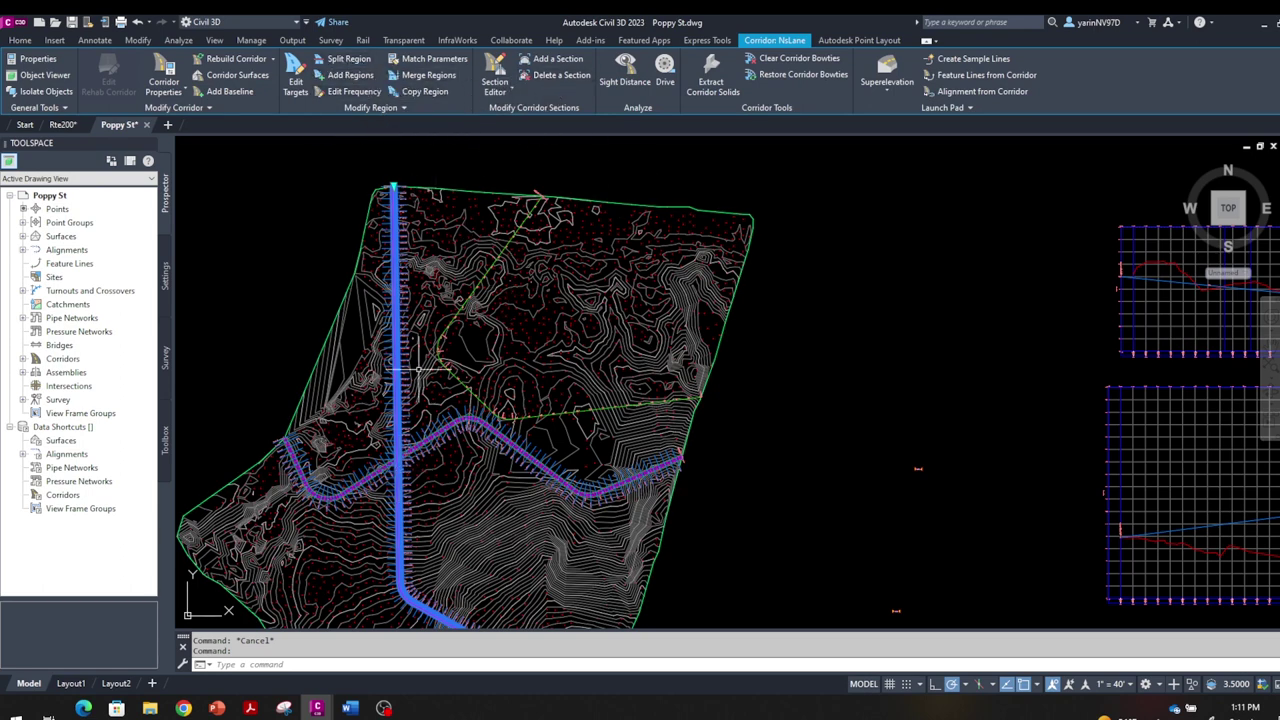
{"action": "scroll", "coordinate": [550, 340], "scroll_direction": "down", "scroll_amount": 2}
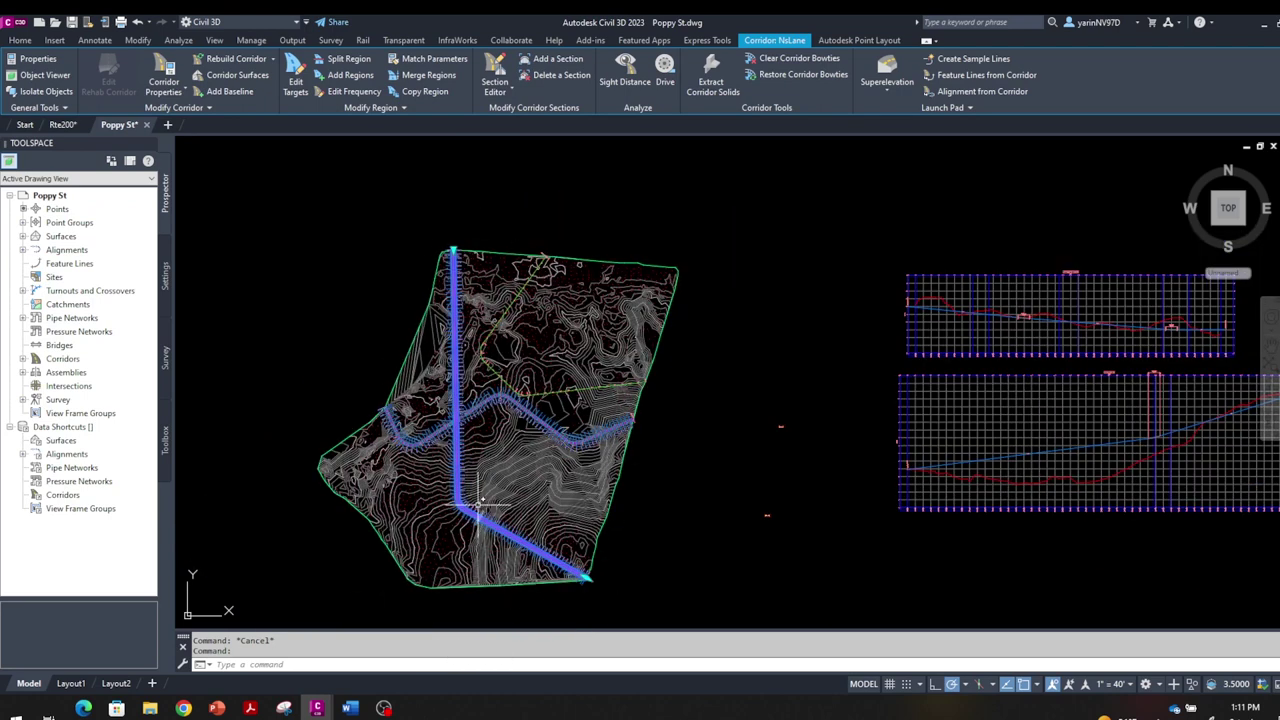
{"action": "key", "text": "Escape"}
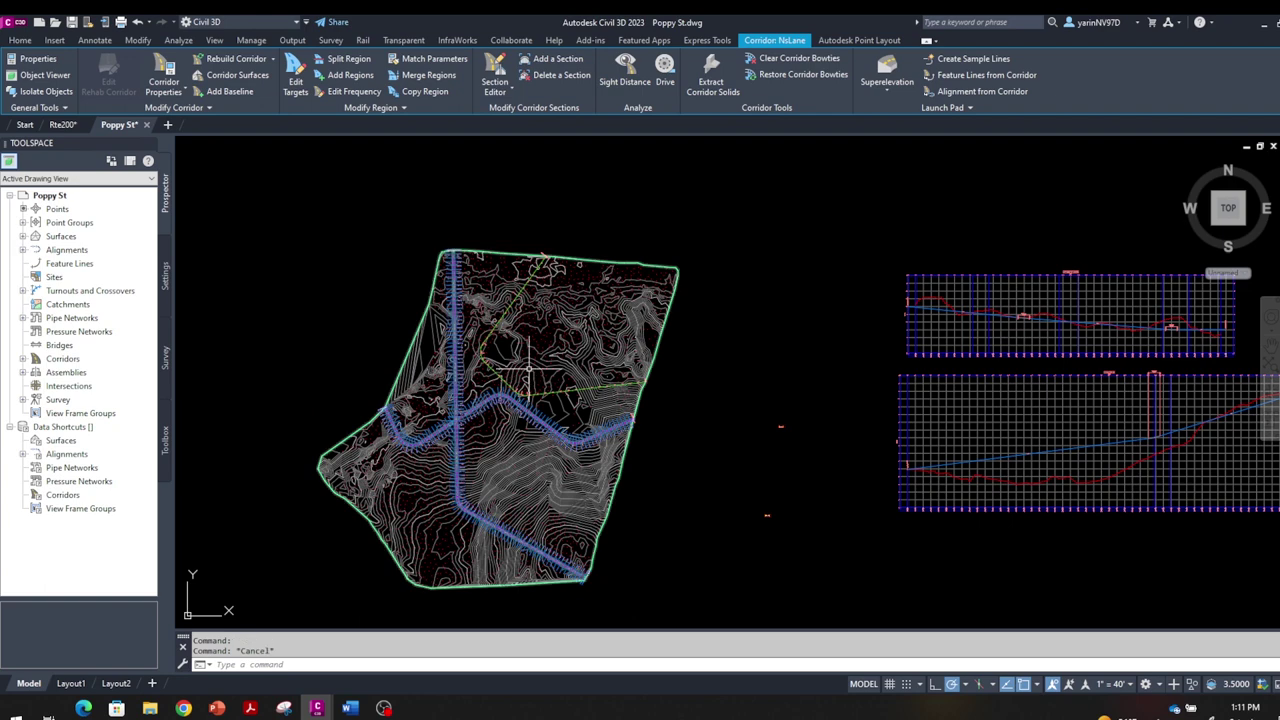
Step: Select the WIT20surface TIN surface and open it in the Object Viewer to examine its triangulation in 3D
{"action": "scroll", "coordinate": [598, 384], "scroll_direction": "up", "scroll_amount": 4}
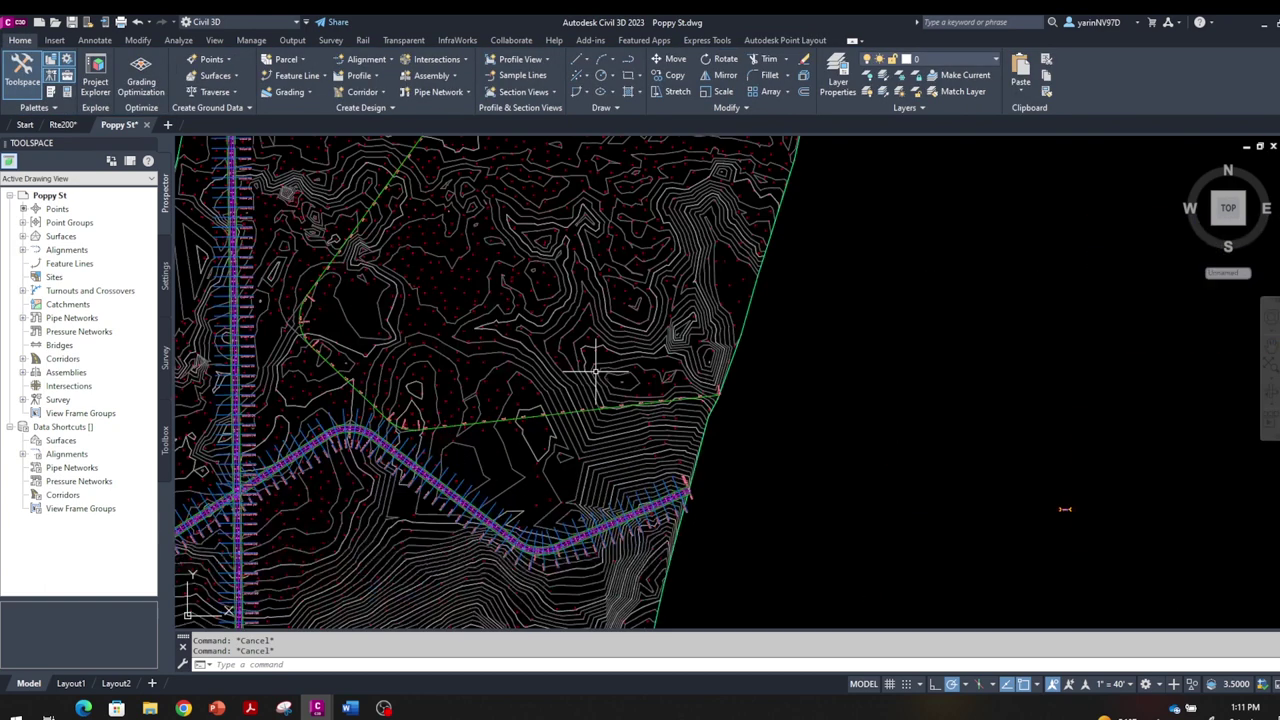
{"action": "left_click", "coordinate": [584, 252]}
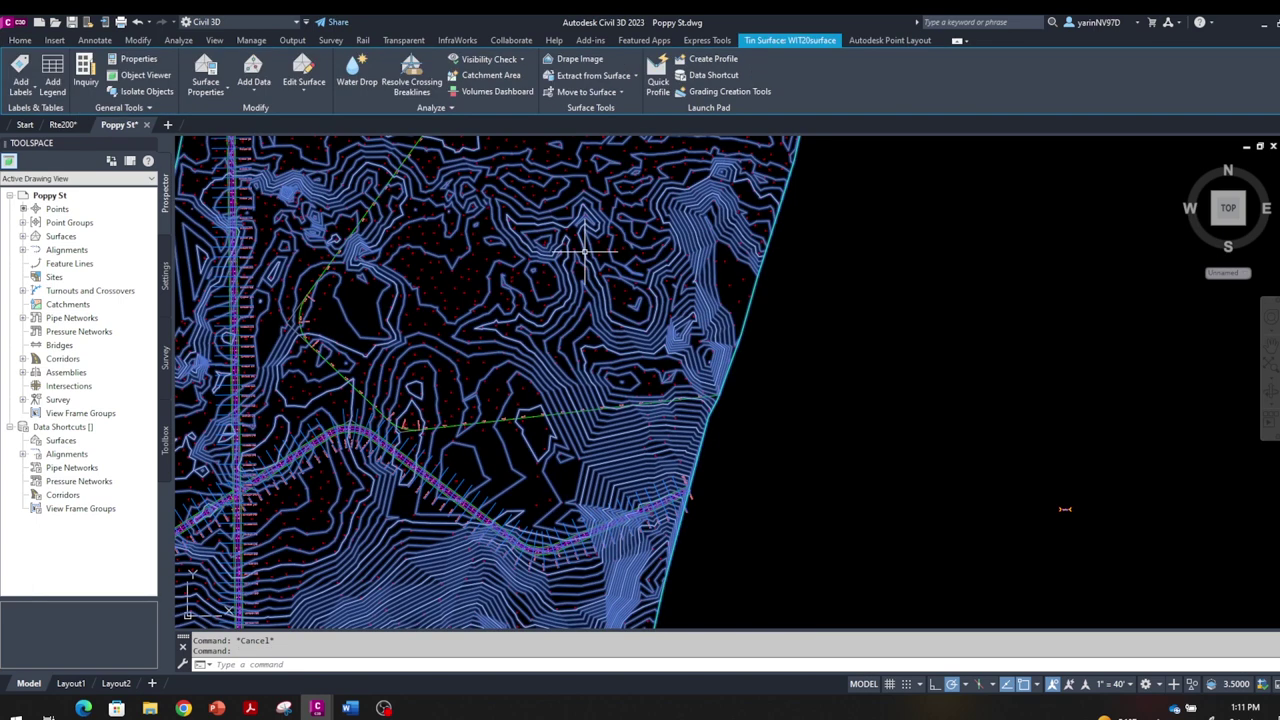
{"action": "scroll", "coordinate": [585, 258], "scroll_direction": "down", "scroll_amount": 5}
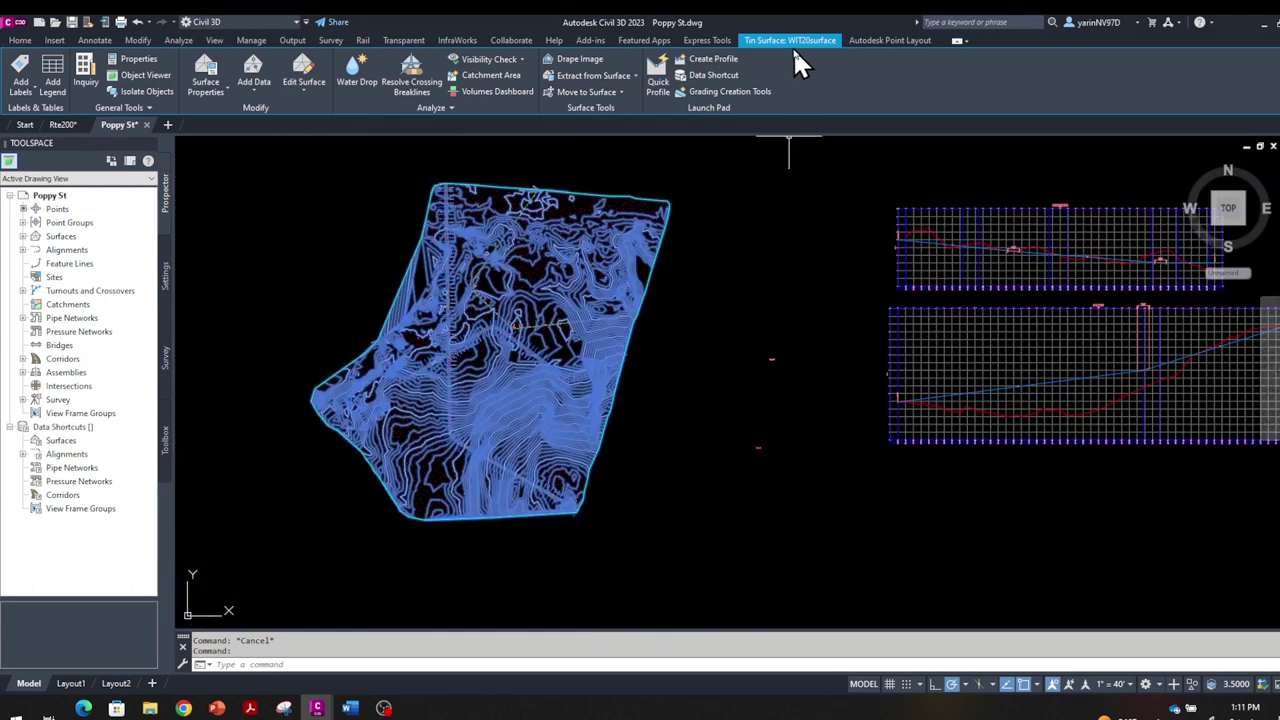
{"action": "right_click", "coordinate": [520, 288]}
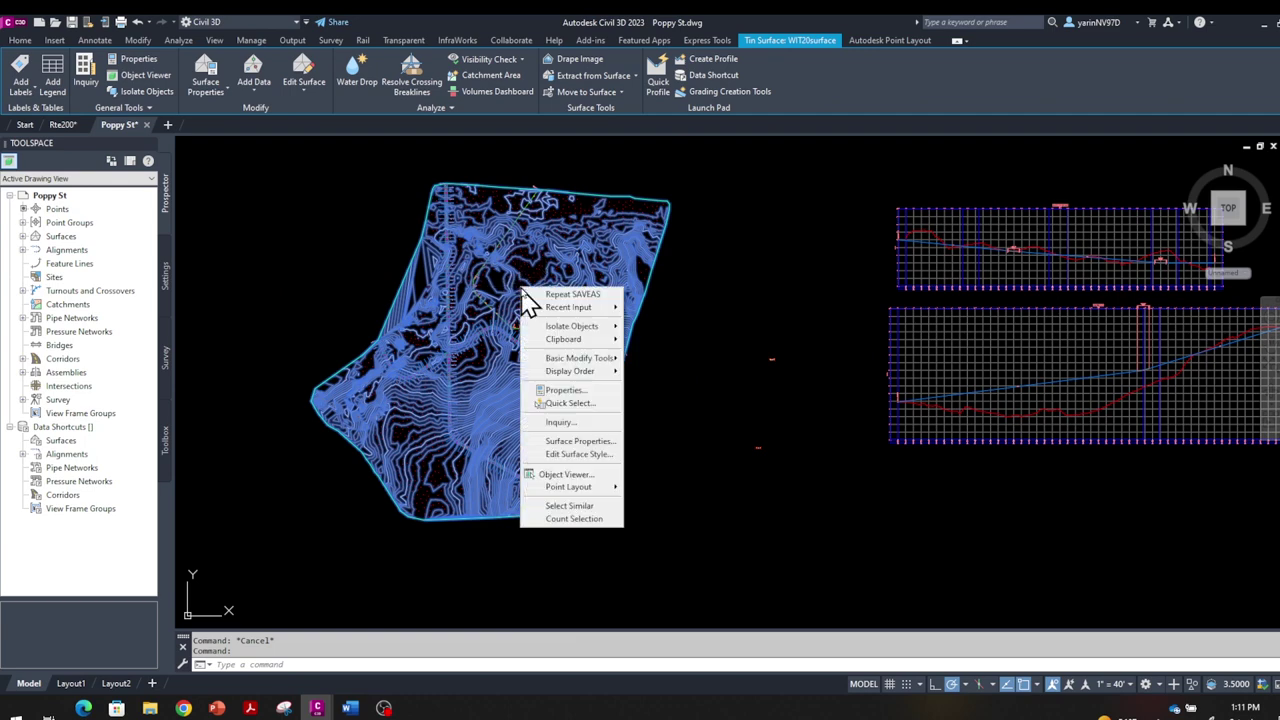
{"action": "left_click", "coordinate": [567, 478]}
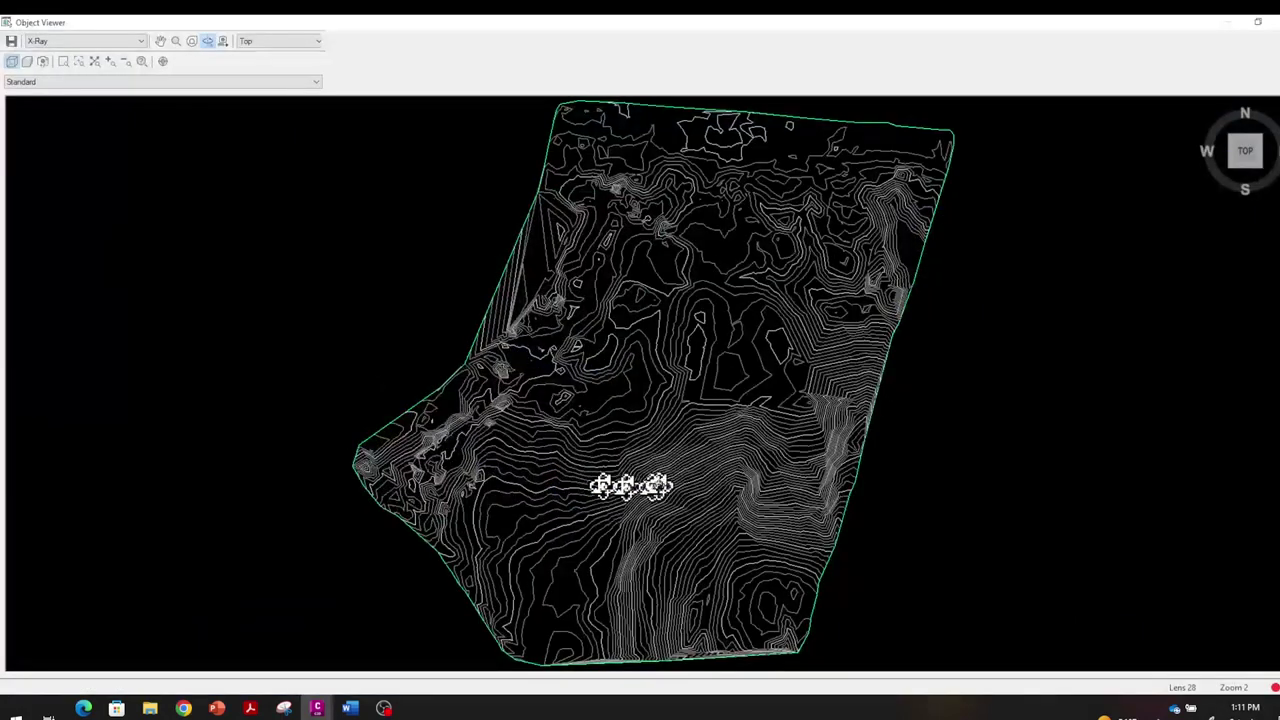
{"action": "left_click_drag", "start_coordinate": [659, 492], "coordinate": [606, 423]}
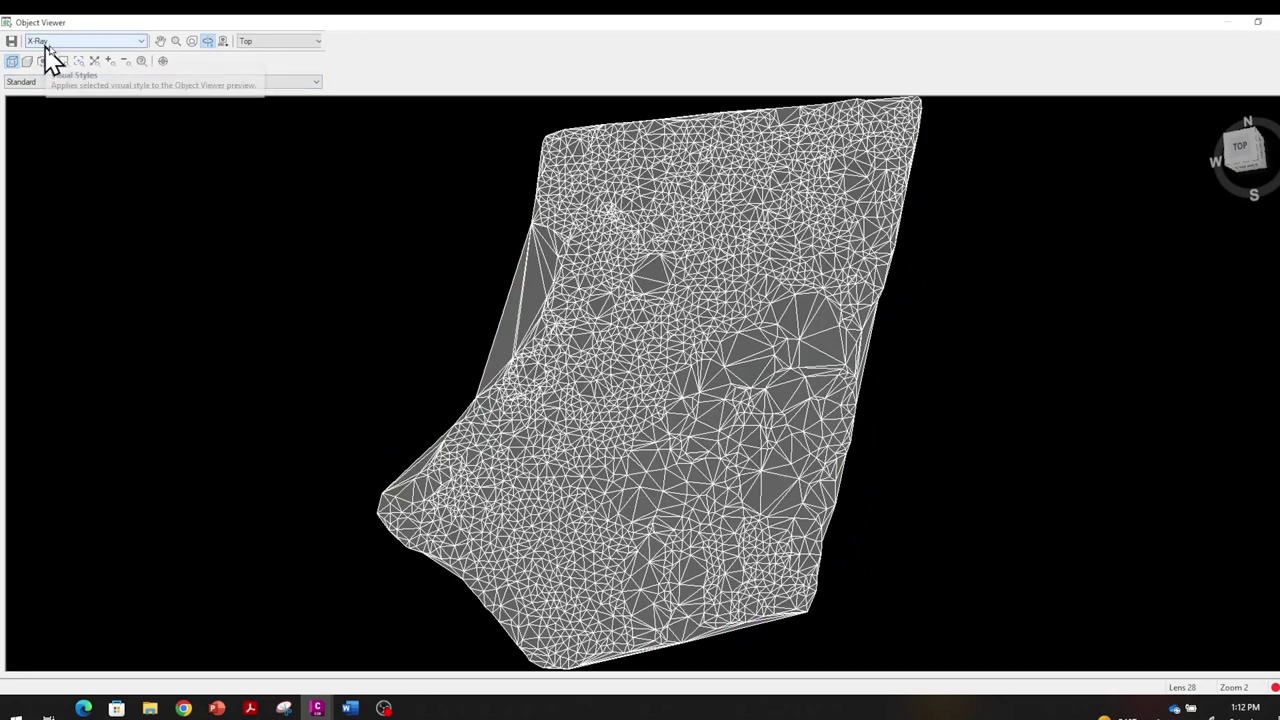
Step: Compare the surface in the Realistic, Sketchy, 3dWireframe and Conceptual visual styles, examining the Conceptual one from another angle
{"action": "left_click", "coordinate": [143, 42]}
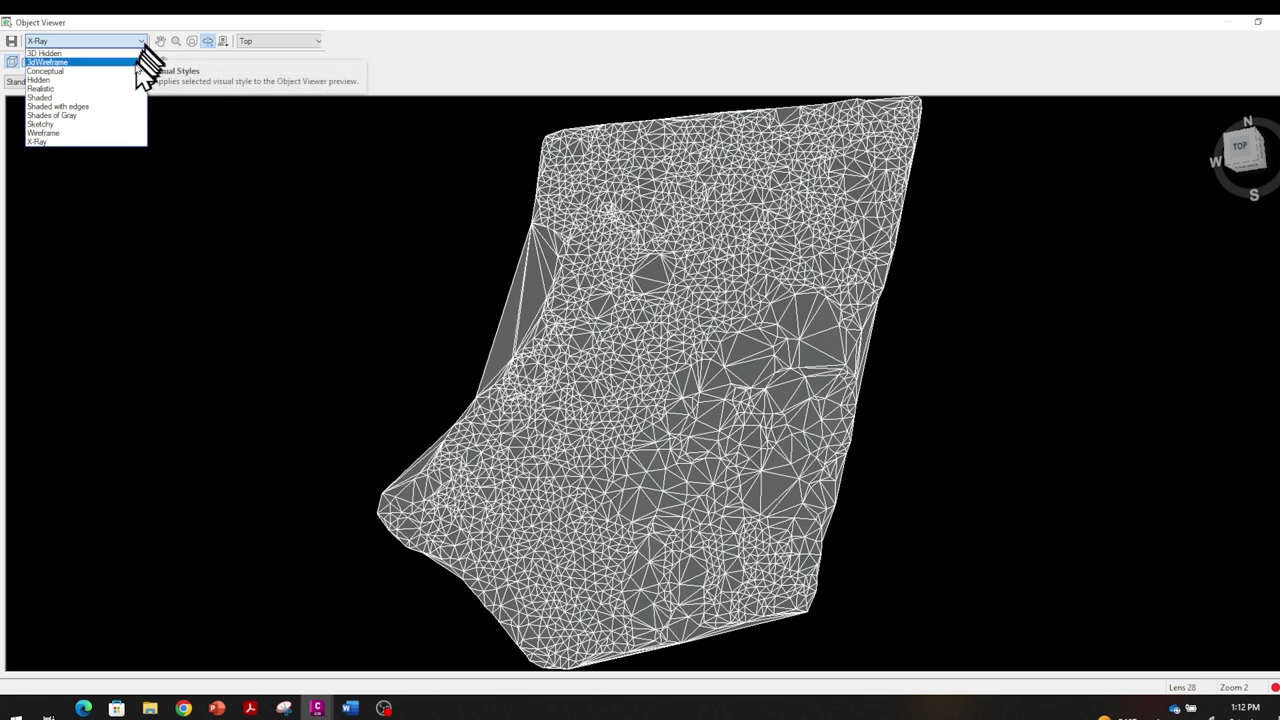
{"action": "left_click", "coordinate": [128, 89]}
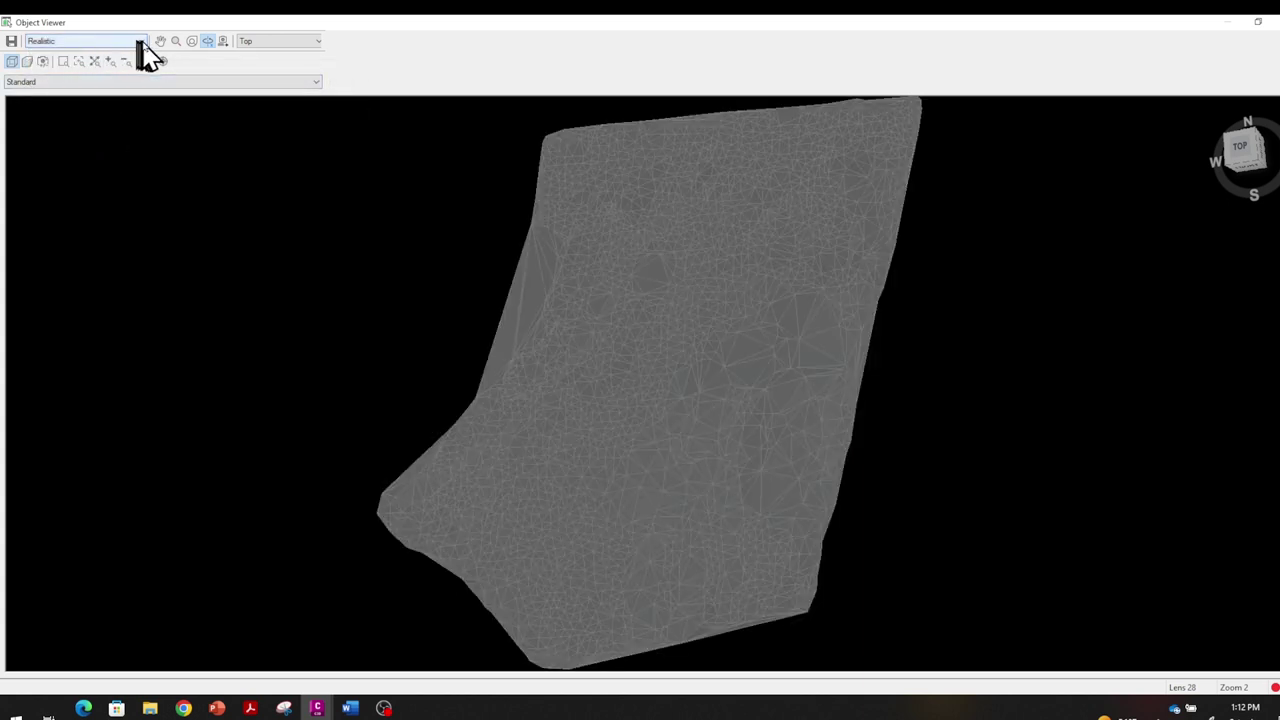
{"action": "left_click", "coordinate": [140, 44]}
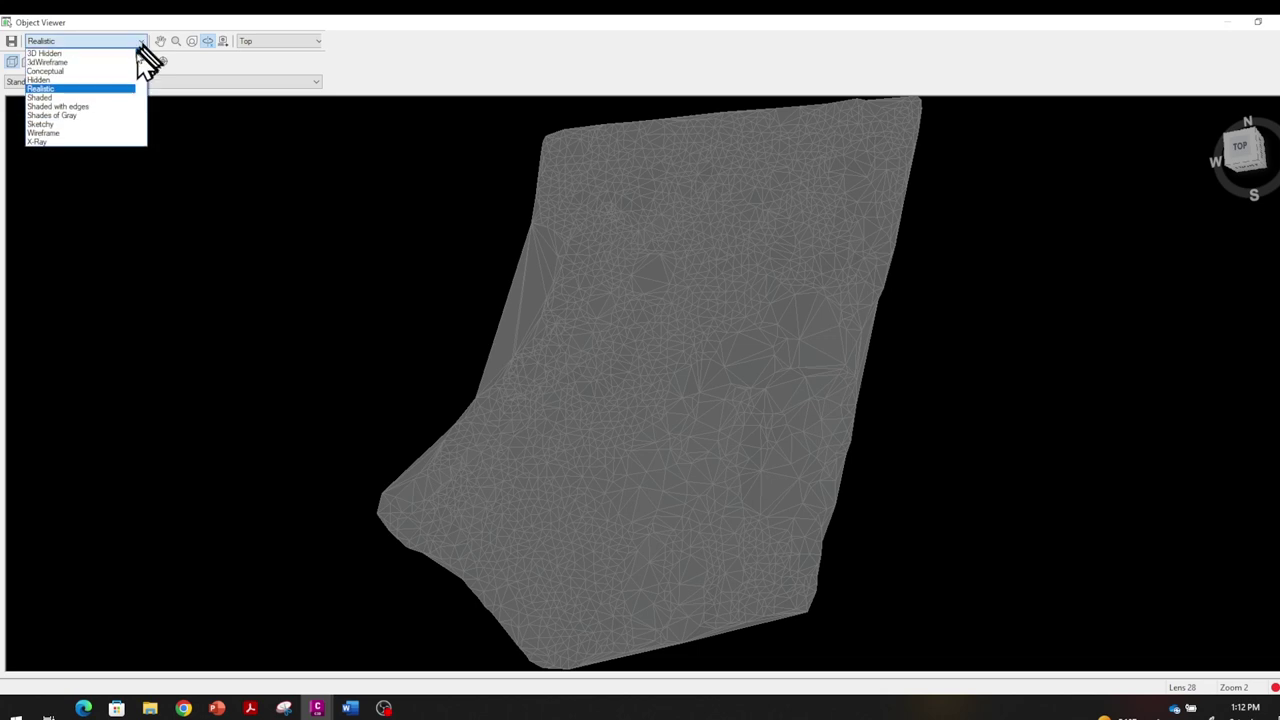
{"action": "left_click", "coordinate": [95, 127]}
{"action": "left_click", "coordinate": [141, 45]}
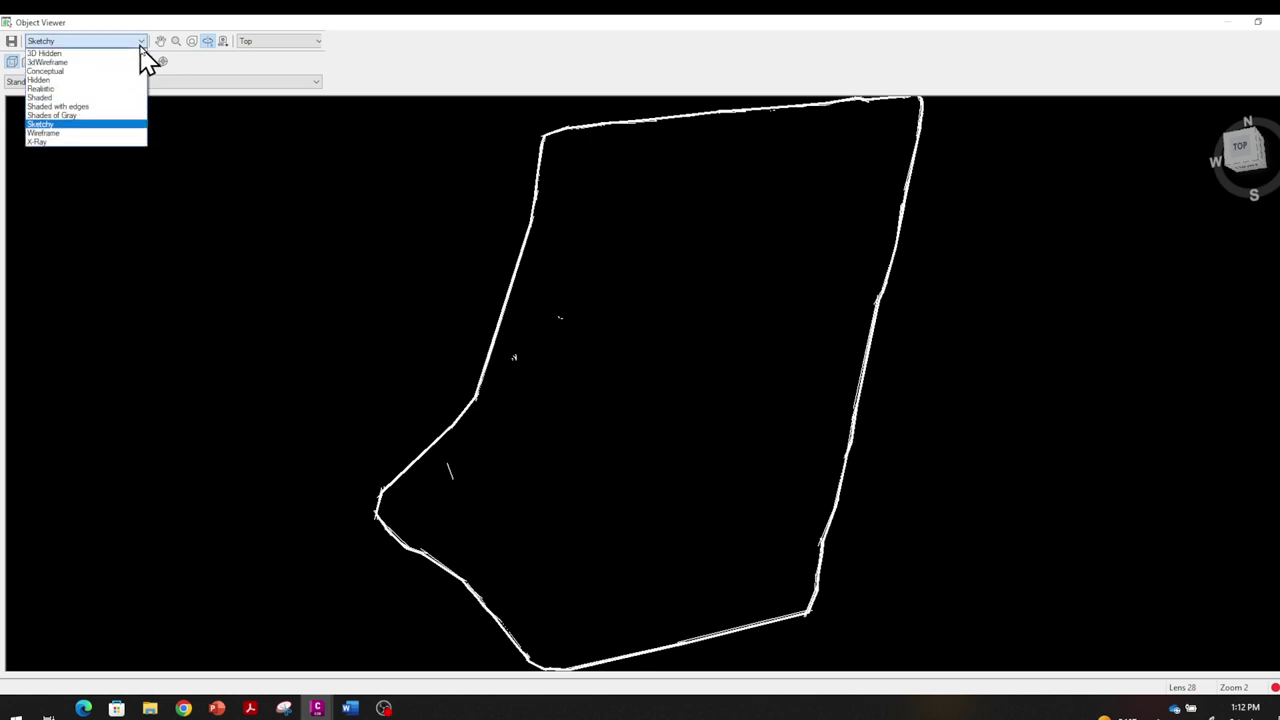
{"action": "left_click", "coordinate": [81, 64]}
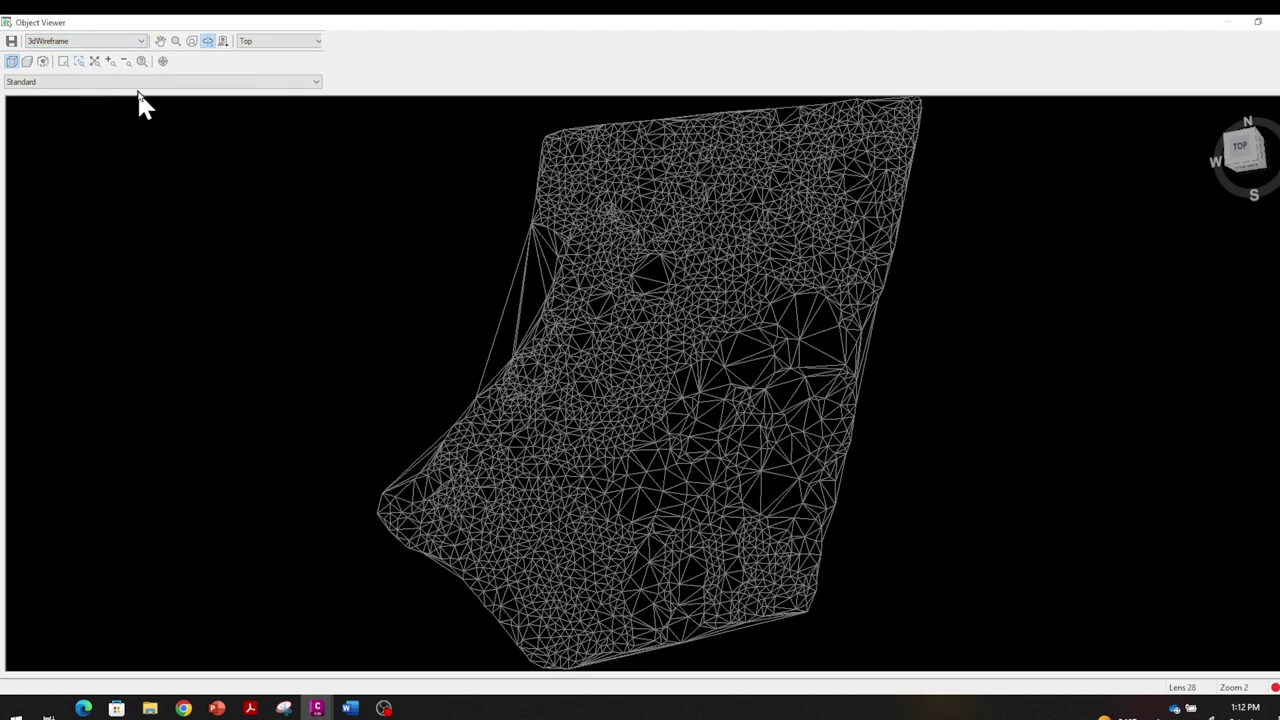
{"action": "left_click", "coordinate": [141, 41]}
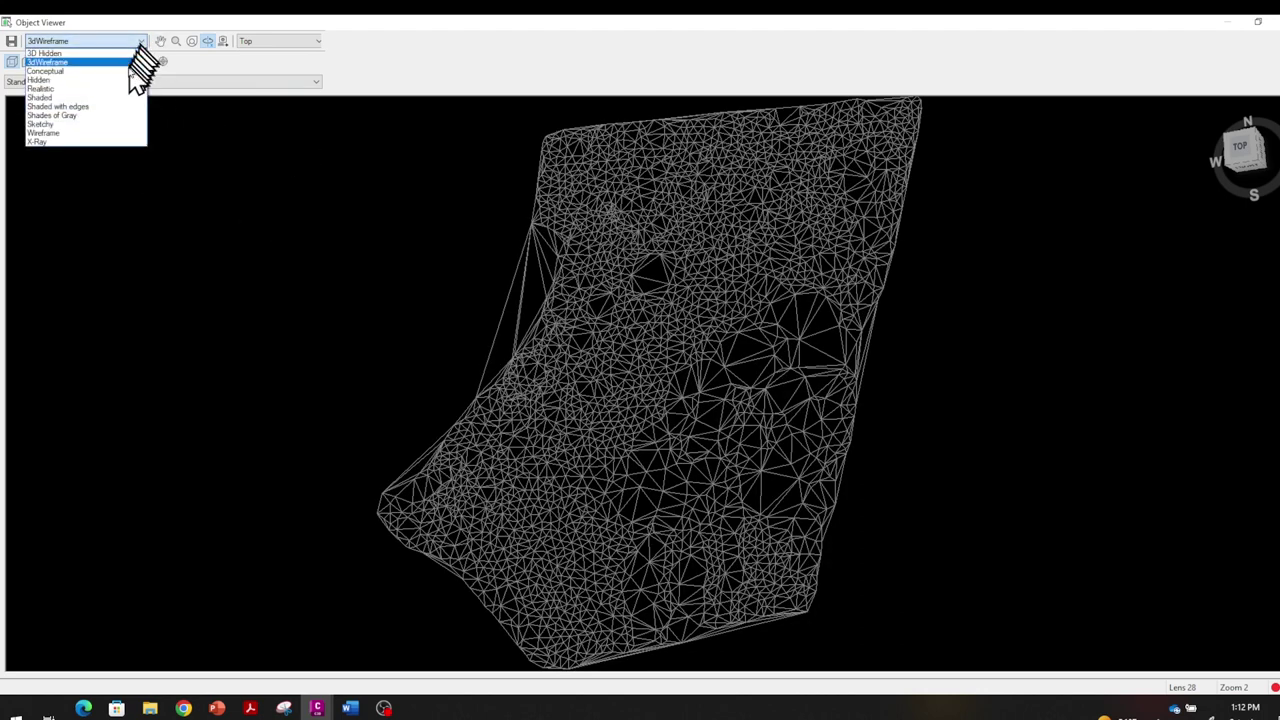
{"action": "left_click", "coordinate": [128, 71]}
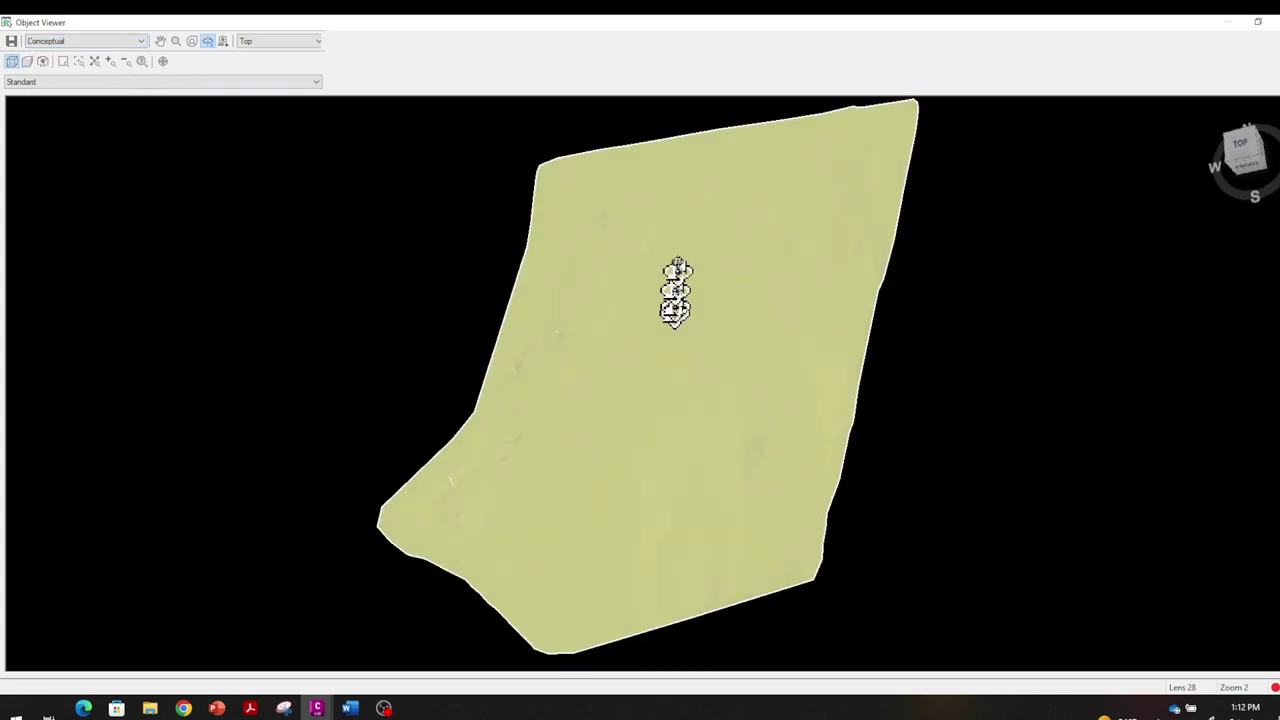
{"action": "mouse_move", "coordinate": [676, 292]}
{"action": "left_mouse_down"}
{"action": "mouse_move", "coordinate": [674, 189]}
{"action": "mouse_move", "coordinate": [671, 357]}
{"action": "mouse_move", "coordinate": [714, 351]}
{"action": "left_mouse_up"}
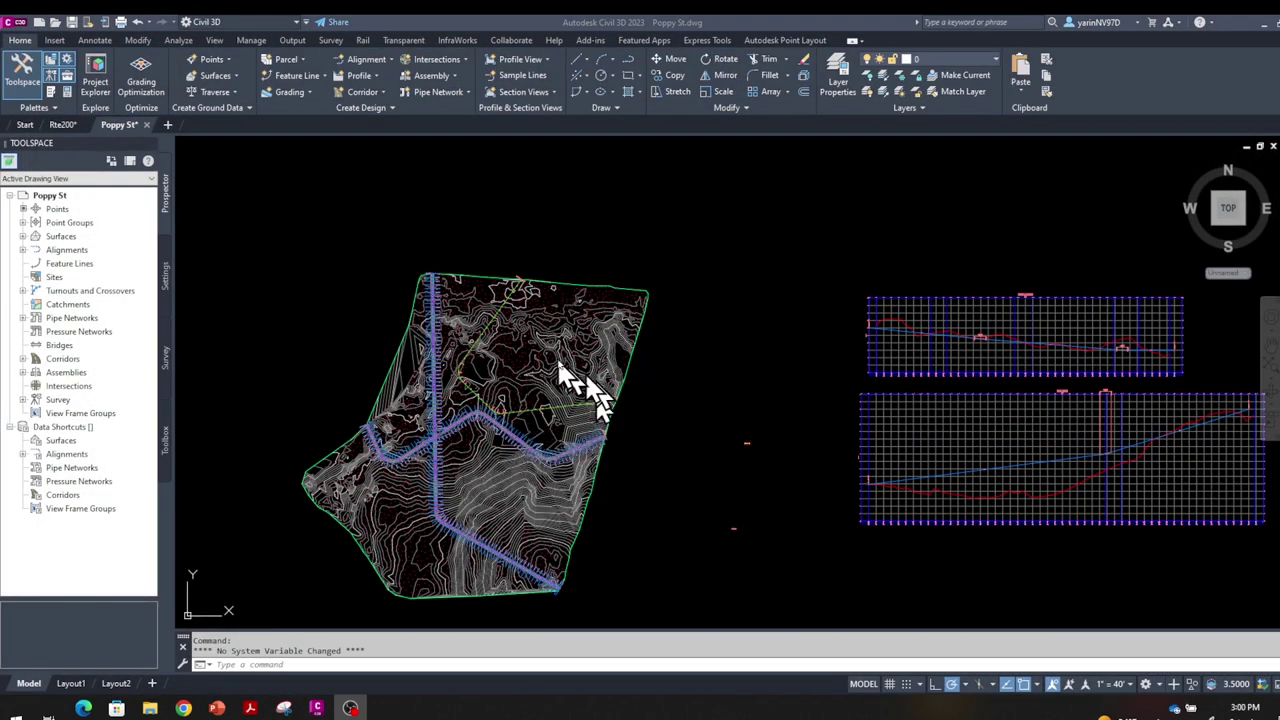
Step: Set the style of the WIT20surface TIN surface to Contours 5' and 25' (Background) in its properties
{"action": "left_click", "coordinate": [645, 325]}
{"action": "key", "text": "Escape"}
{"action": "key", "text": "Escape"}
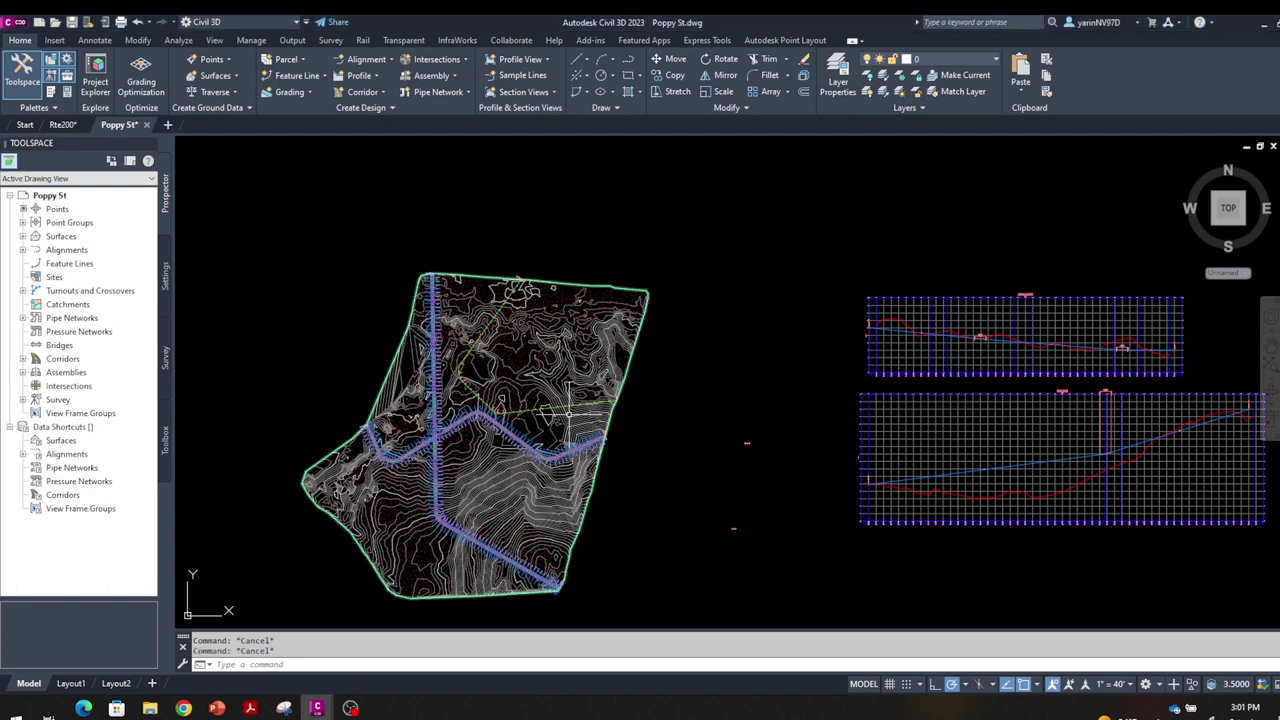
{"action": "scroll", "coordinate": [547, 383], "scroll_direction": "up", "scroll_amount": 8}
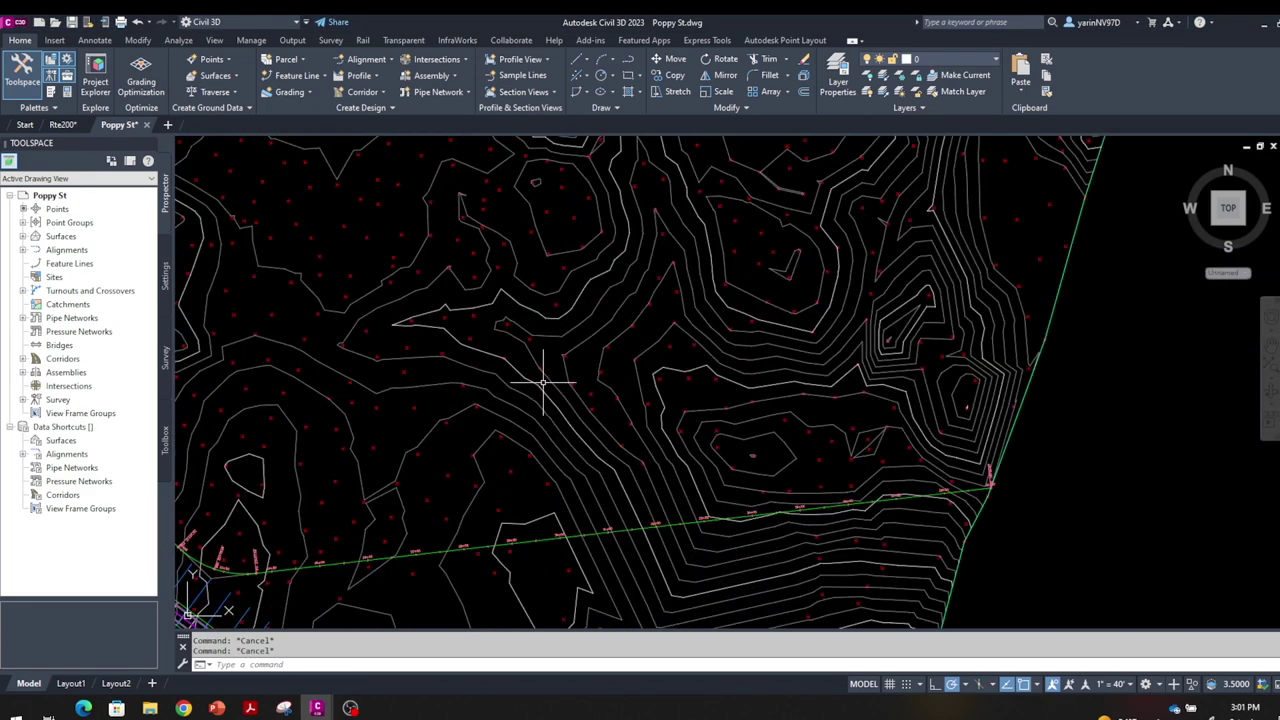
{"action": "left_click", "coordinate": [474, 349]}
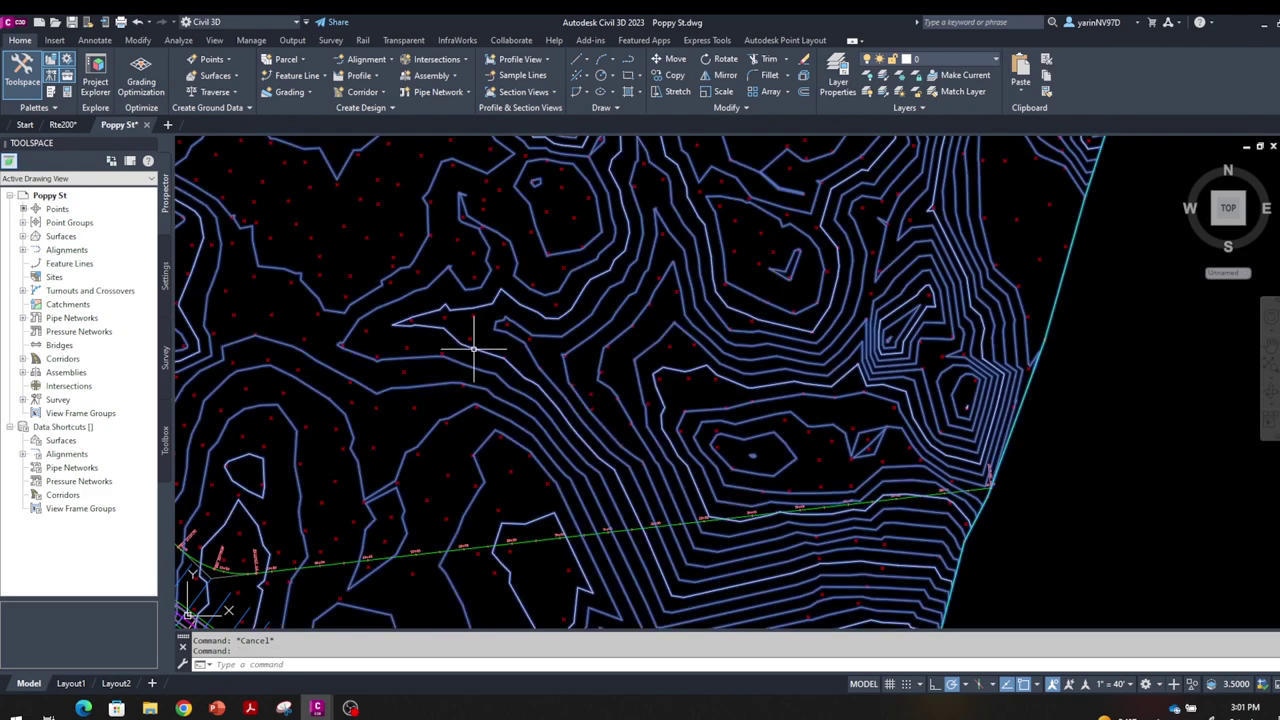
{"action": "scroll", "coordinate": [502, 361], "scroll_direction": "down", "scroll_amount": 6}
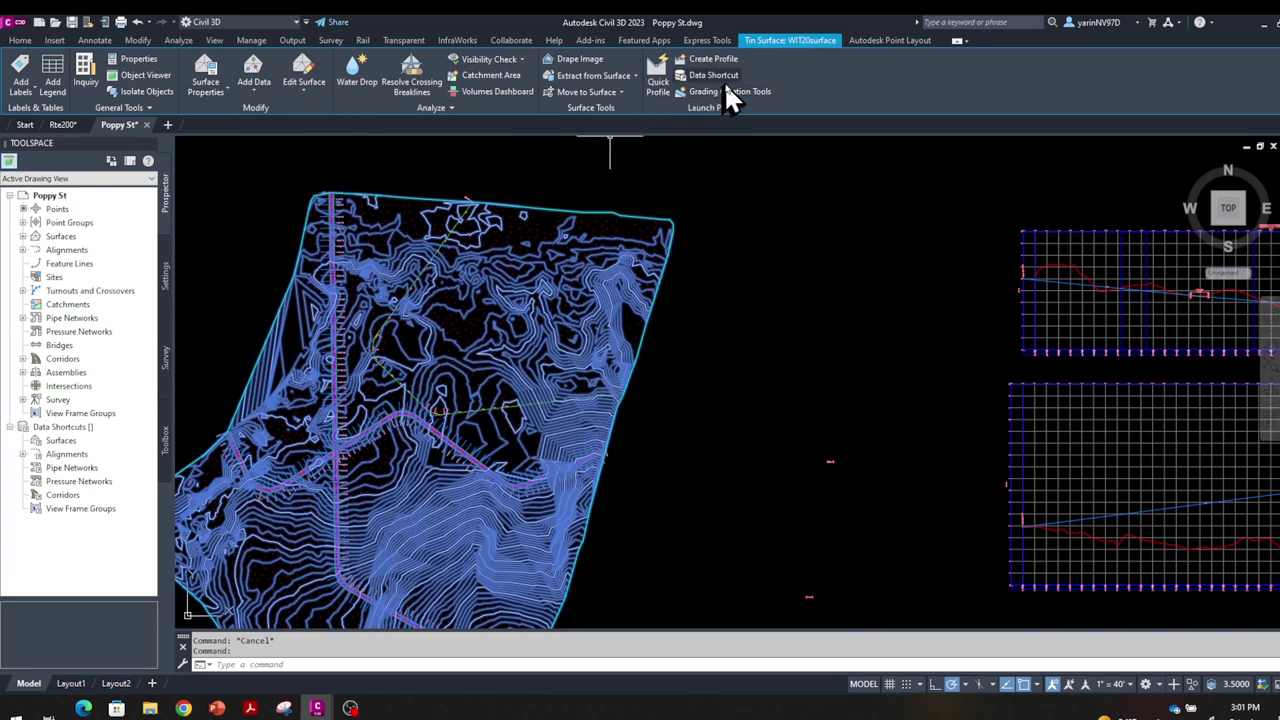
{"action": "right_click", "coordinate": [546, 268]}
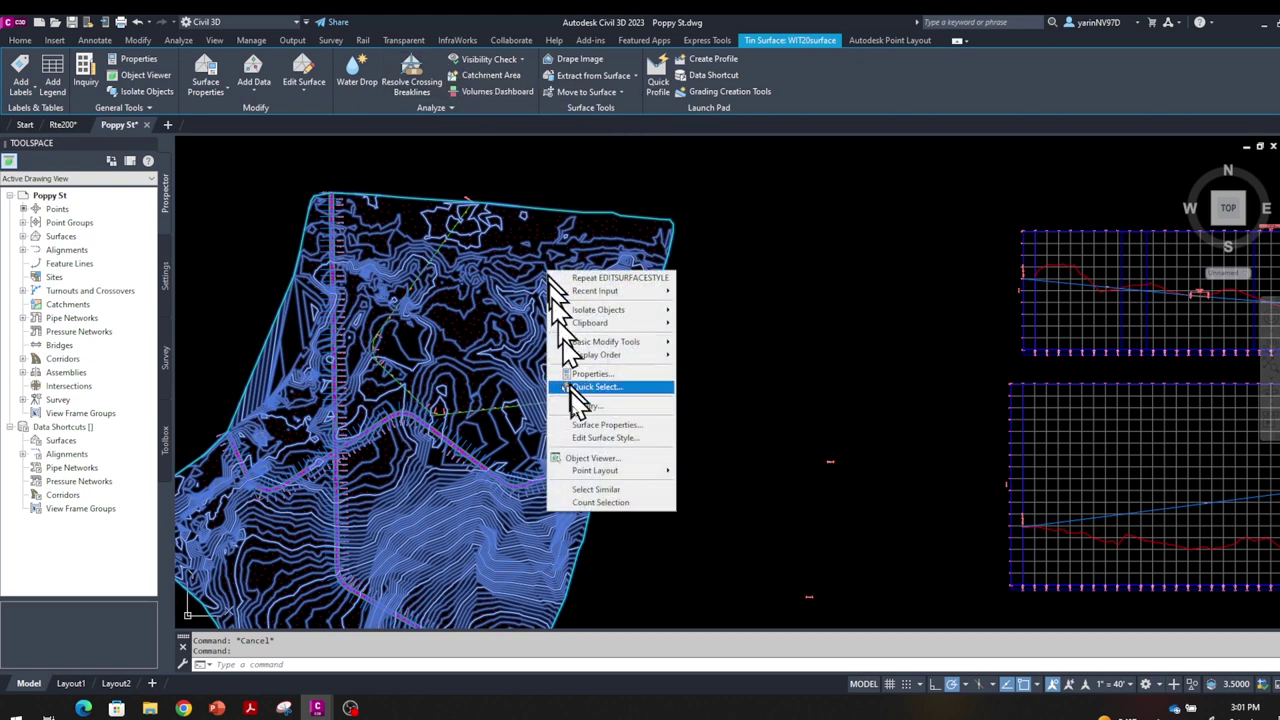
{"action": "left_click", "coordinate": [645, 374]}
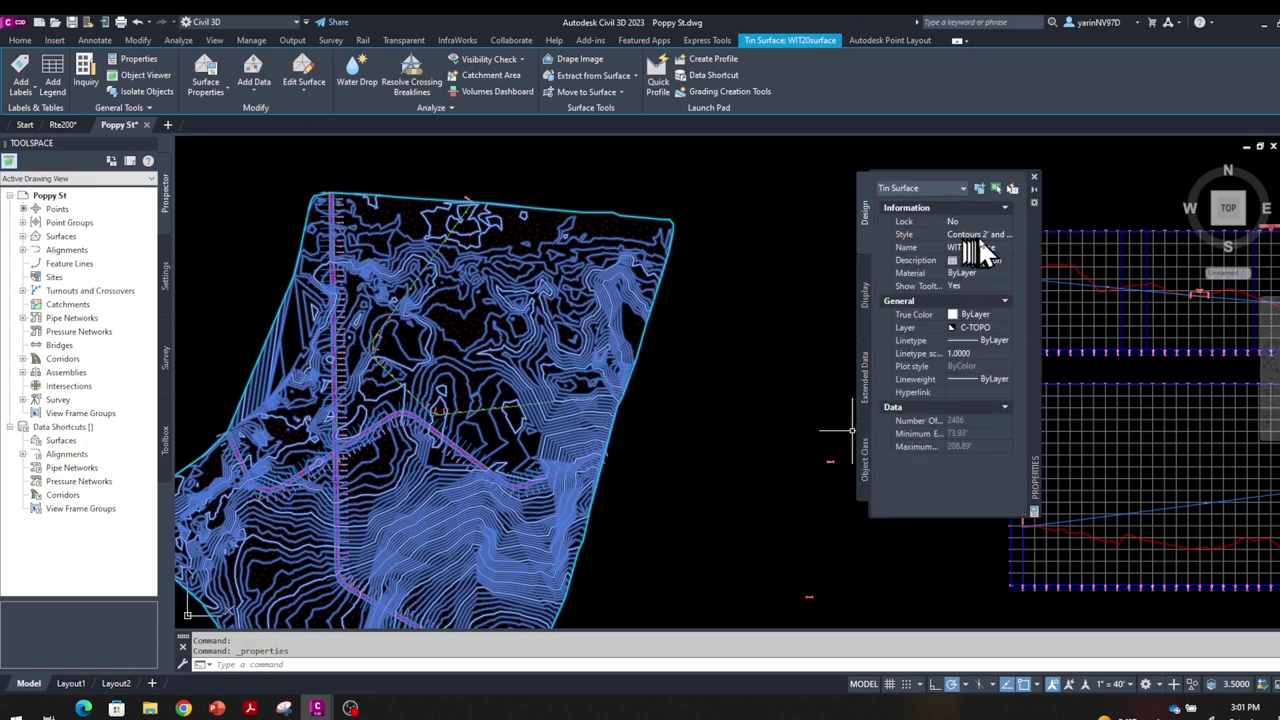
{"action": "left_click", "coordinate": [1010, 235]}
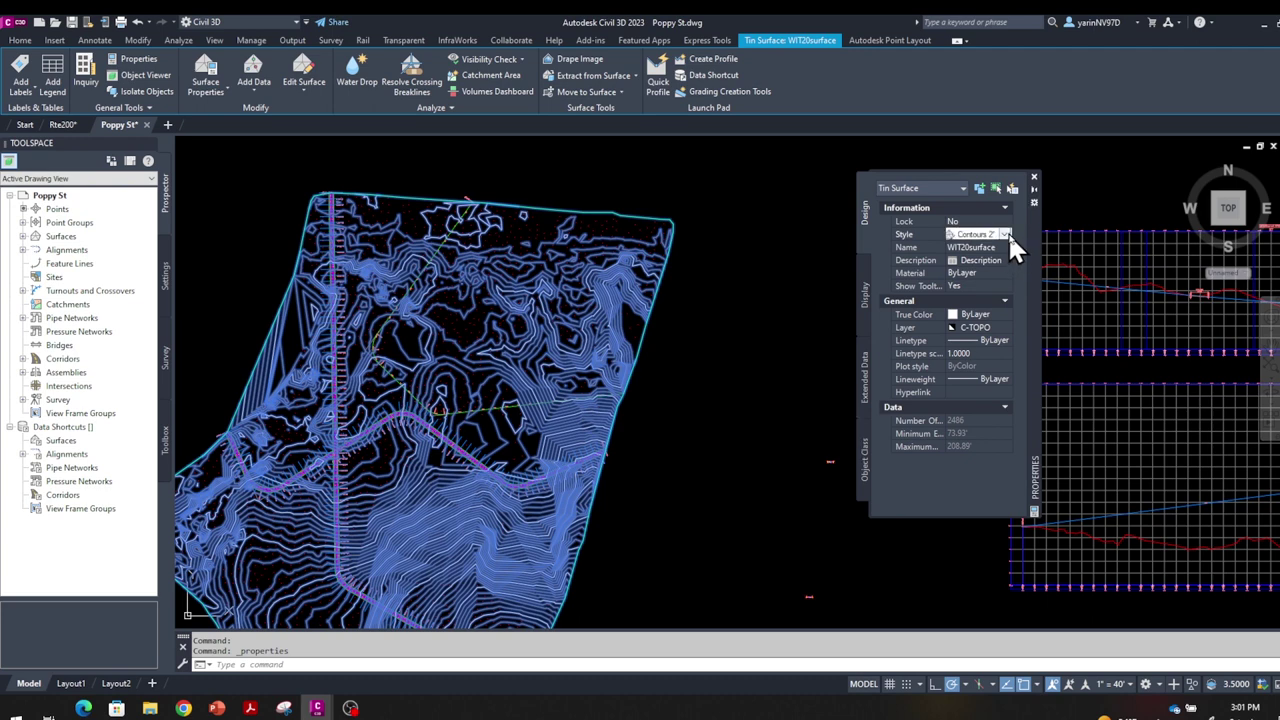
{"action": "left_click", "coordinate": [1008, 234]}
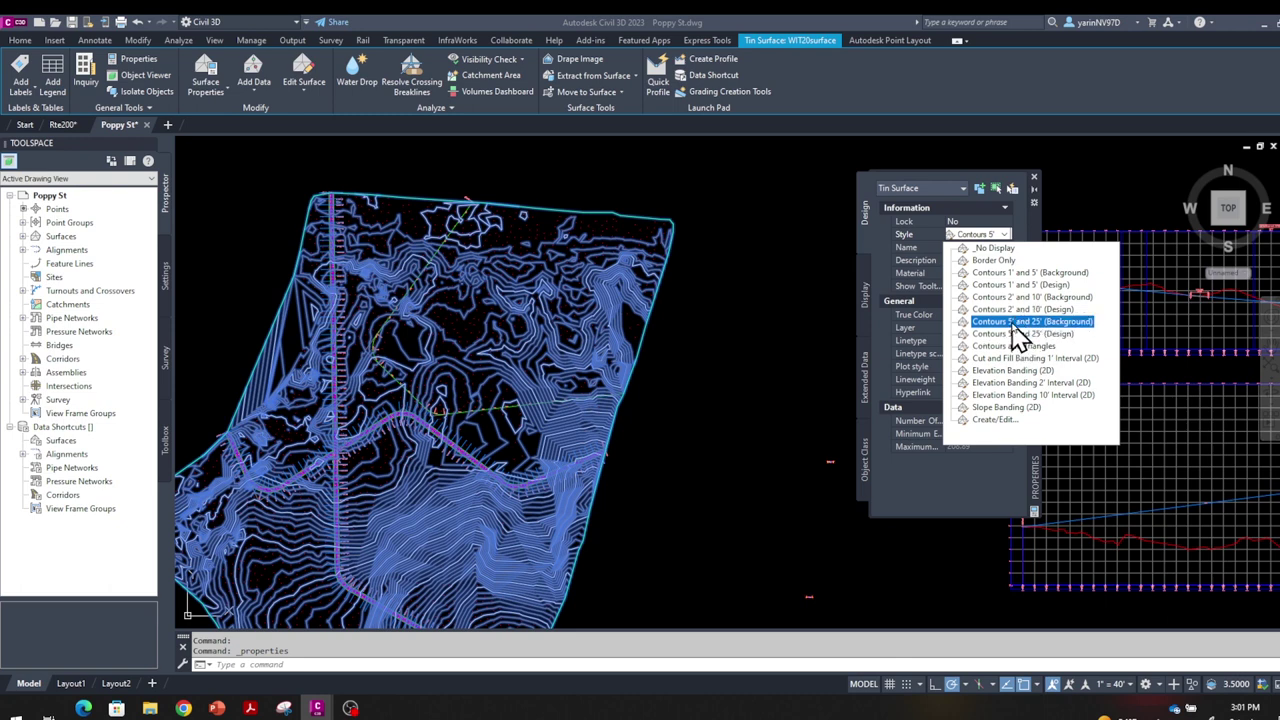
{"action": "left_click", "coordinate": [1014, 322]}
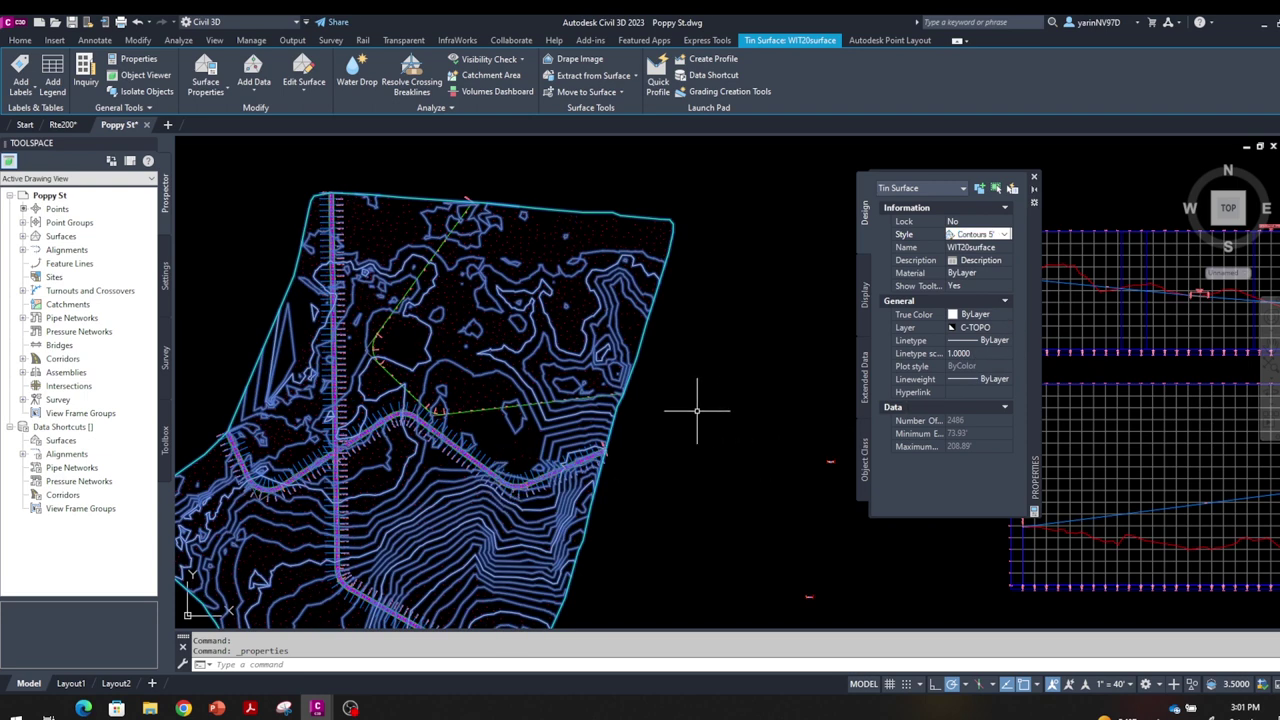
Step: Apply an elevation banding style to the WIT20surface TIN surface and clear the selection
{"action": "left_click", "coordinate": [1006, 234]}
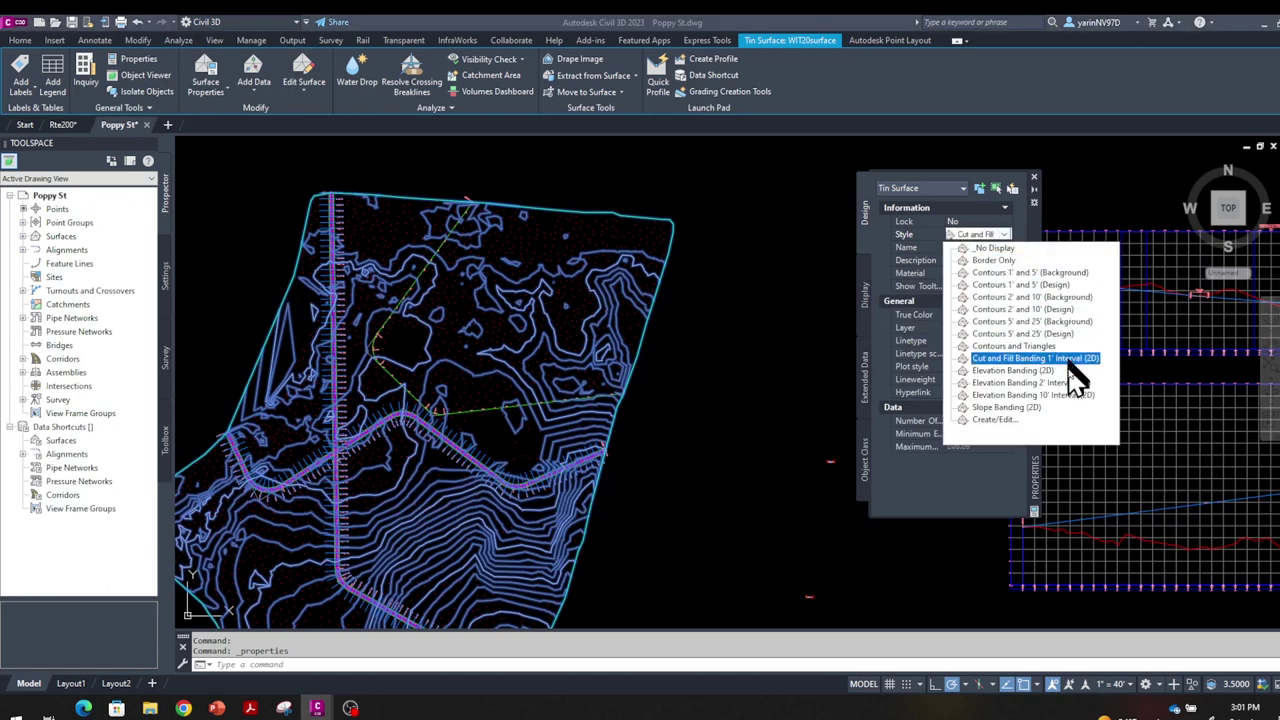
{"action": "left_click", "coordinate": [1038, 379]}
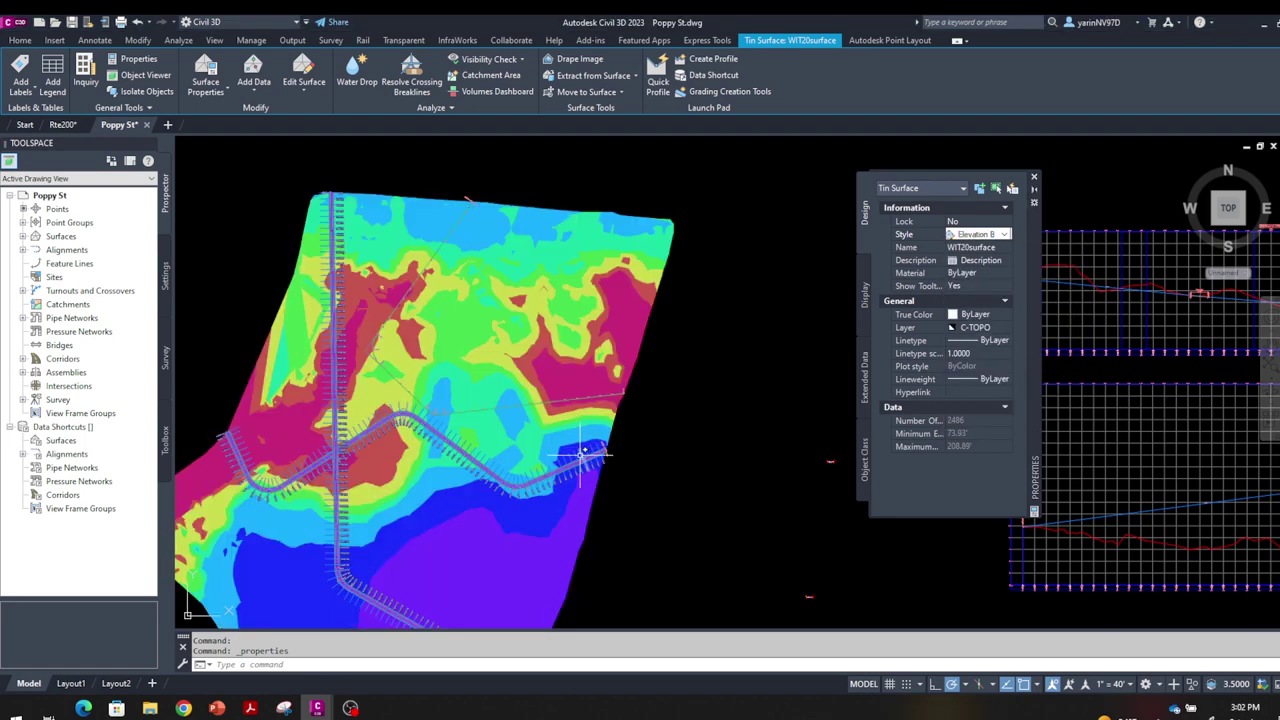
{"action": "key", "text": "Escape"}
{"action": "key", "text": "Escape"}
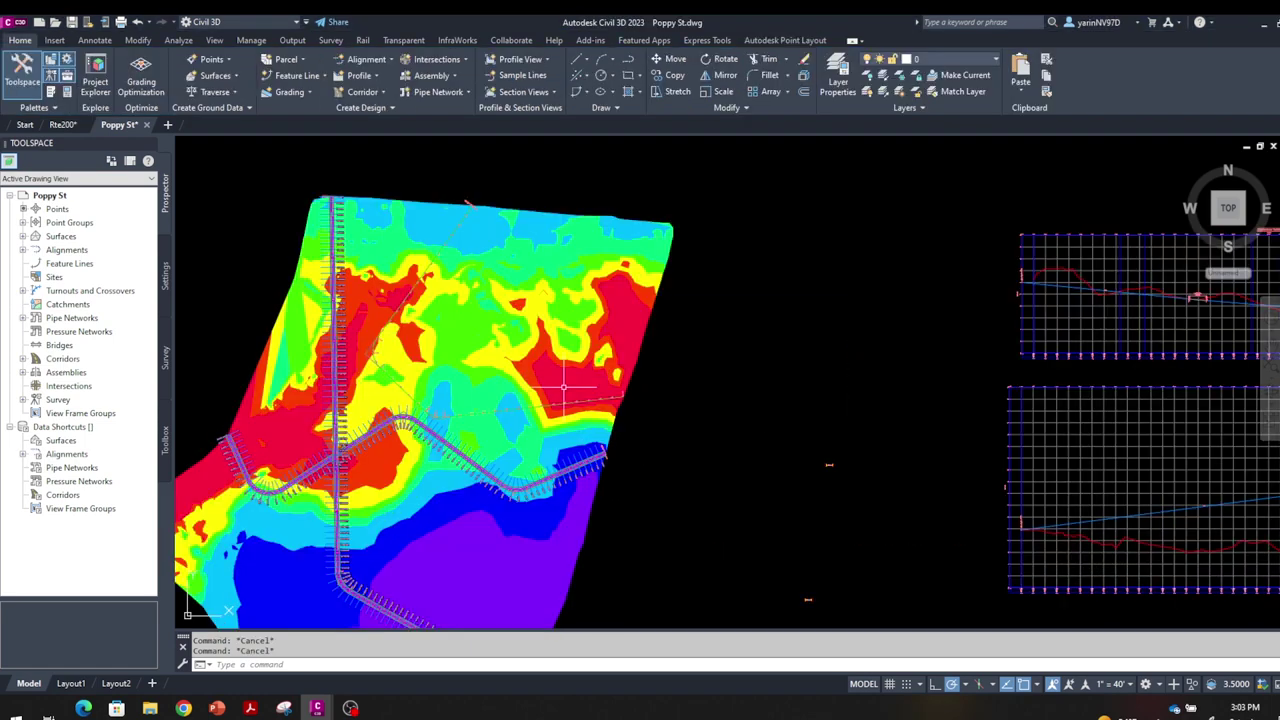
Step: Set the style of the WIT20surface TIN surface to Contours 2' and 10' (Design) and clear the selection
{"action": "left_click", "coordinate": [648, 329]}
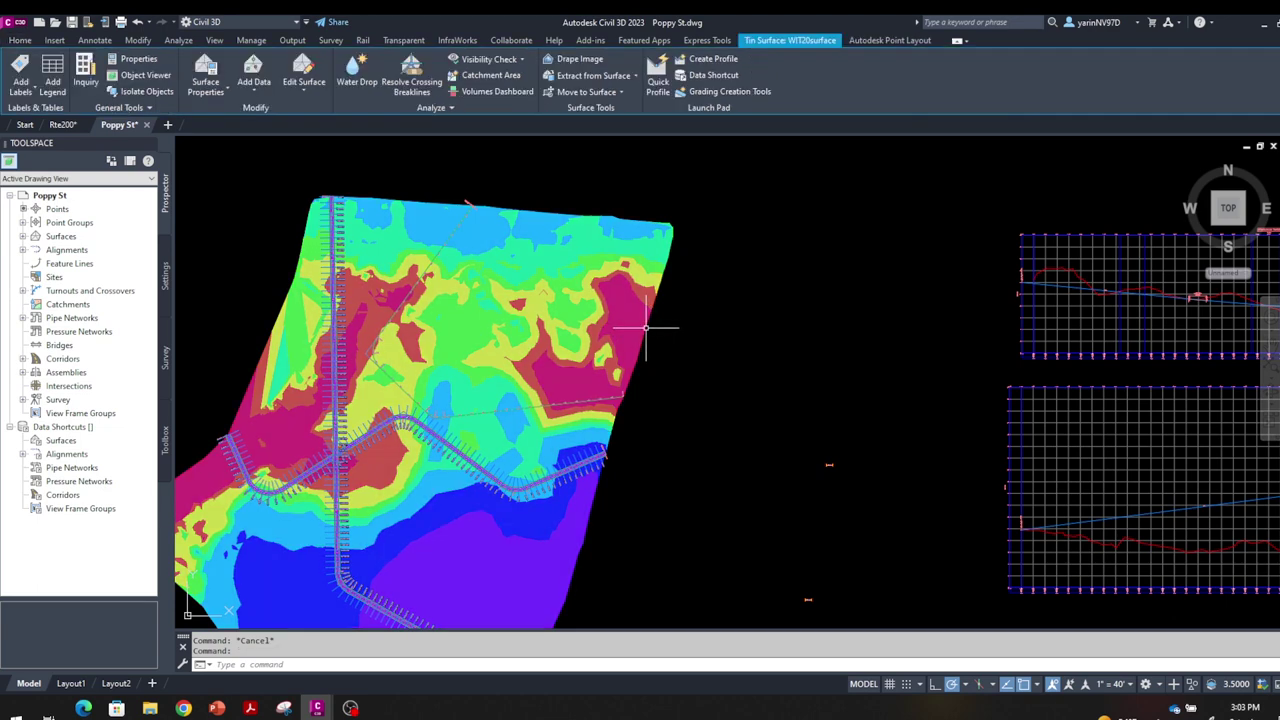
{"action": "right_click", "coordinate": [610, 324]}
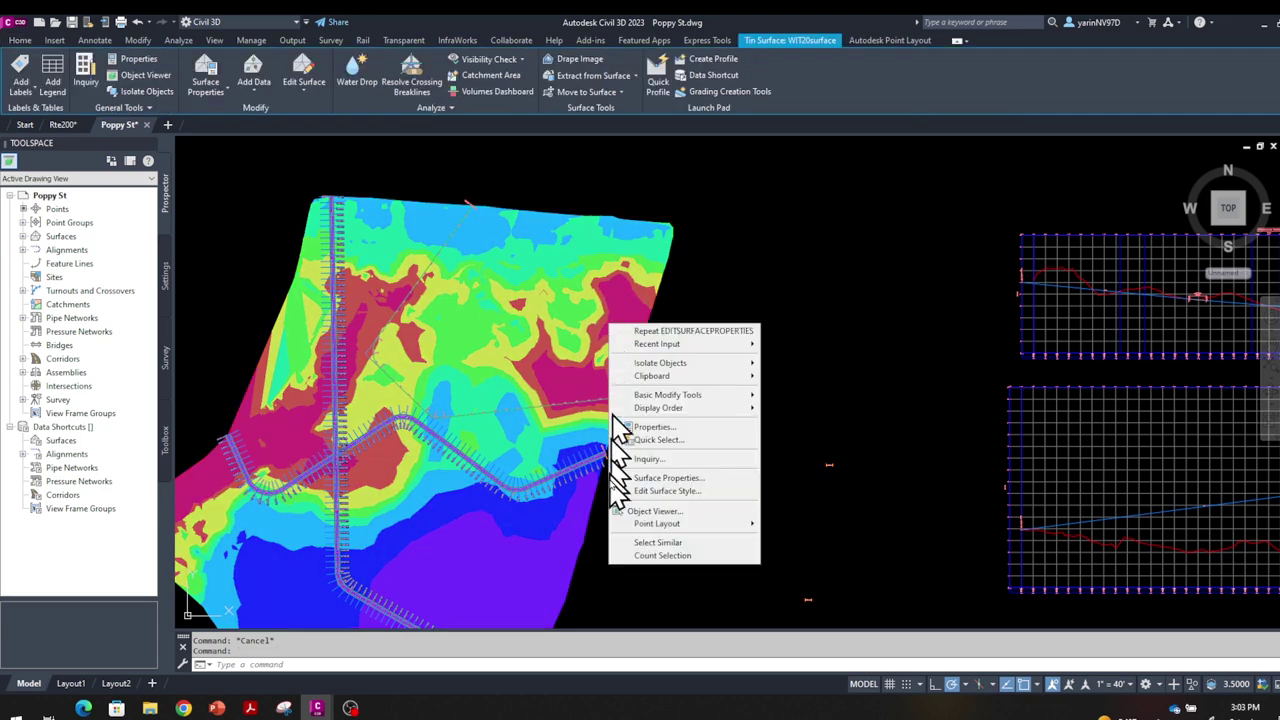
{"action": "left_click", "coordinate": [652, 428]}
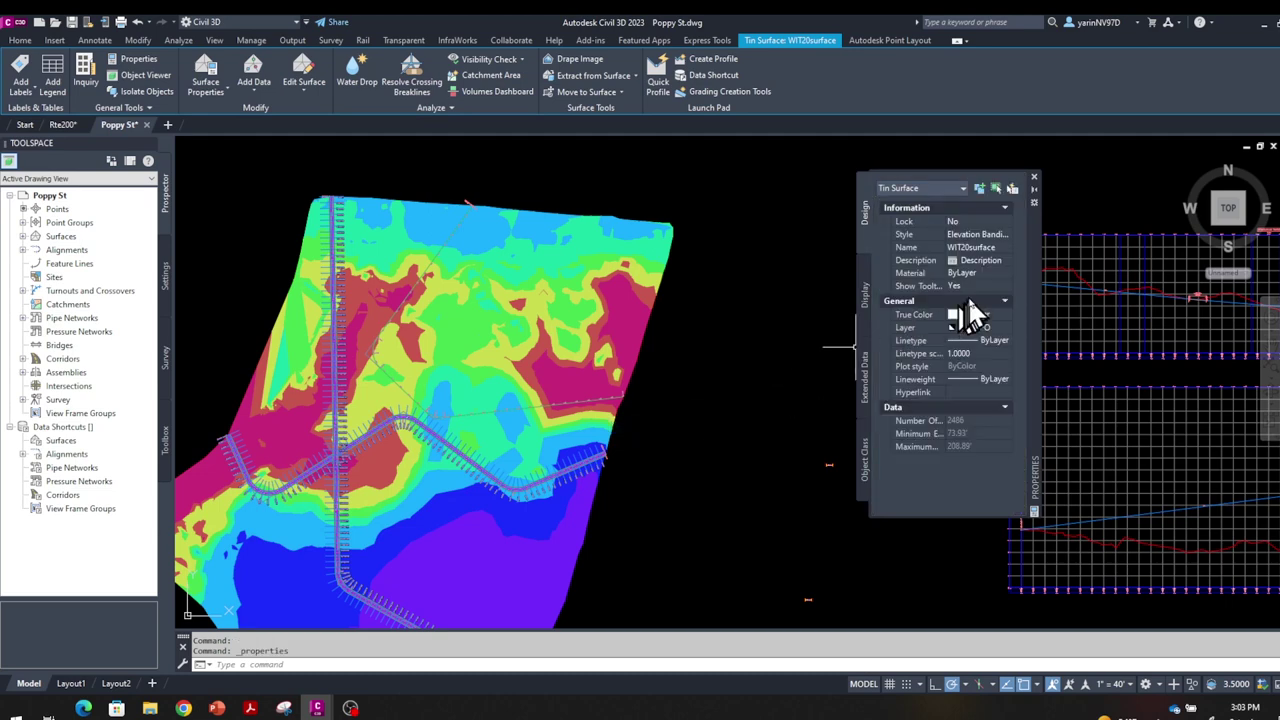
{"action": "left_click", "coordinate": [1006, 234]}
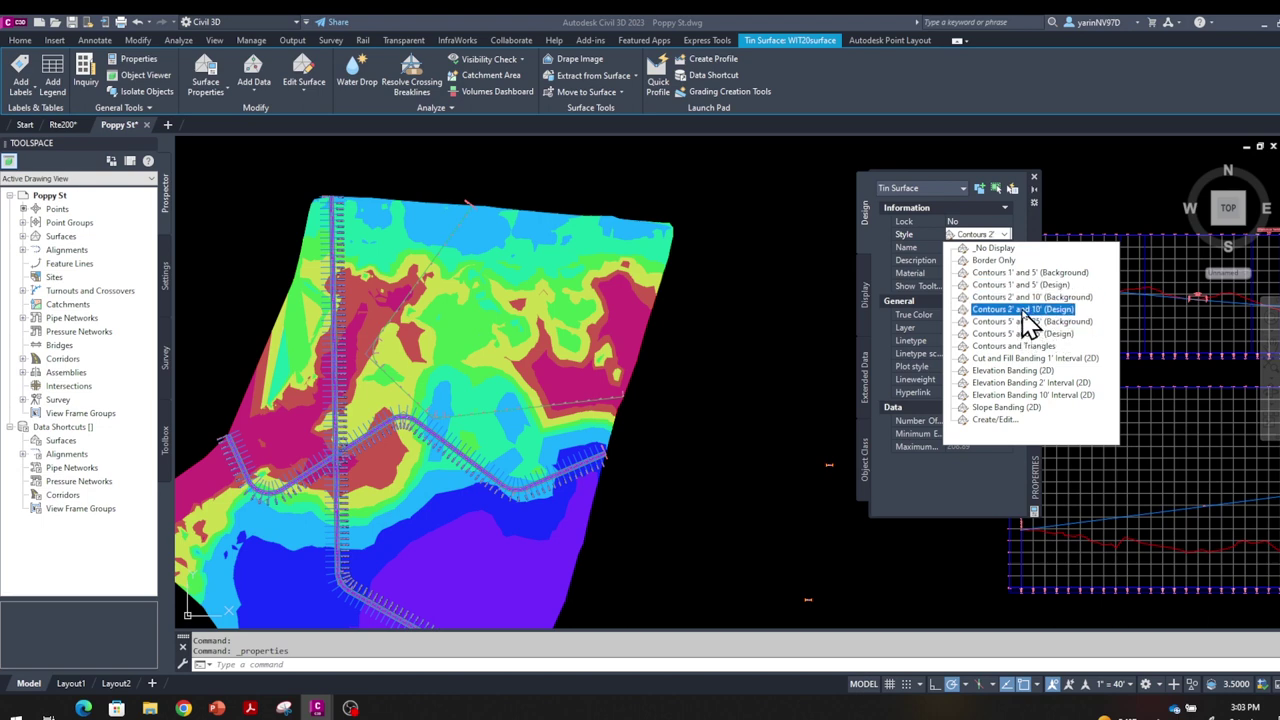
{"action": "left_click", "coordinate": [1022, 311]}
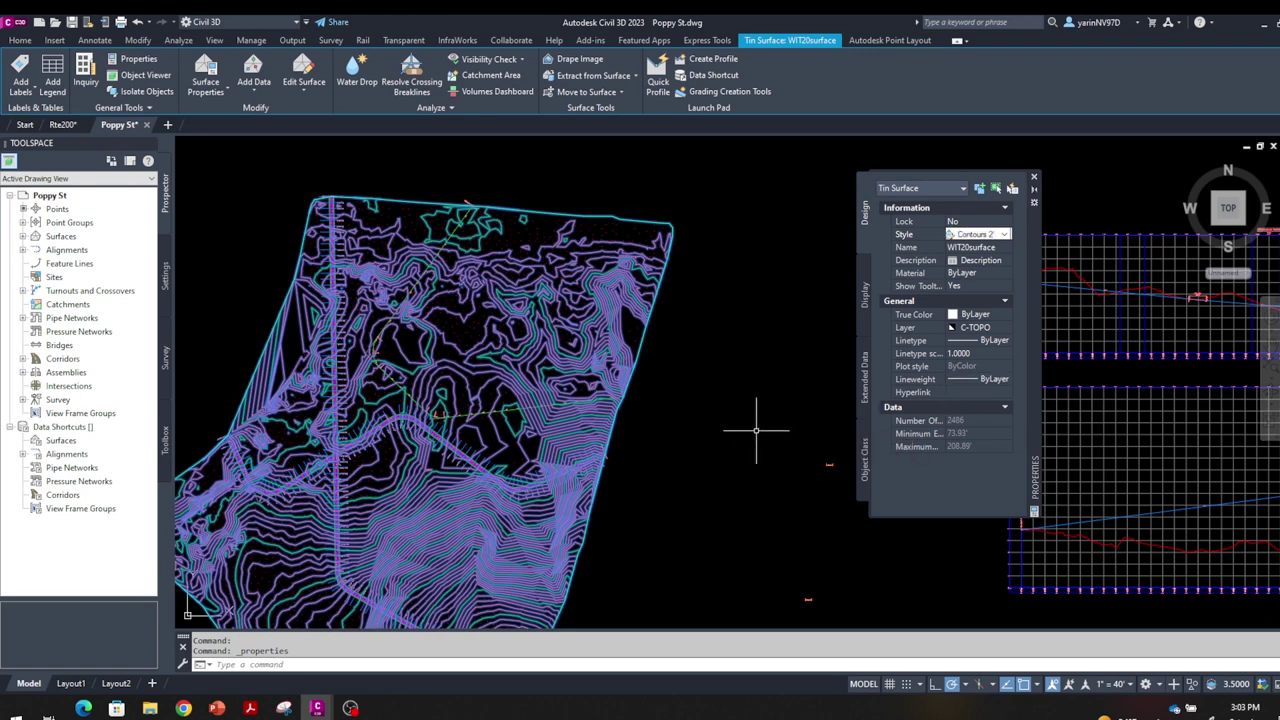
{"action": "left_click", "coordinate": [760, 434]}
{"action": "key", "text": "Escape"}
{"action": "key", "text": "Escape"}
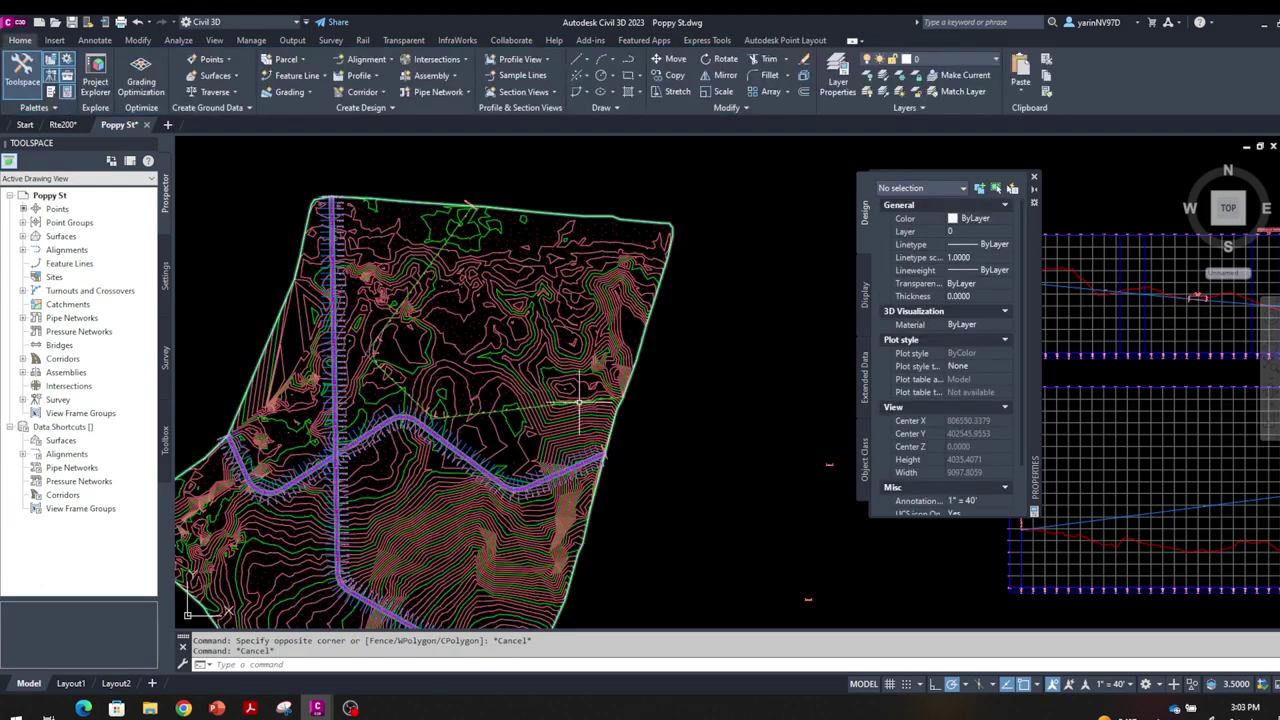
Step: Select the WIT20surface TIN surface and open its Contours 2' and 10' (Design) surface style for editing
{"action": "scroll", "coordinate": [578, 445], "scroll_direction": "up", "scroll_amount": 6}
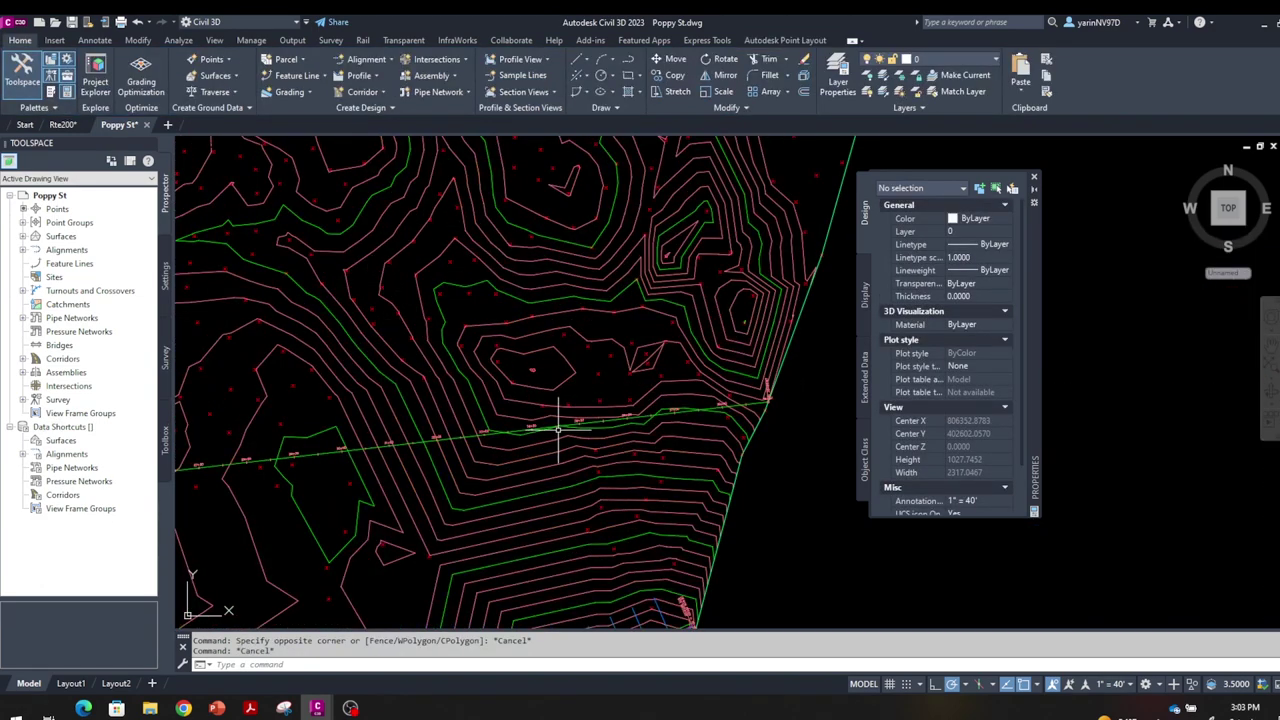
{"action": "scroll", "coordinate": [555, 430], "scroll_direction": "down", "scroll_amount": 6}
{"action": "scroll", "coordinate": [483, 370], "scroll_direction": "up", "scroll_amount": 2}
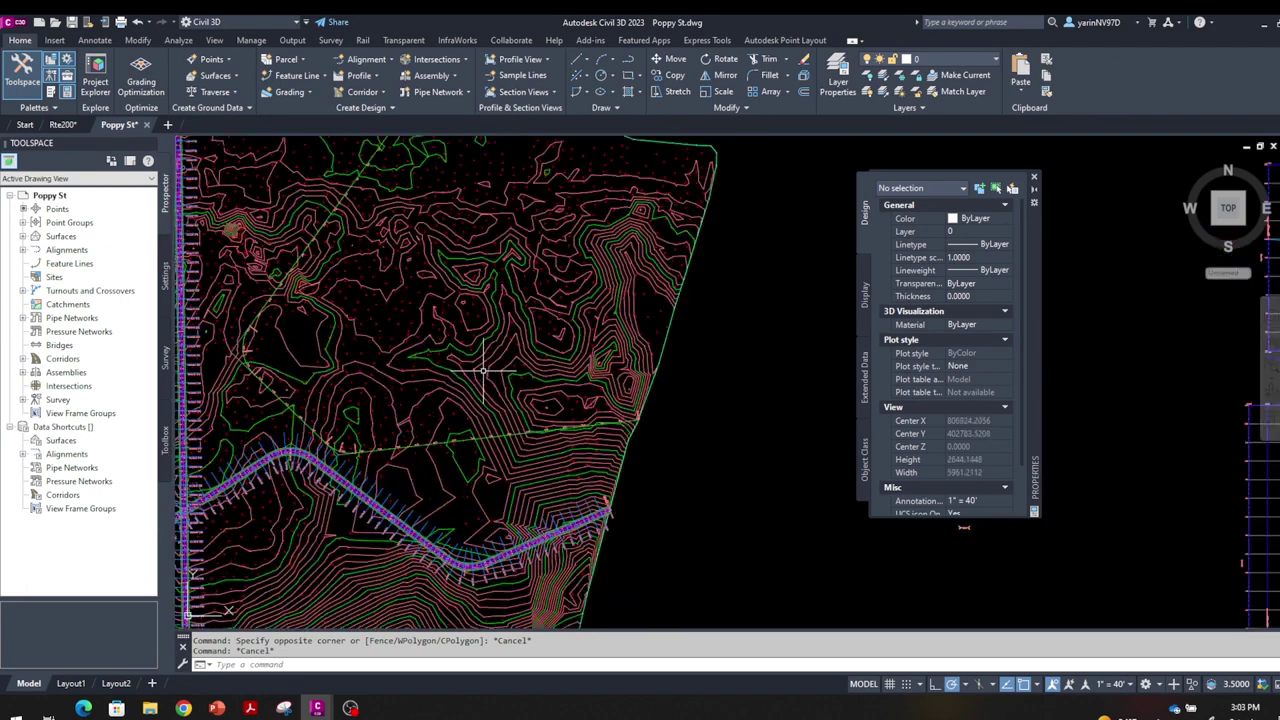
{"action": "left_click", "coordinate": [664, 343]}
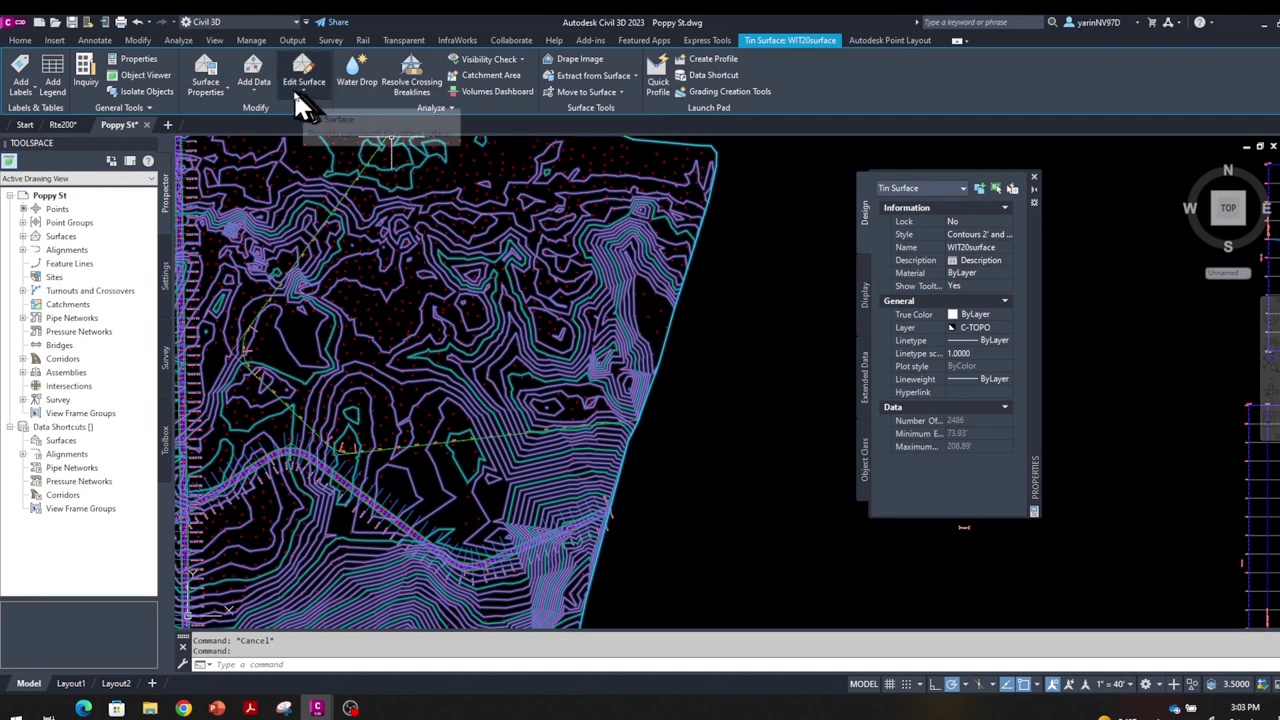
{"action": "left_click", "coordinate": [212, 92]}
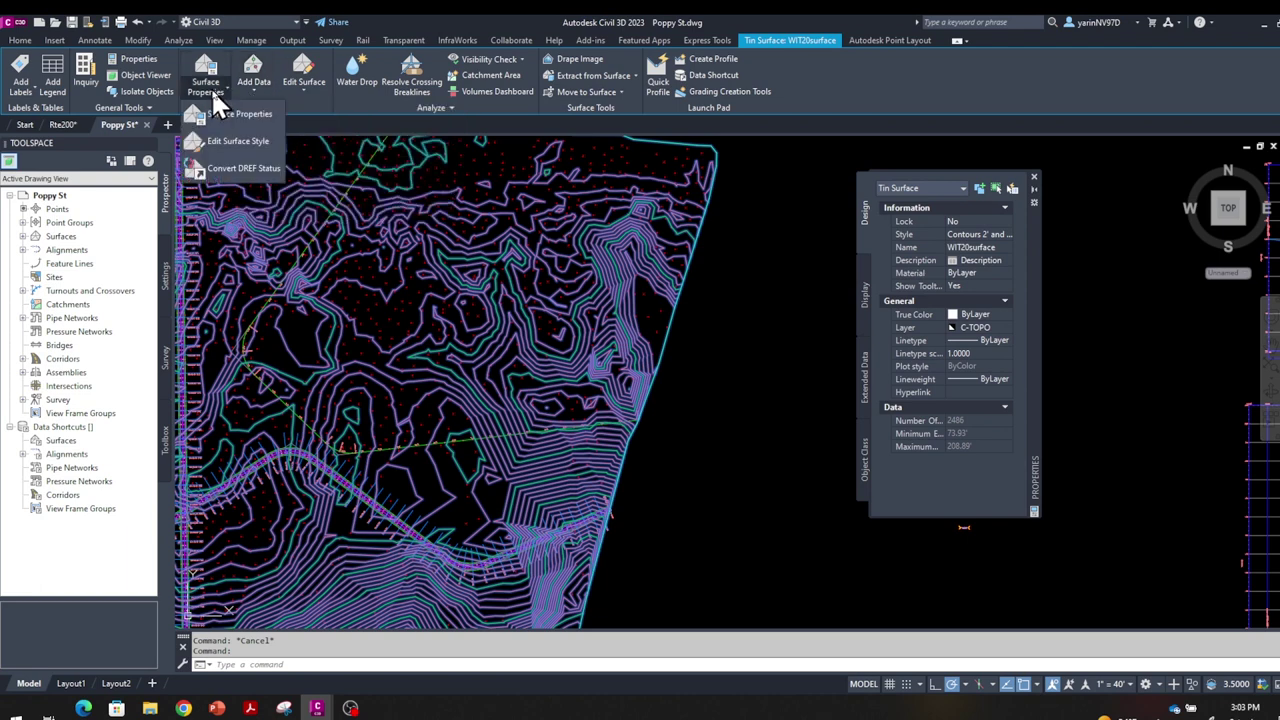
{"action": "left_click", "coordinate": [253, 145]}
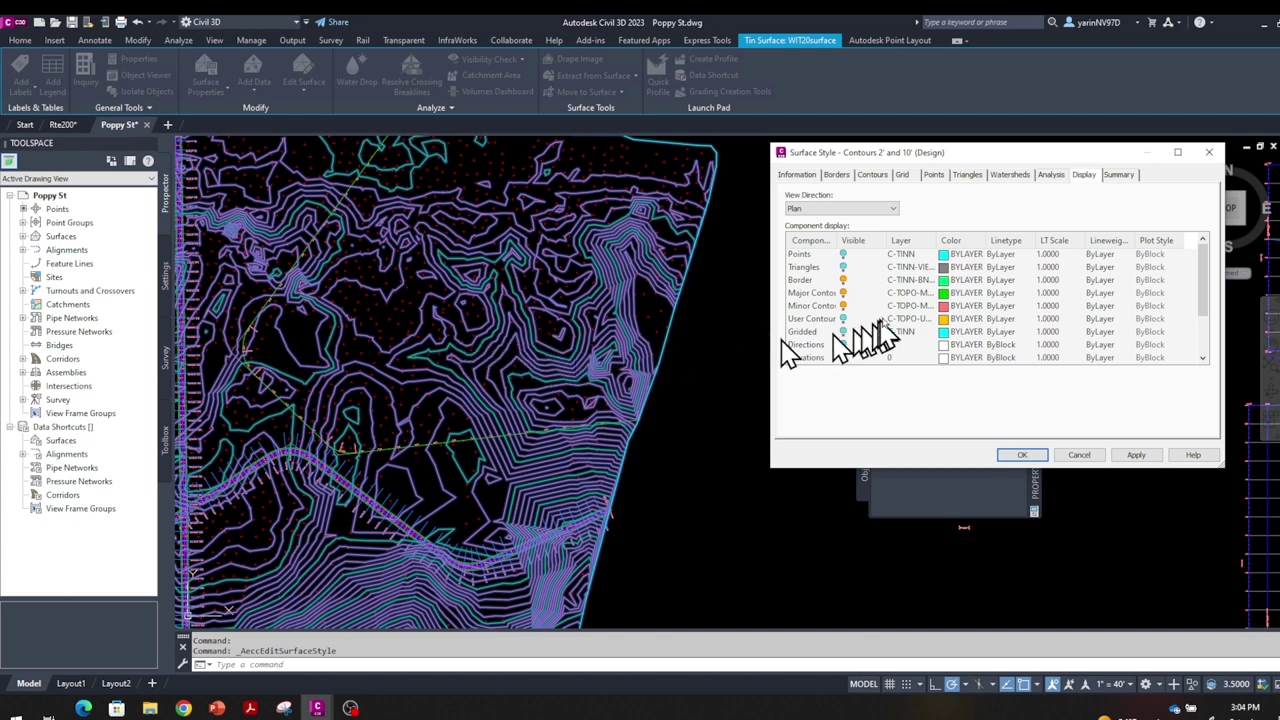
Step: Set the major contour color to magenta in the plan display of the surface style and apply it
{"action": "left_click", "coordinate": [945, 292]}
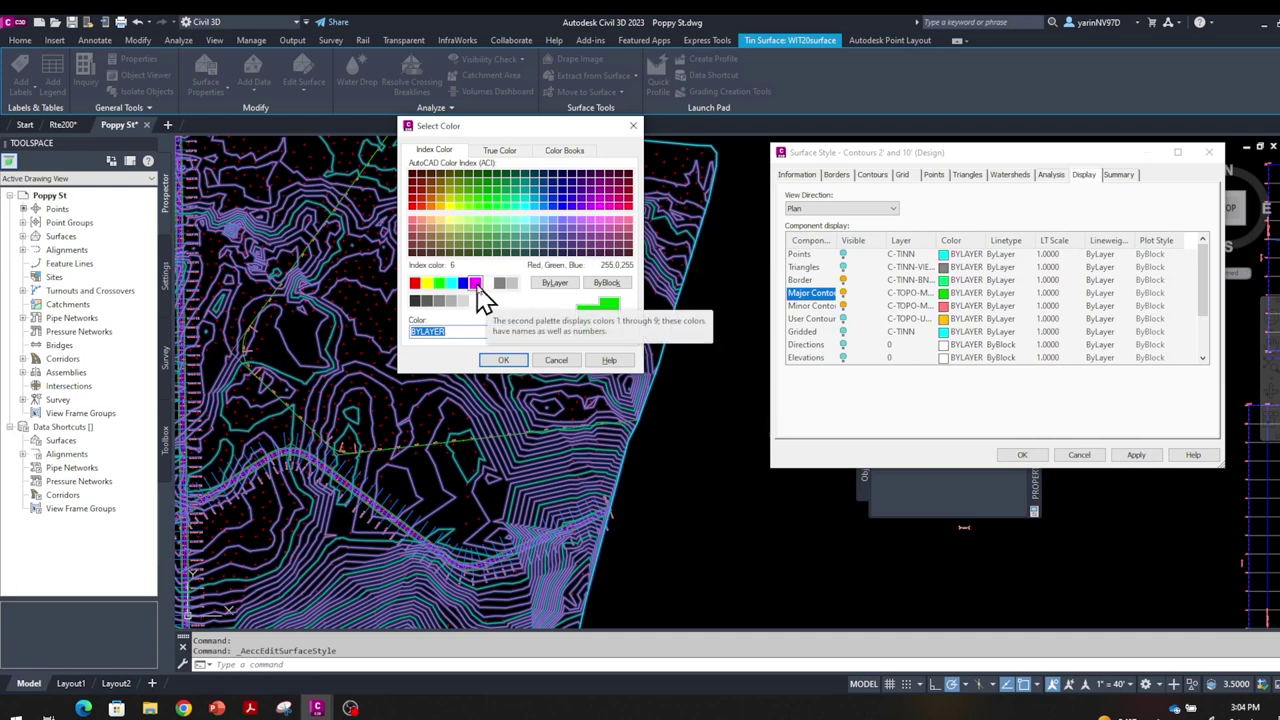
{"action": "left_click", "coordinate": [476, 285]}
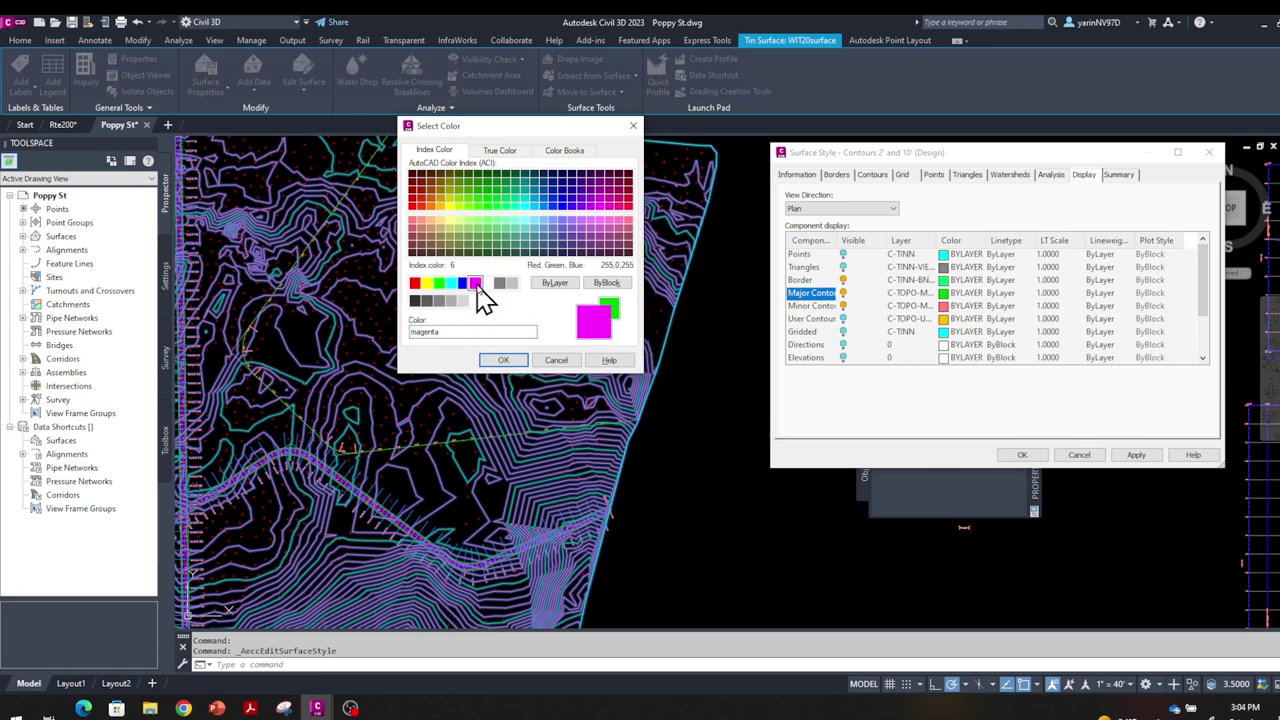
{"action": "left_click", "coordinate": [509, 362]}
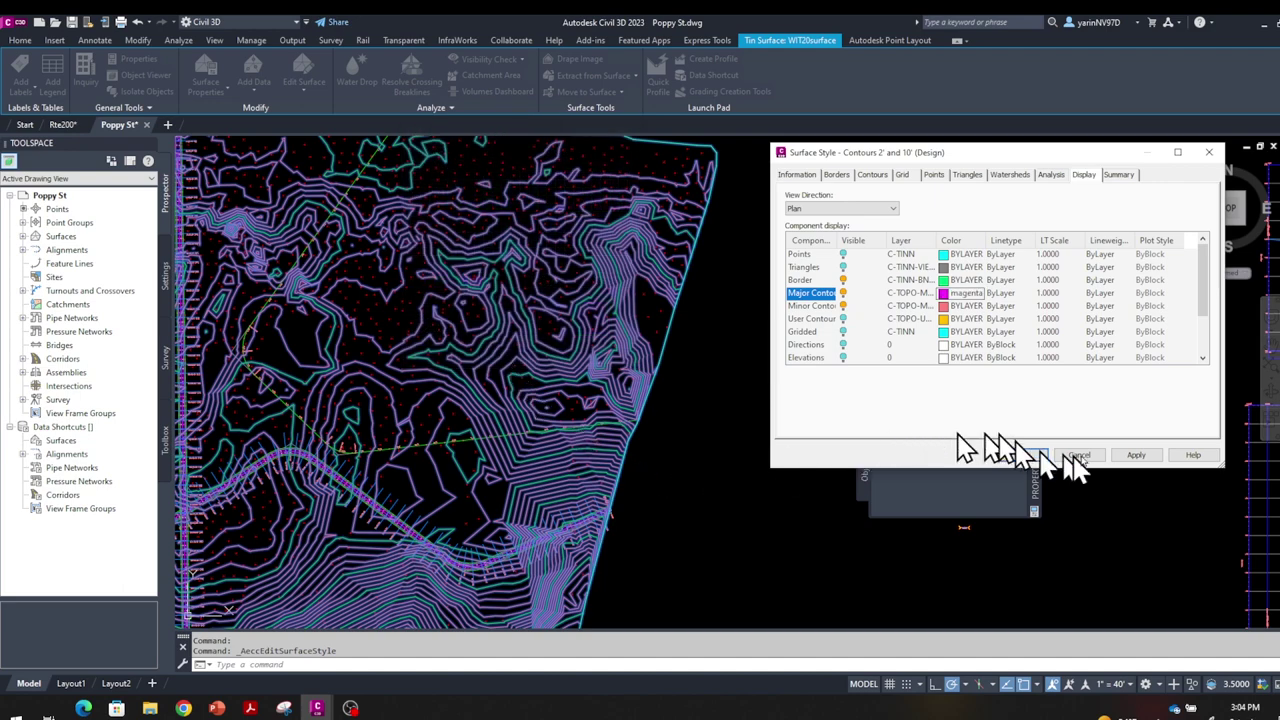
{"action": "left_click", "coordinate": [1130, 462]}
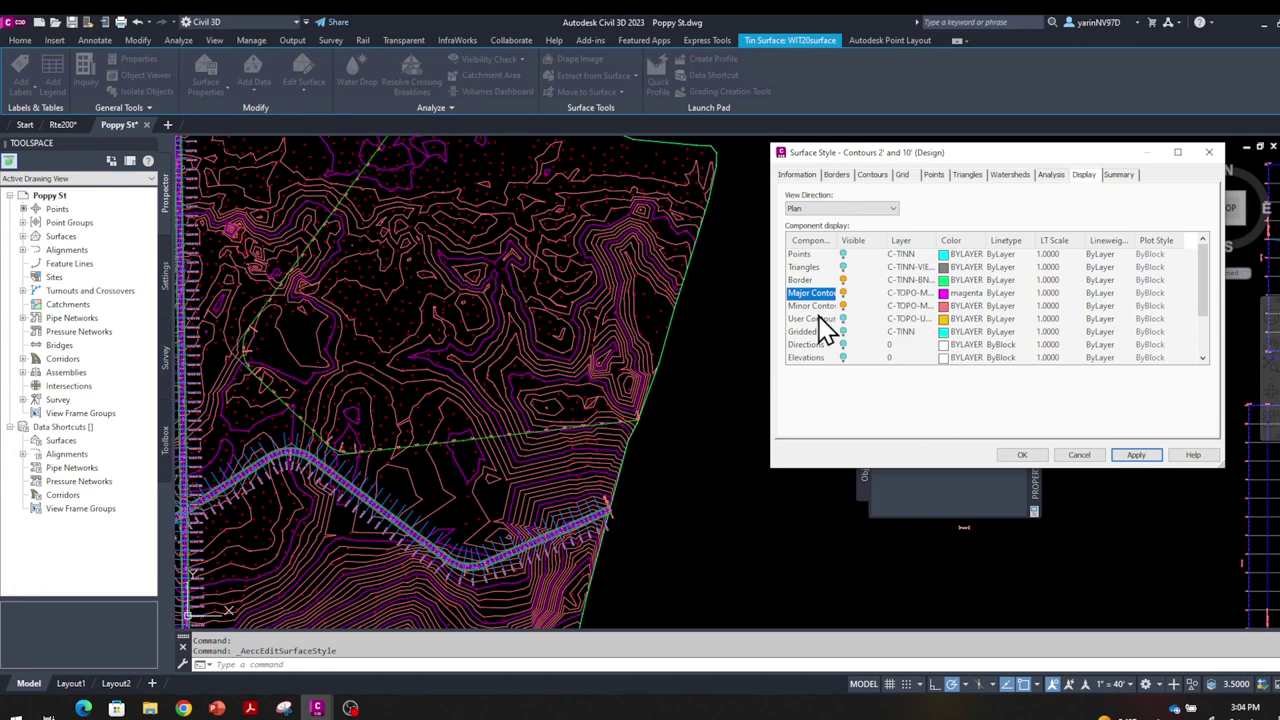
Step: Set the style's major contour color to gray 253, apply and accept the style, and clear the surface selection
{"action": "left_click", "coordinate": [964, 293]}
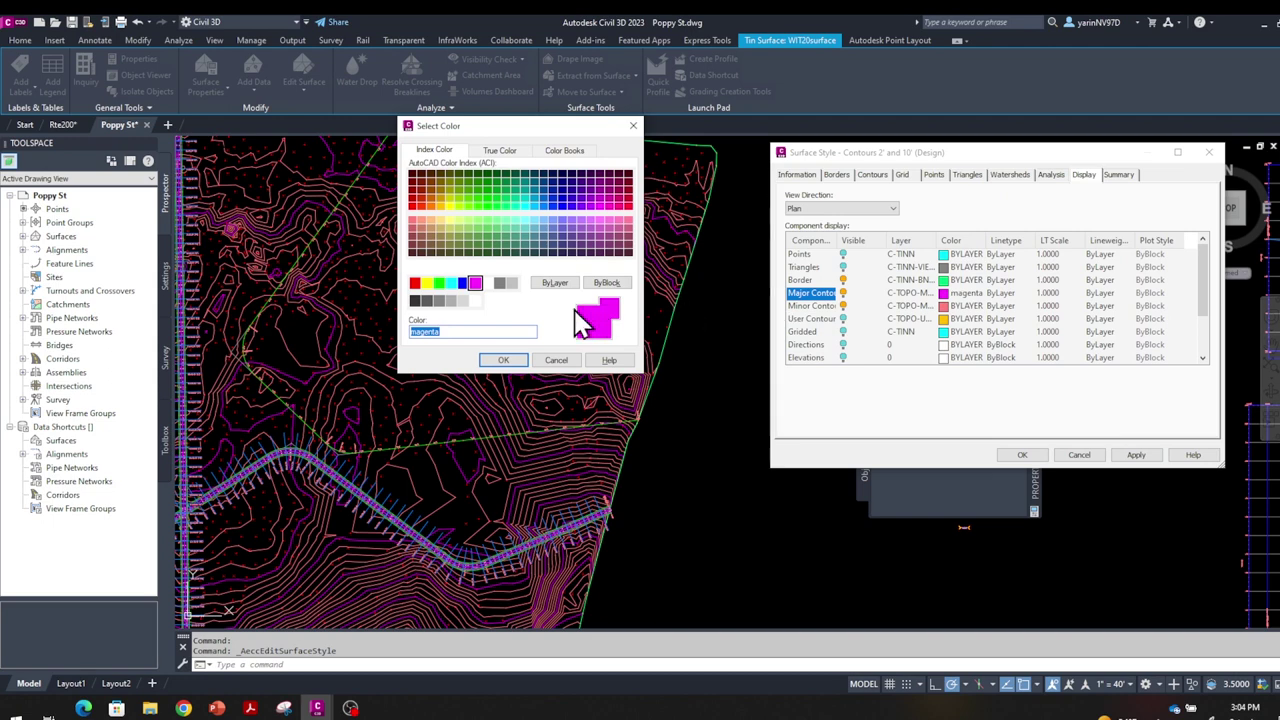
{"action": "left_click", "coordinate": [451, 302]}
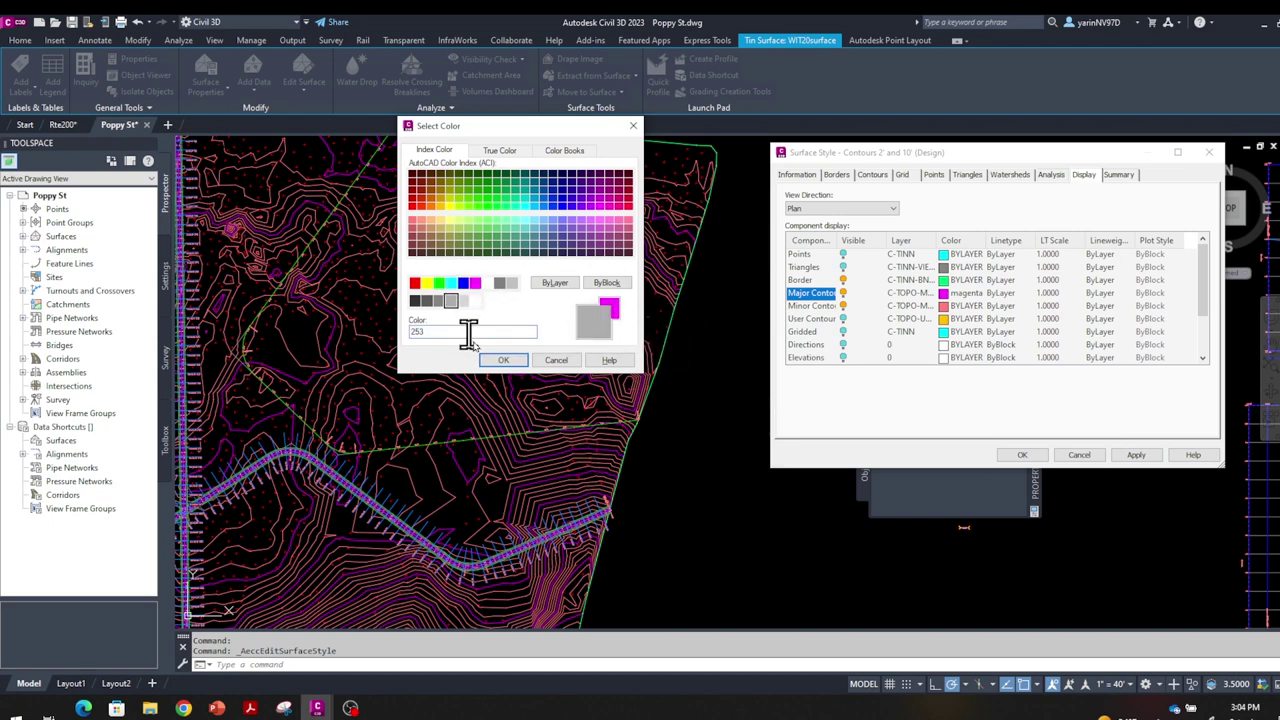
{"action": "left_click", "coordinate": [500, 362]}
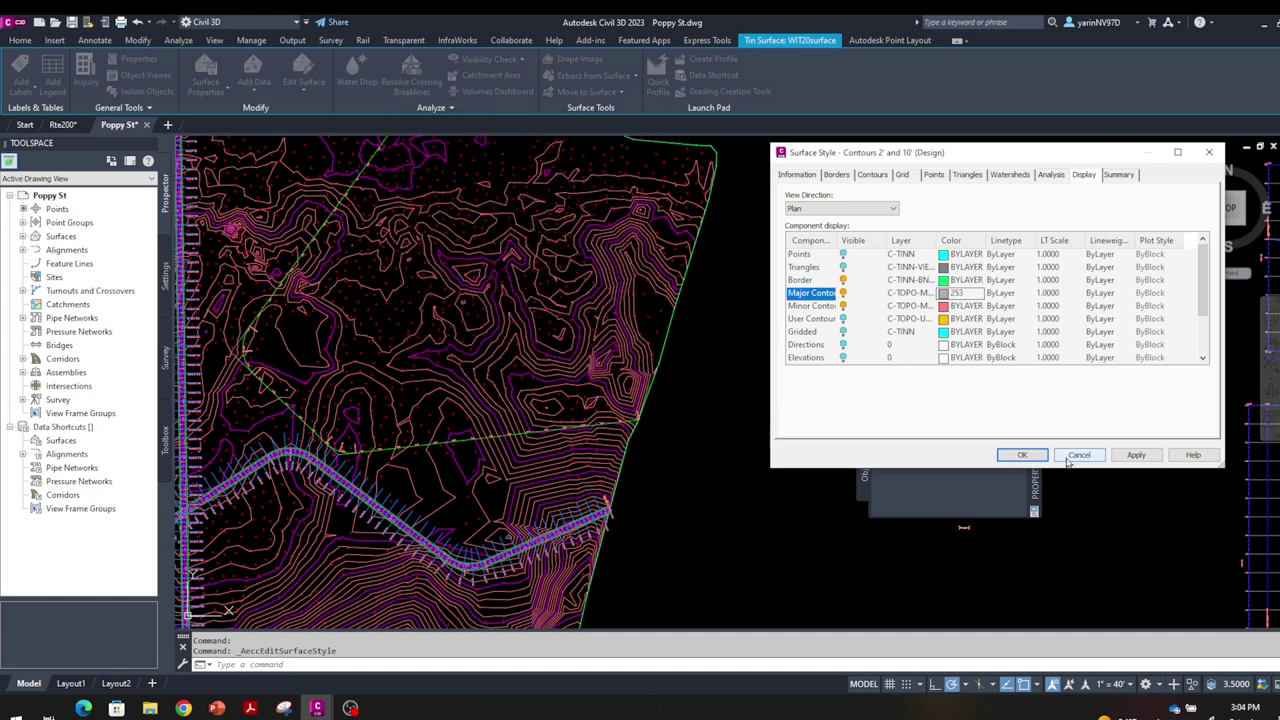
{"action": "left_click", "coordinate": [1137, 456]}
{"action": "left_click", "coordinate": [1012, 455]}
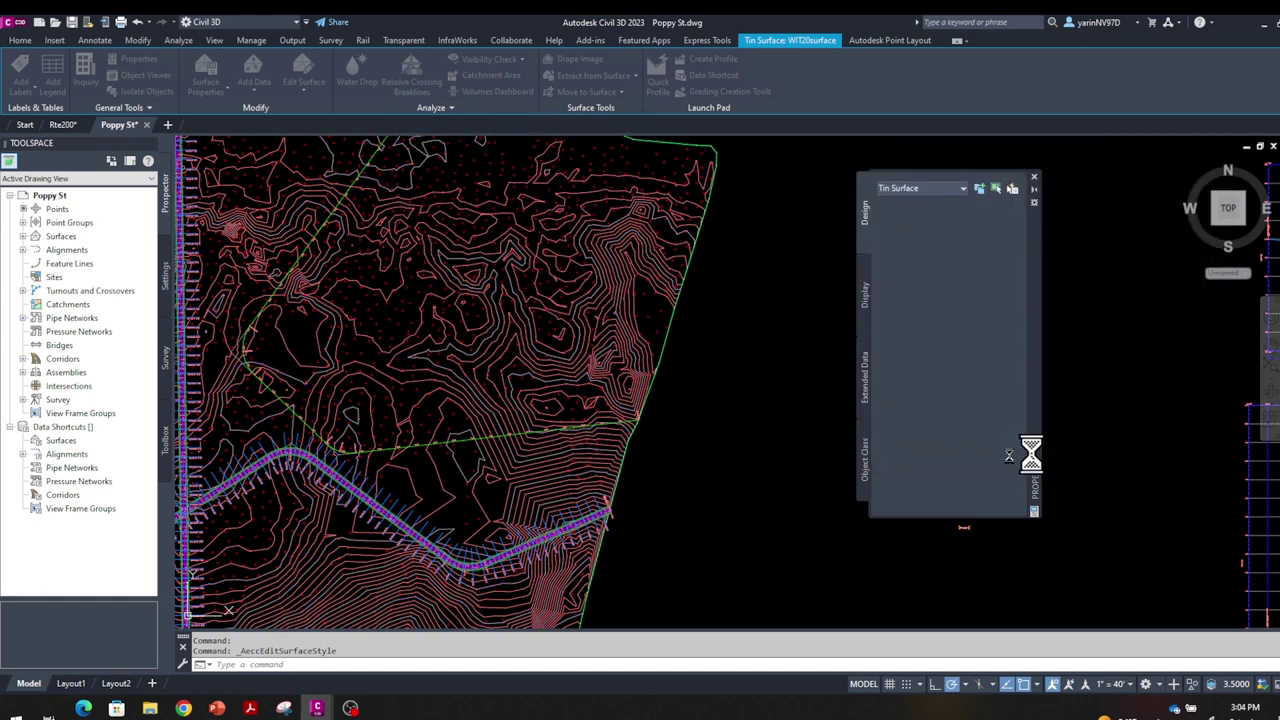
{"action": "left_click", "coordinate": [792, 474]}
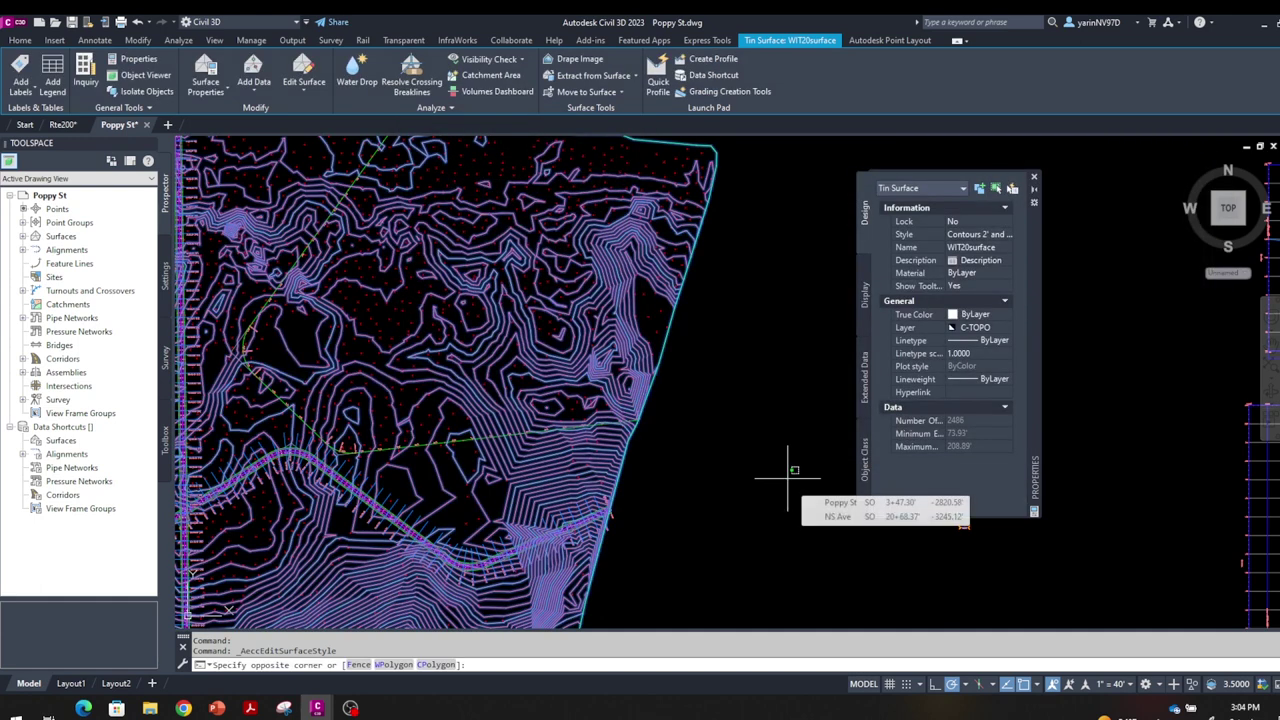
{"action": "key", "text": "Escape"}
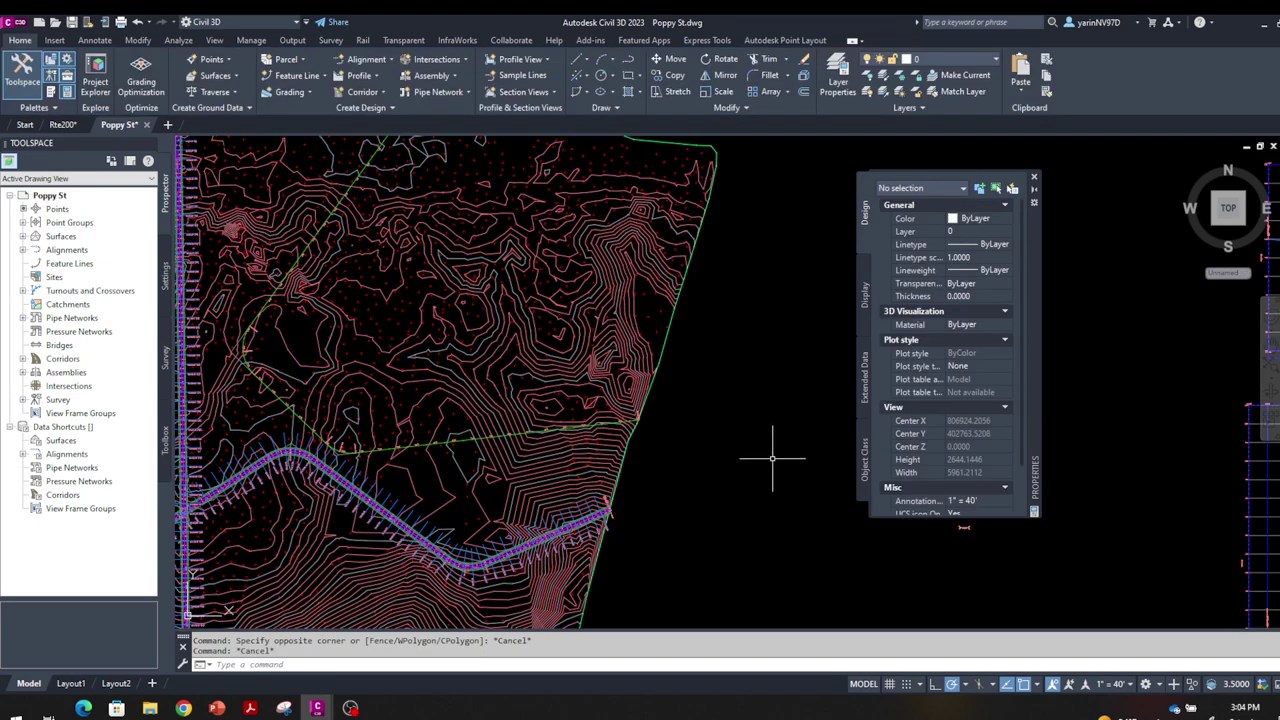
{"action": "scroll", "coordinate": [772, 459], "scroll_direction": "down", "scroll_amount": 3}
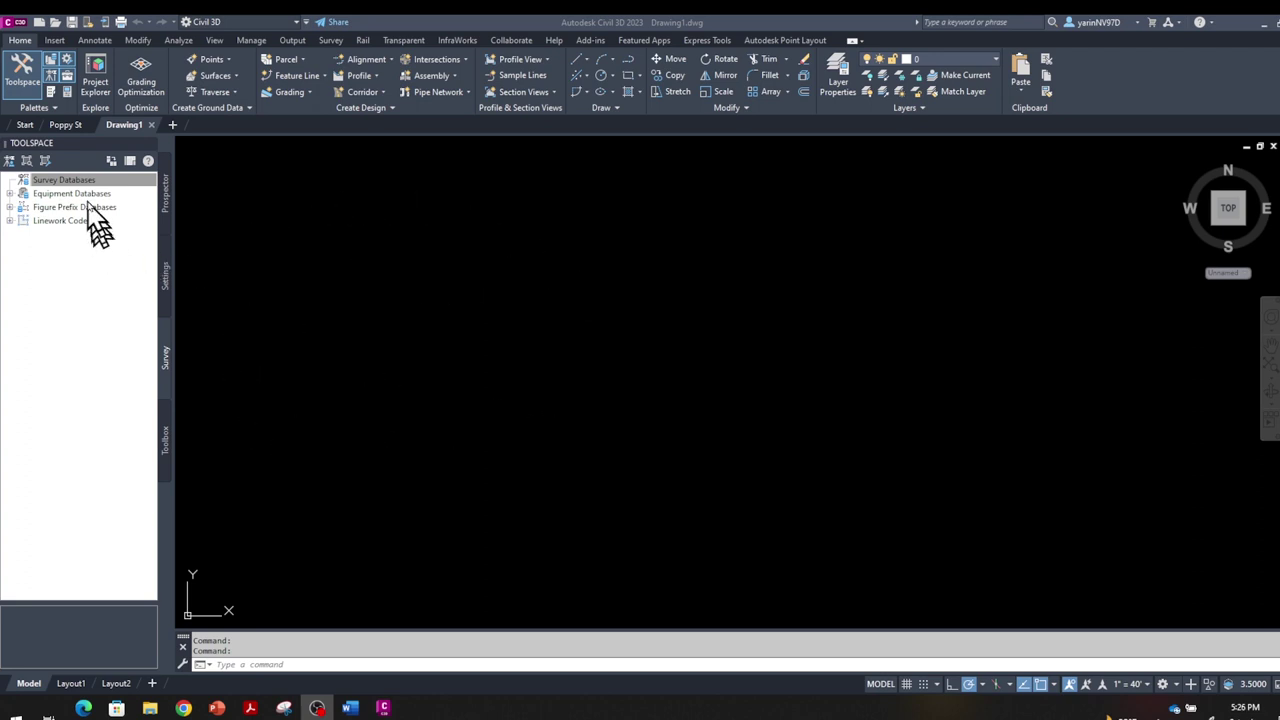
Step: Show the survey data in the Toolspace and set the survey working folder to WIT > CAD 3 D > Youtube
{"action": "left_click", "coordinate": [35, 85]}
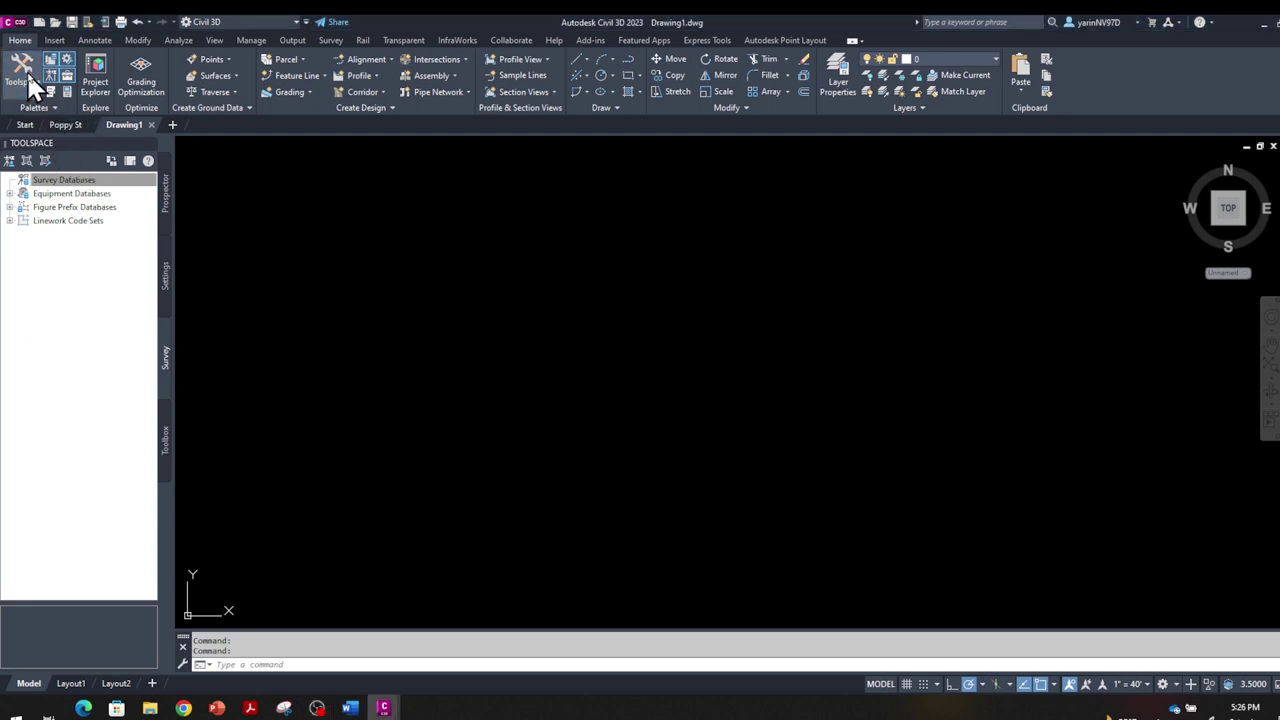
{"action": "left_click", "coordinate": [27, 75]}
{"action": "left_click", "coordinate": [27, 75]}
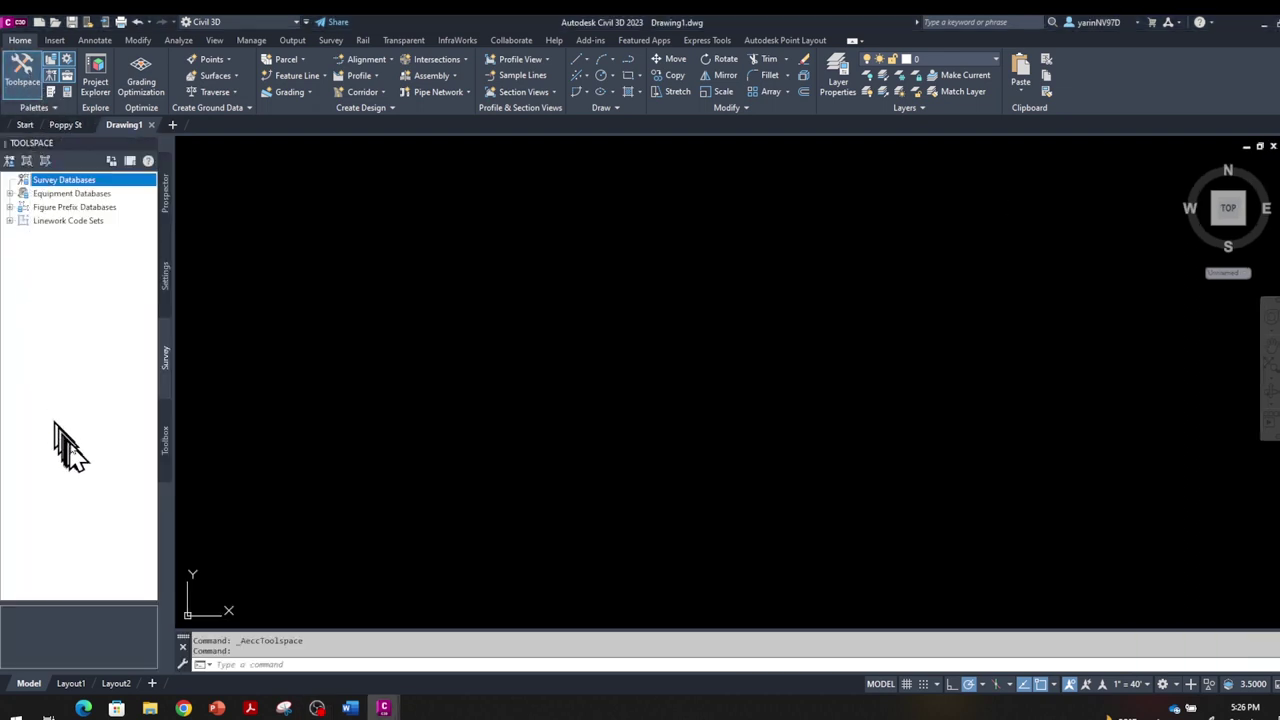
{"action": "left_click", "coordinate": [168, 366]}
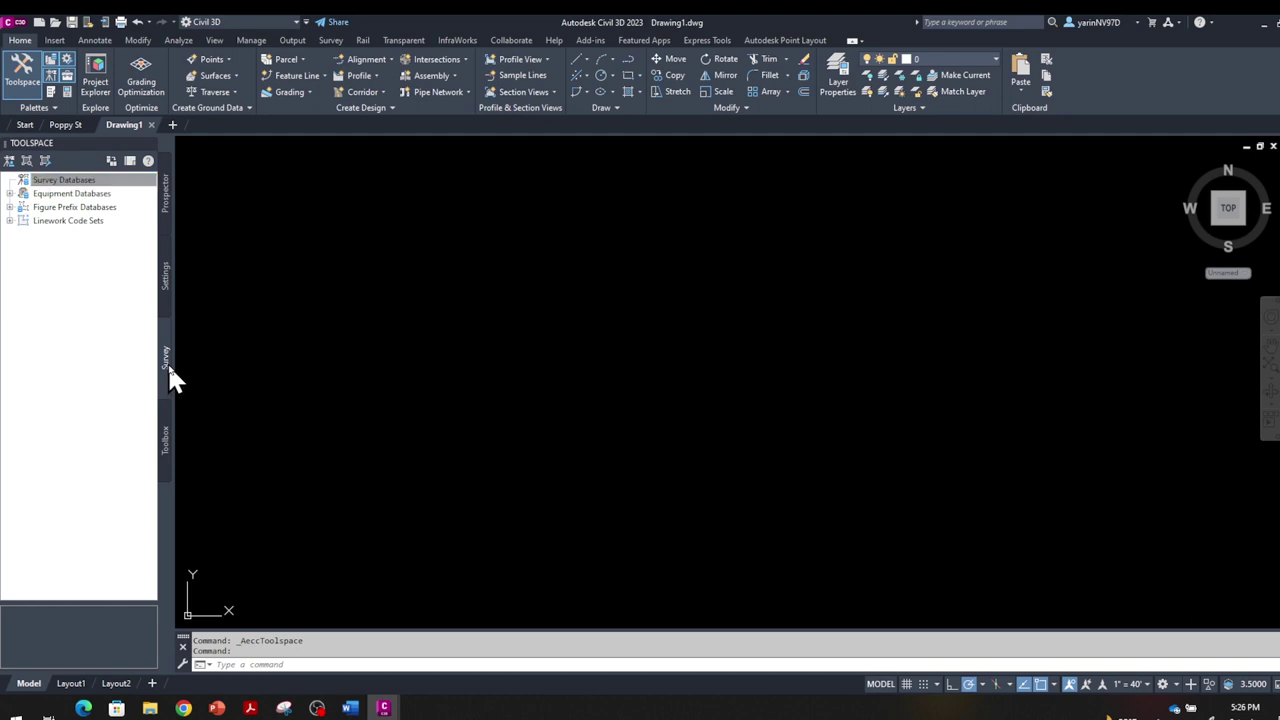
{"action": "right_click", "coordinate": [73, 183]}
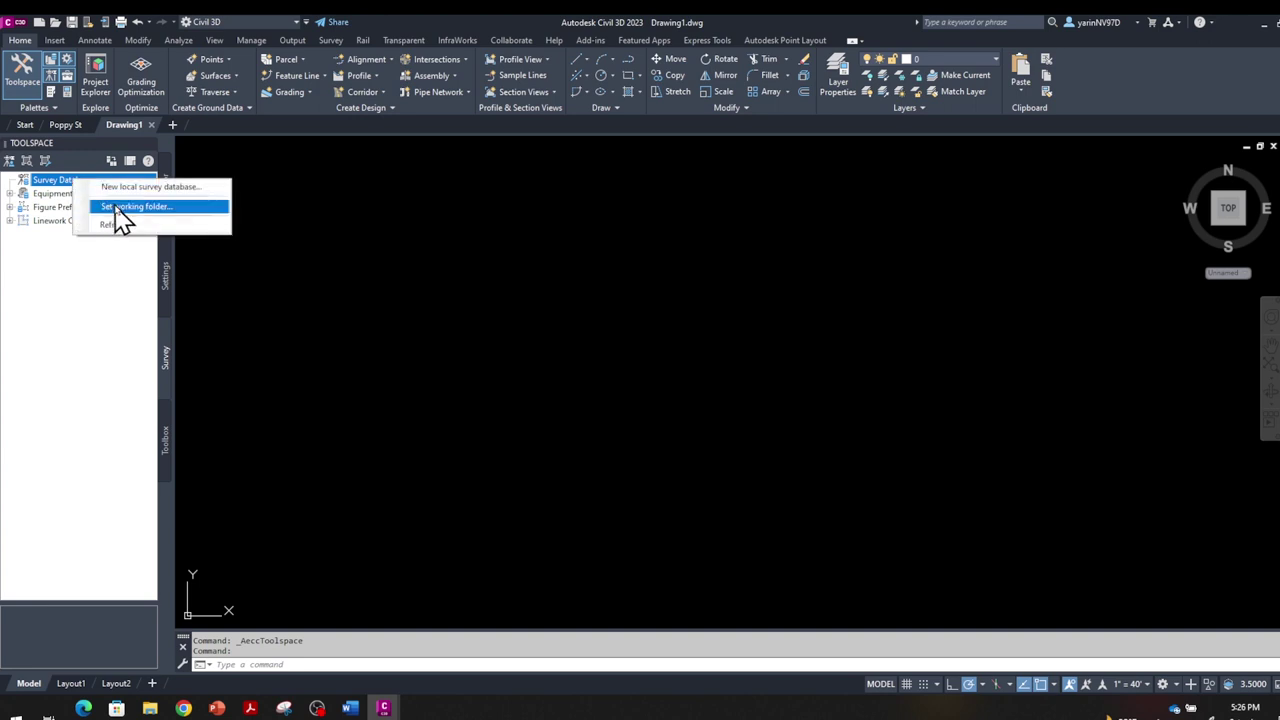
{"action": "left_click", "coordinate": [117, 207]}
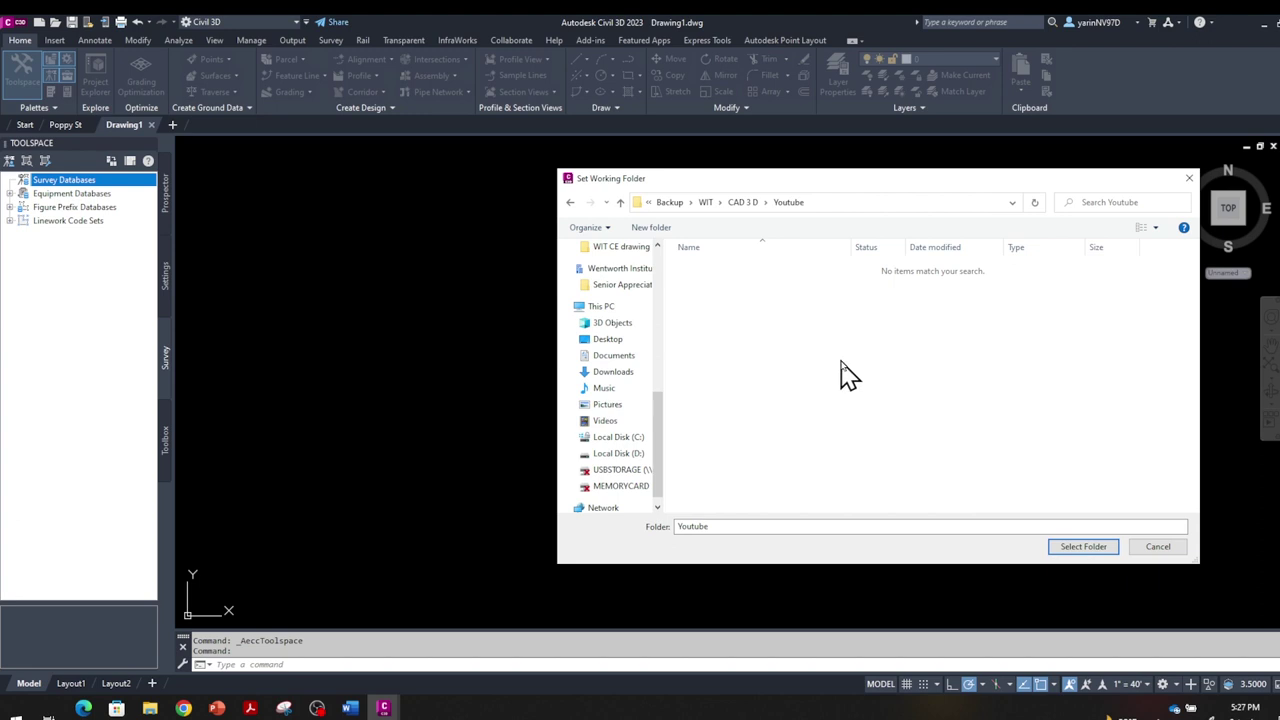
{"action": "left_click", "coordinate": [1078, 550]}
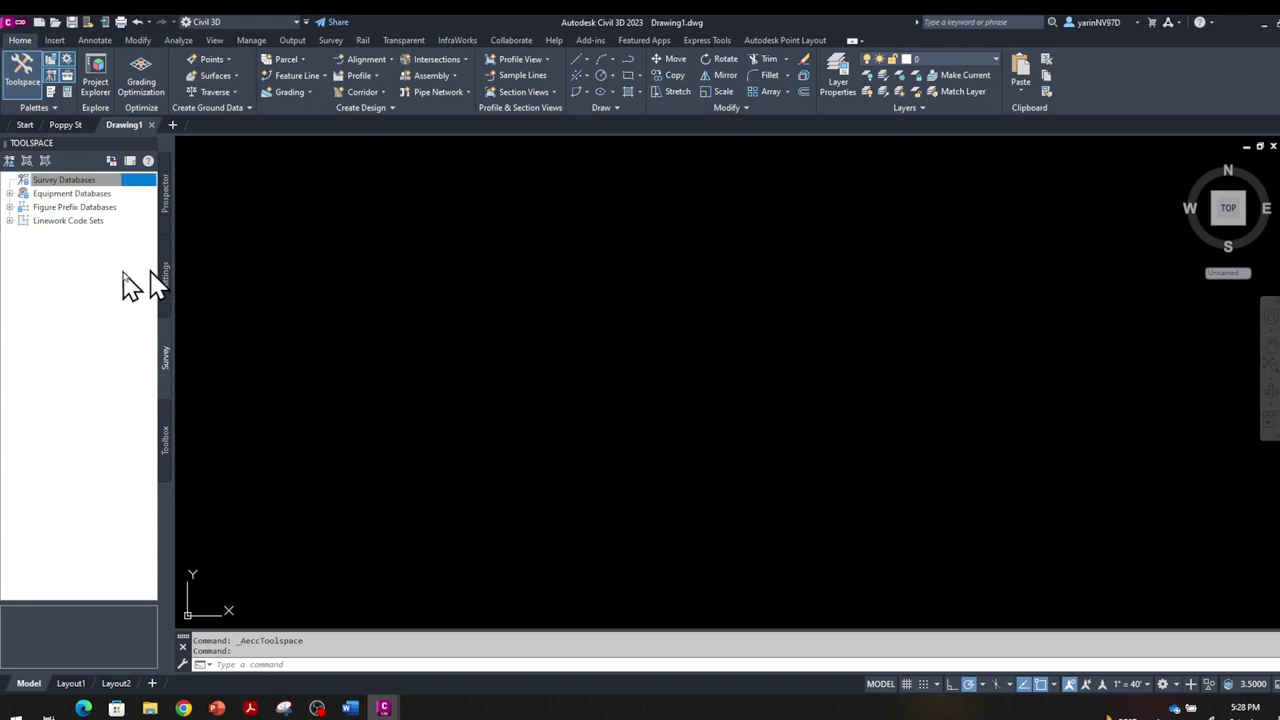
Step: Create a new local survey database named Poppy
{"action": "right_click", "coordinate": [58, 184]}
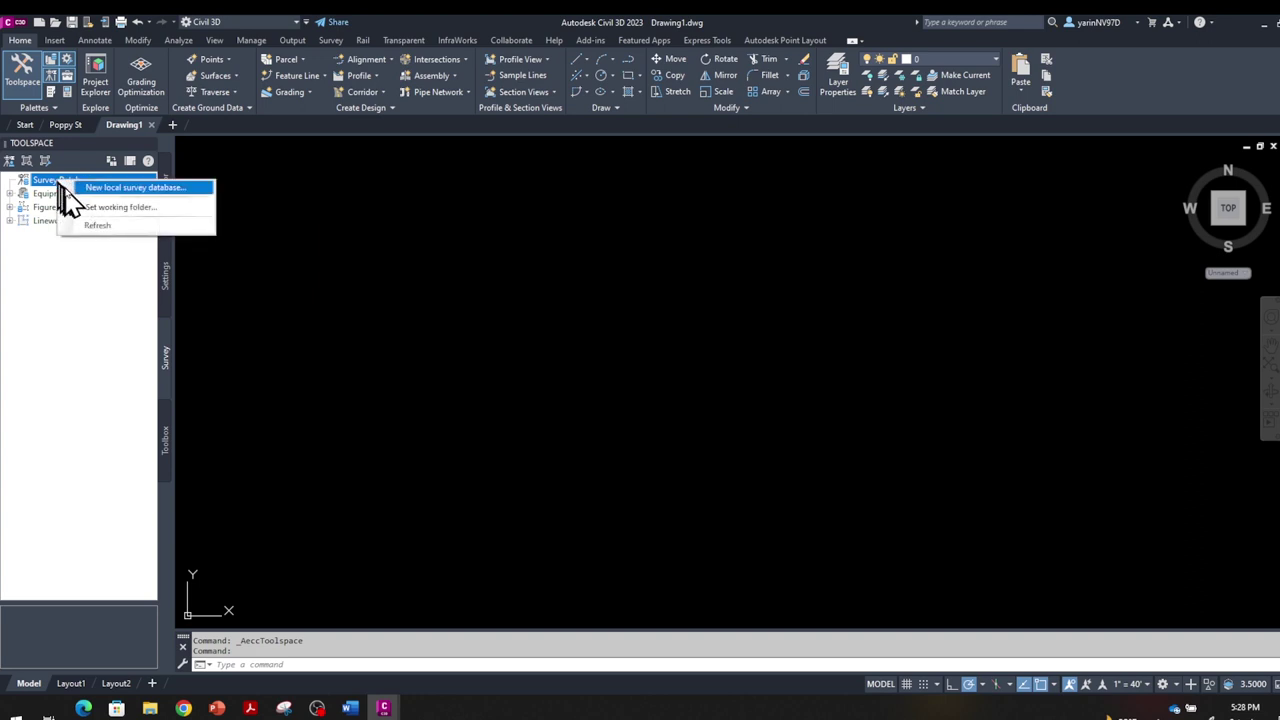
{"action": "left_click", "coordinate": [95, 189]}
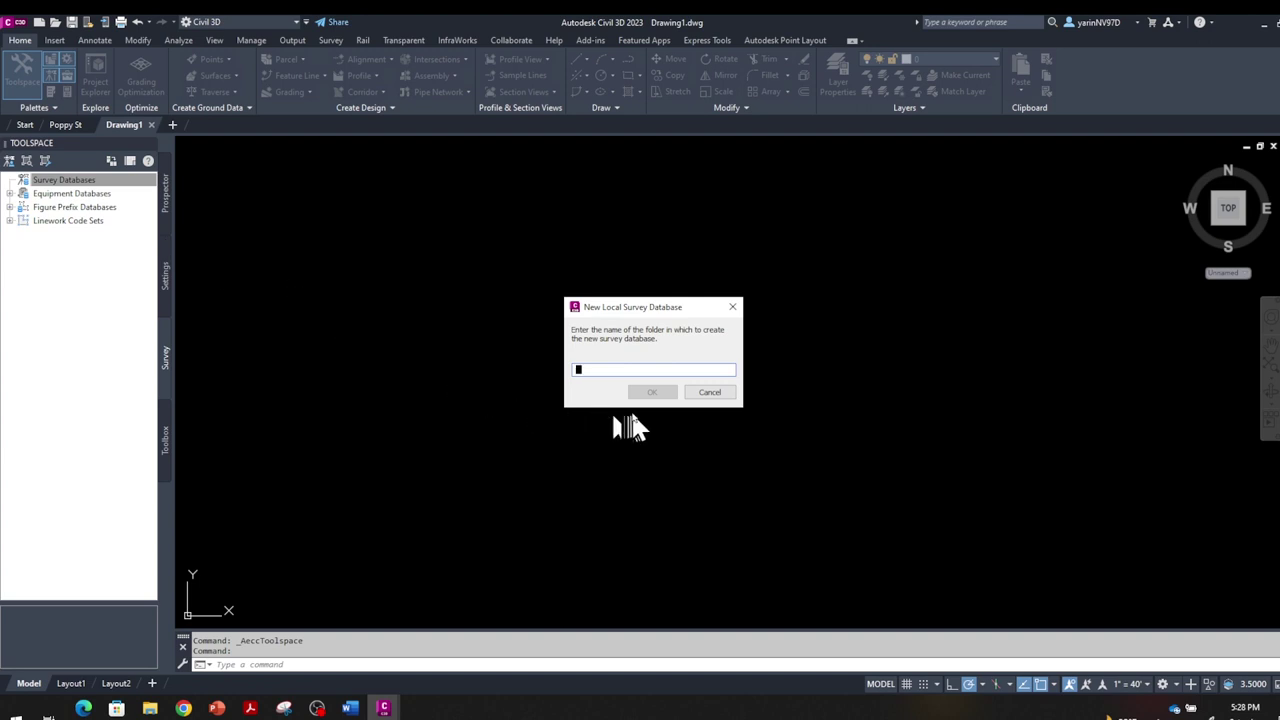
{"action": "left_click", "coordinate": [621, 369]}
{"action": "left_click", "coordinate": [646, 393]}
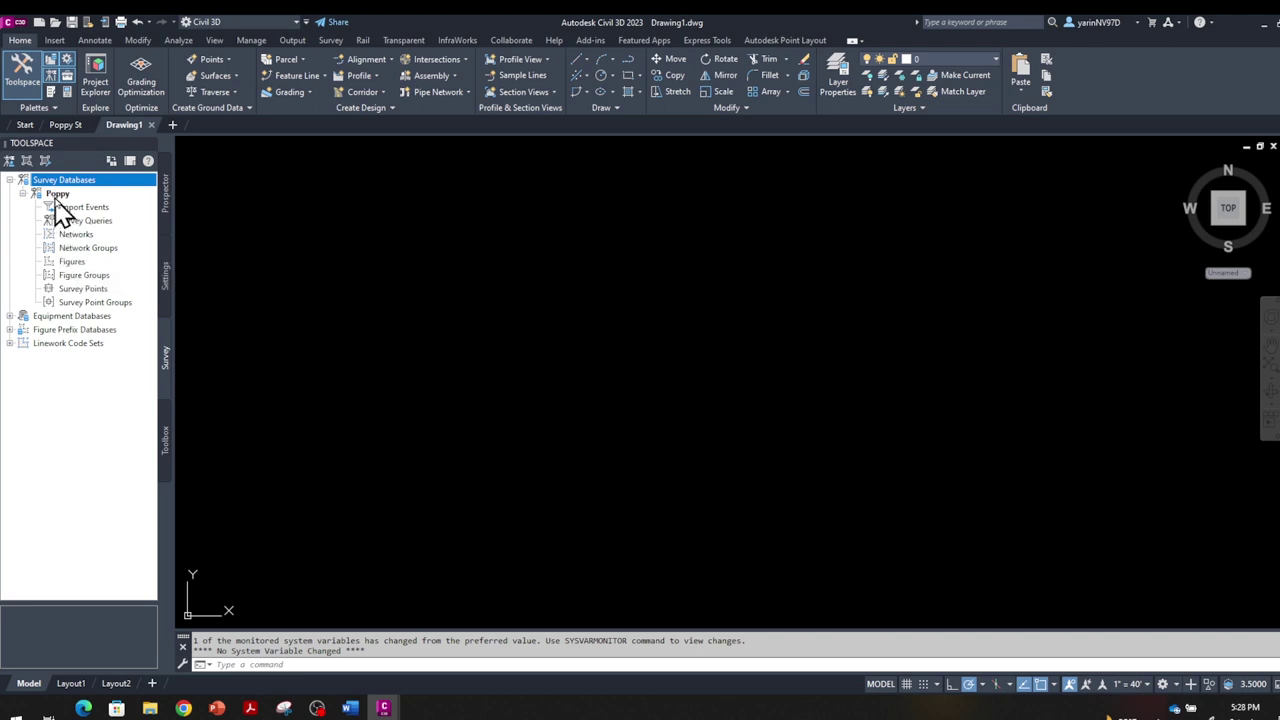
Step: Check the Poppy survey database from the Poppy St drawing, and start a new blank drawing
{"action": "left_click", "coordinate": [64, 124]}
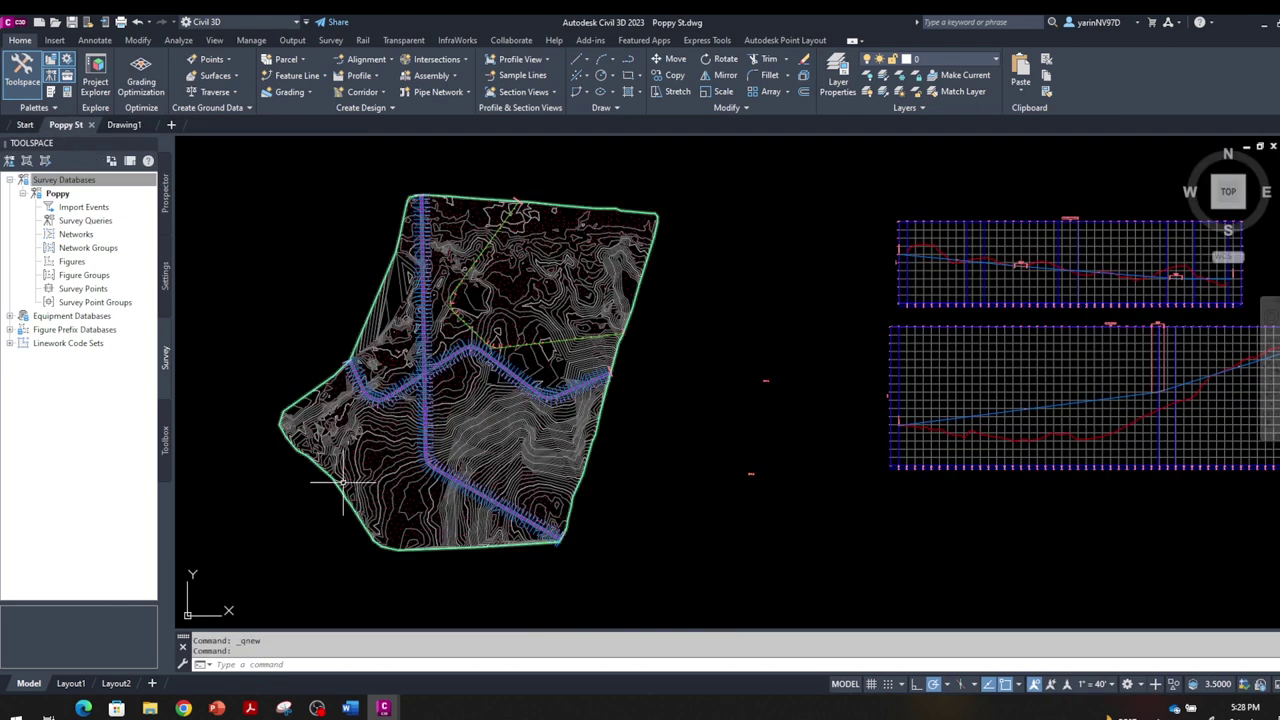
{"action": "left_click", "coordinate": [167, 365]}
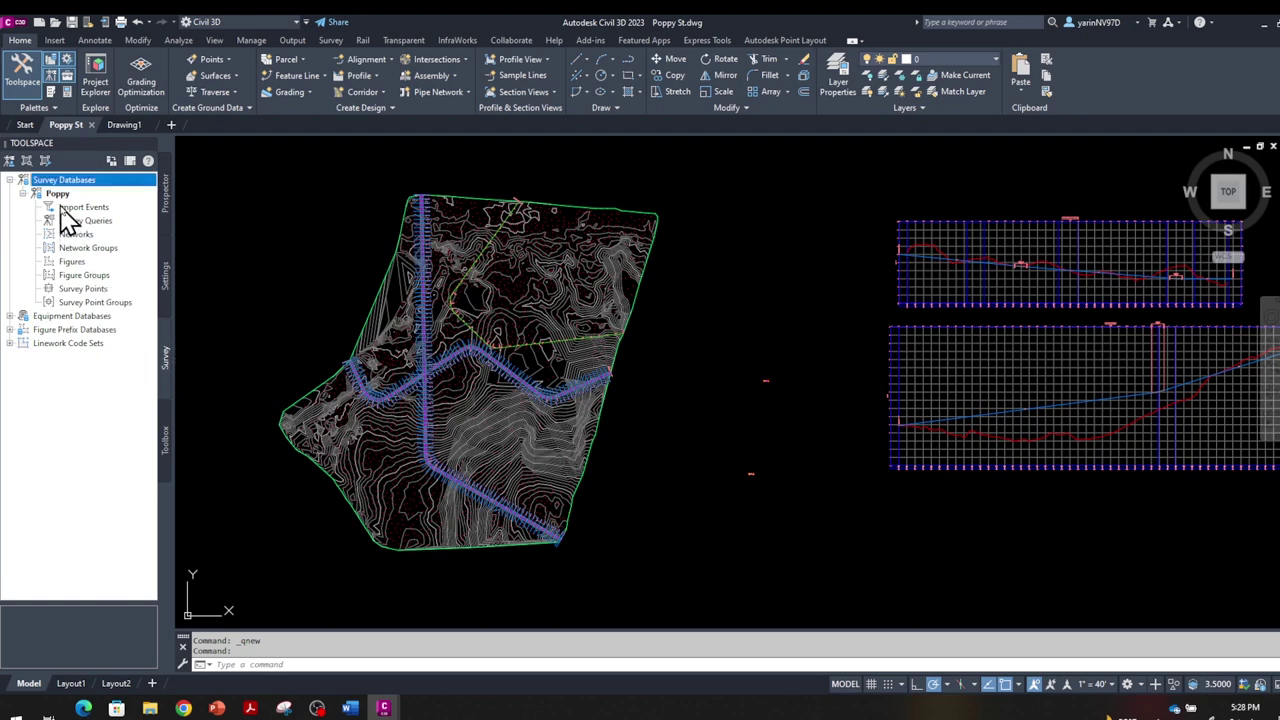
{"action": "left_click", "coordinate": [171, 125]}
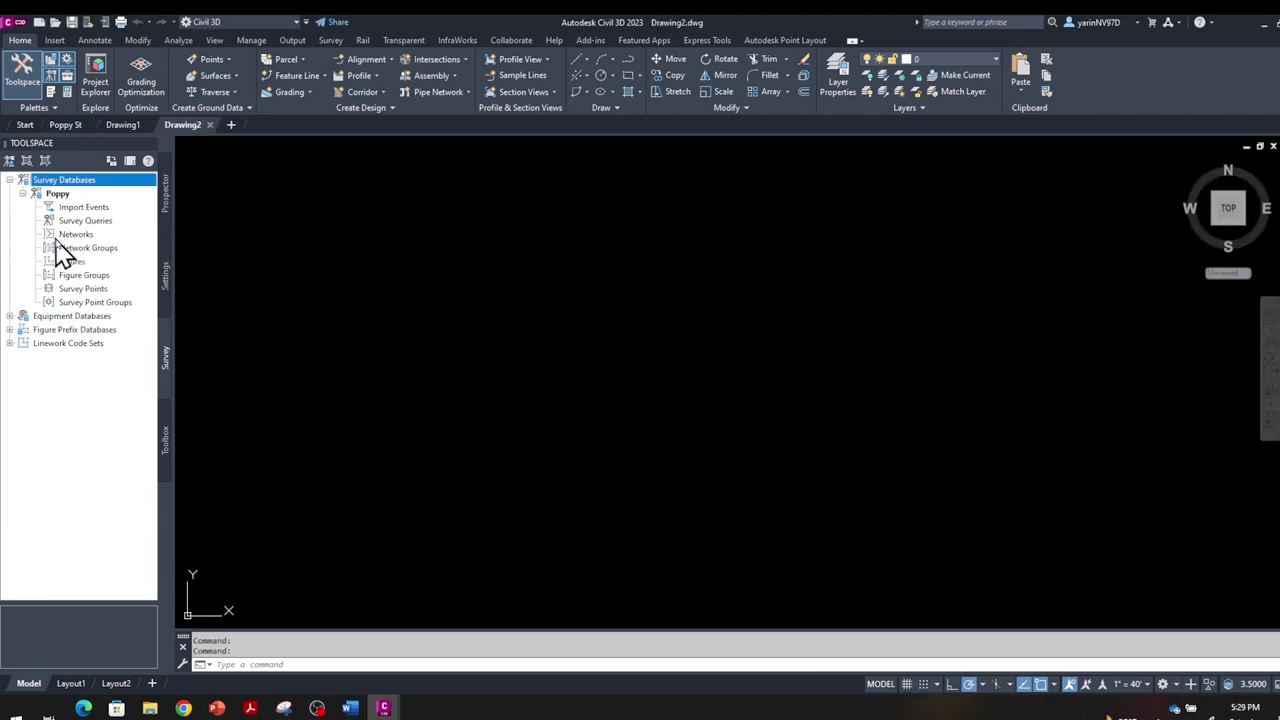
Step: Switch to File Explorer, examine the Poppy database folder inside the Youtube folder, and minimize the window
{"action": "mouse_move", "coordinate": [57, 201]}
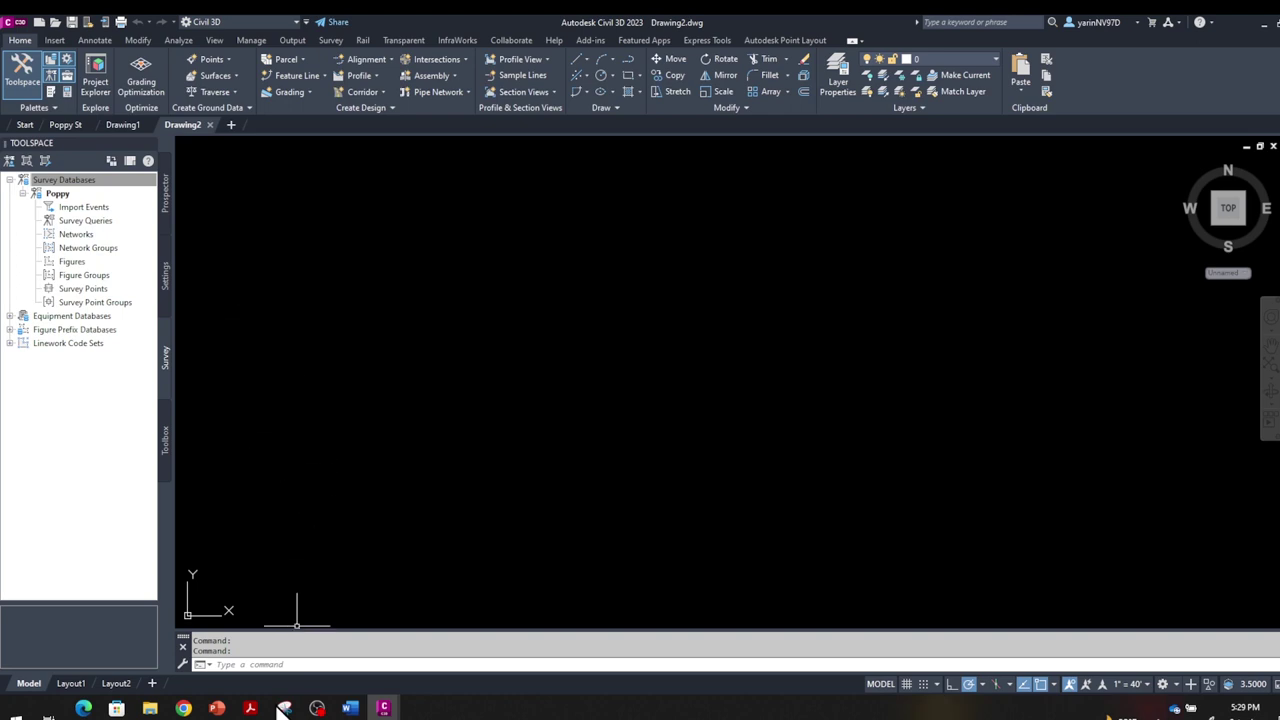
{"action": "mouse_move", "coordinate": [148, 710]}
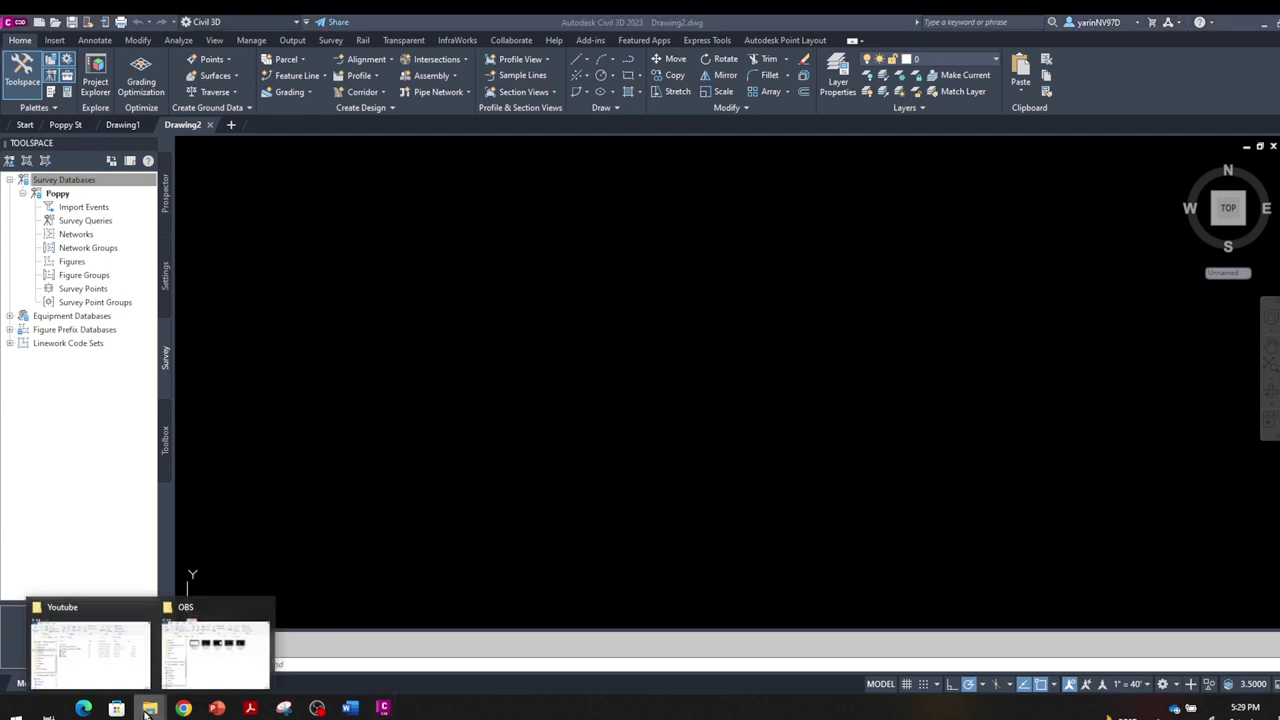
{"action": "left_click", "coordinate": [138, 687]}
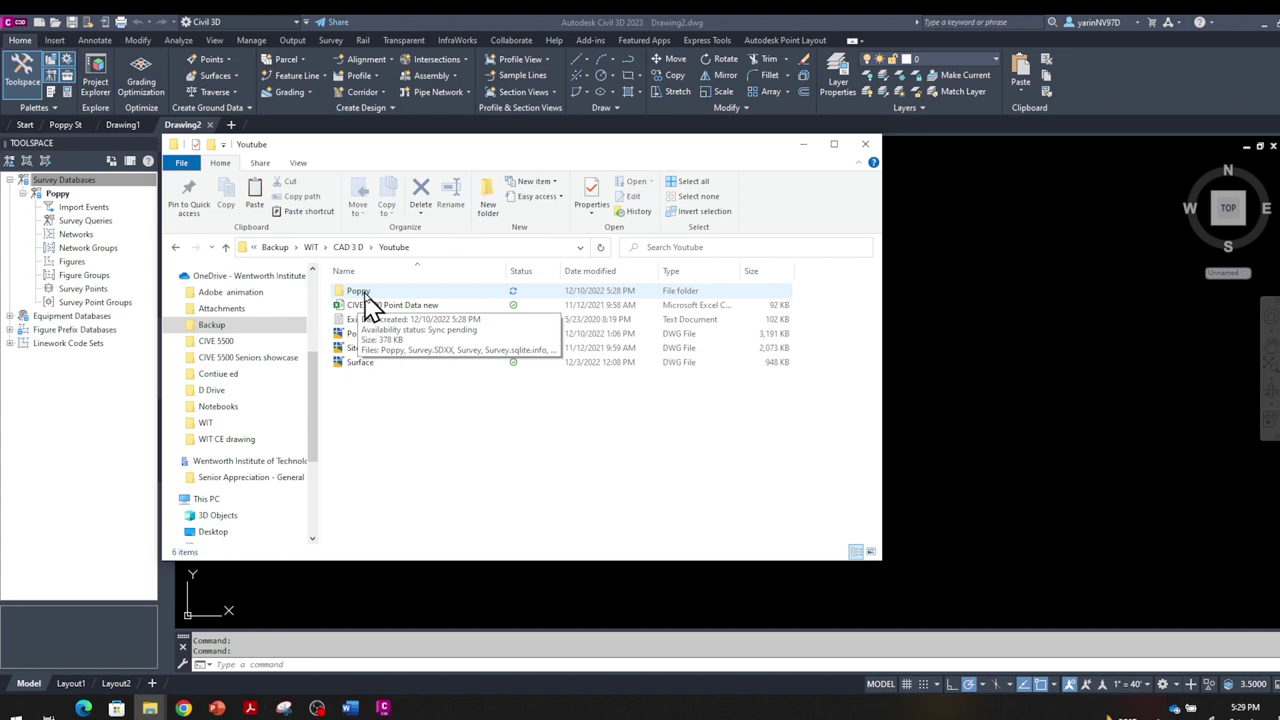
{"action": "left_click", "coordinate": [803, 144]}
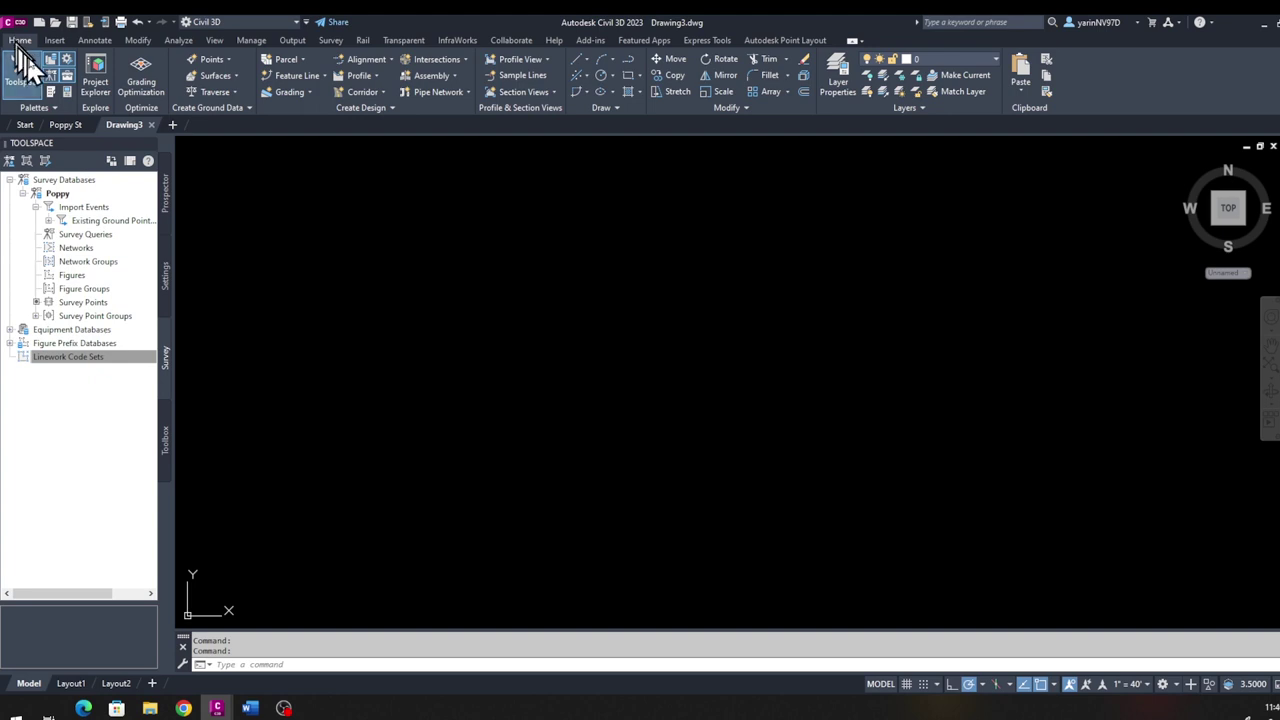
Step: Start importing survey data into the new drawing, using the existing Poppy survey database
{"action": "left_click", "coordinate": [151, 124]}
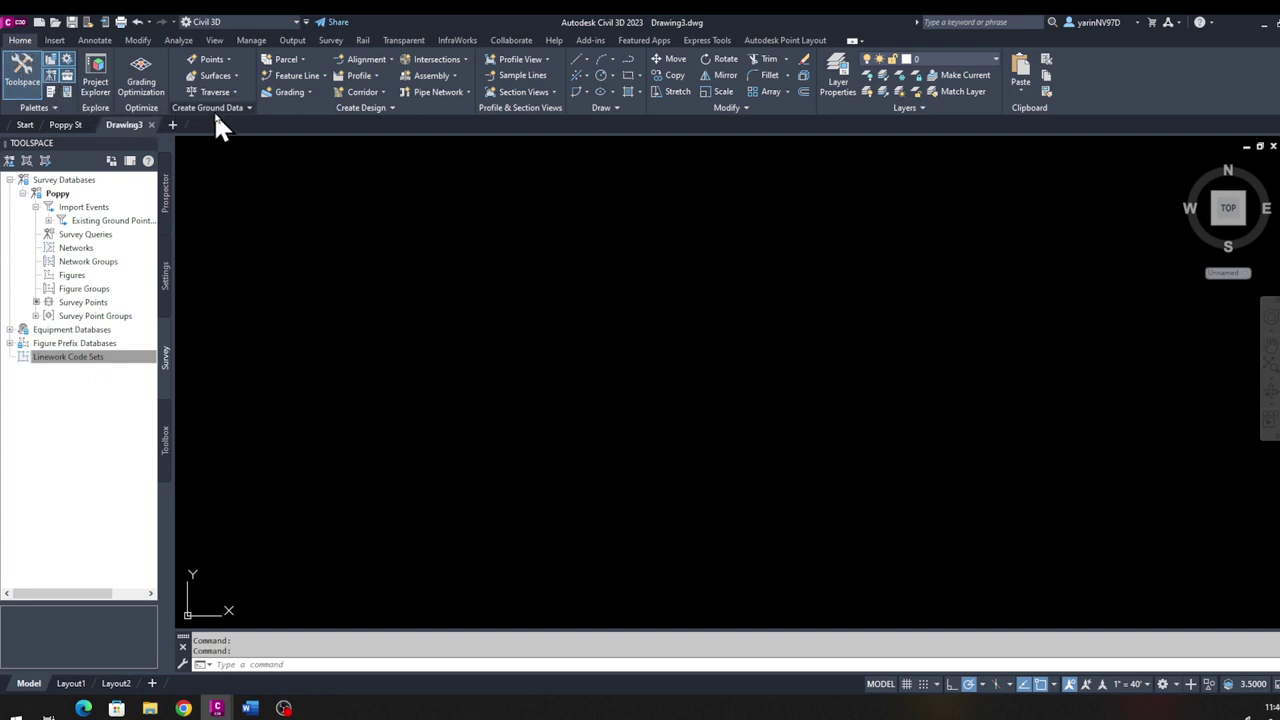
{"action": "left_click", "coordinate": [248, 107]}
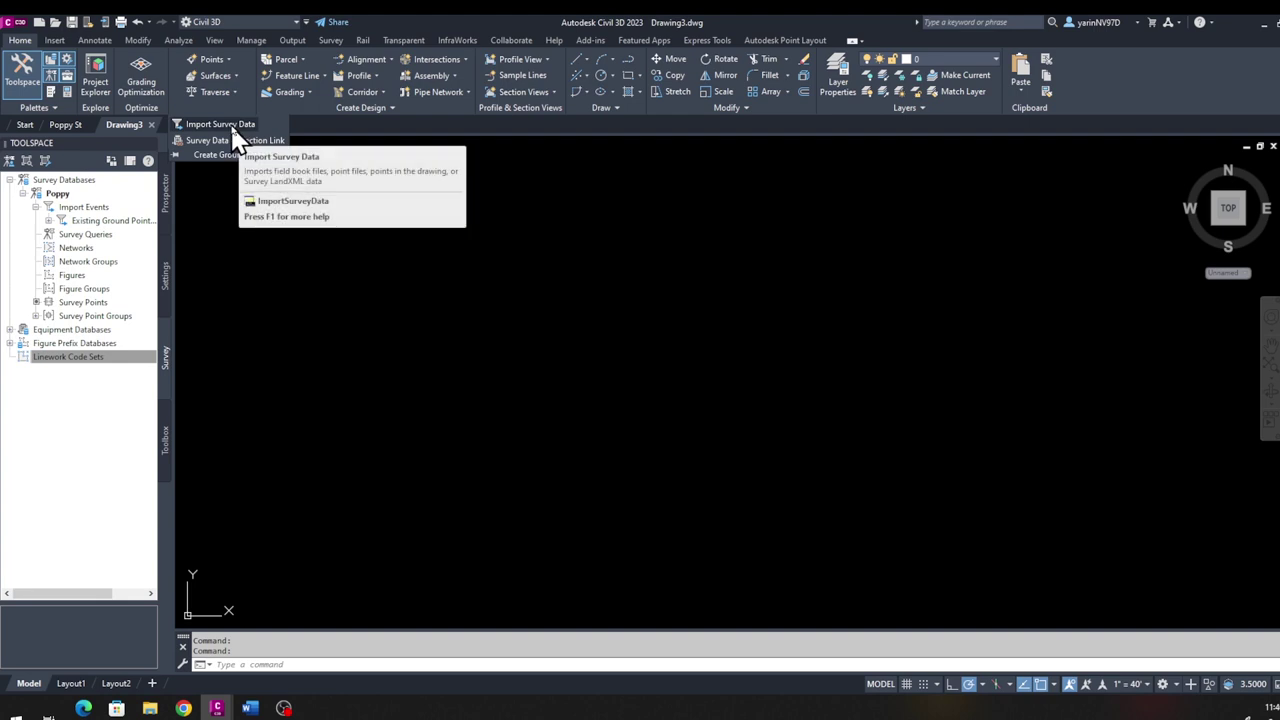
{"action": "left_click", "coordinate": [231, 127]}
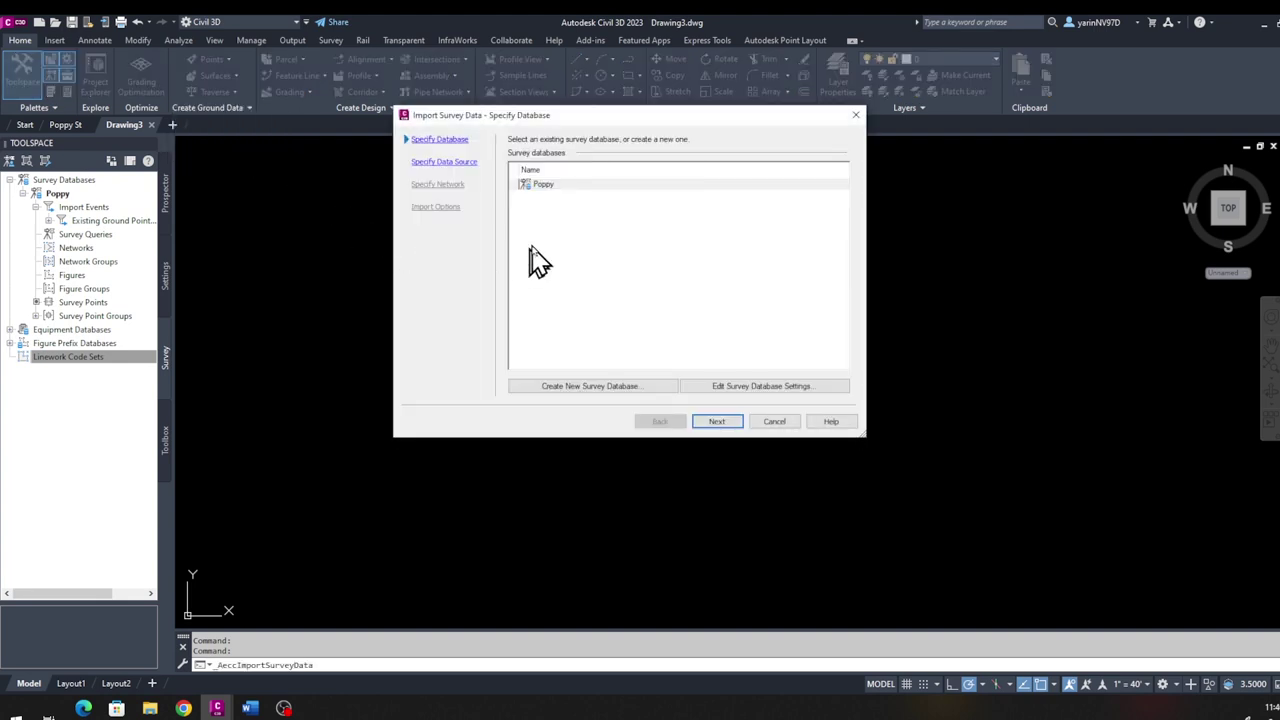
{"action": "left_click", "coordinate": [540, 186]}
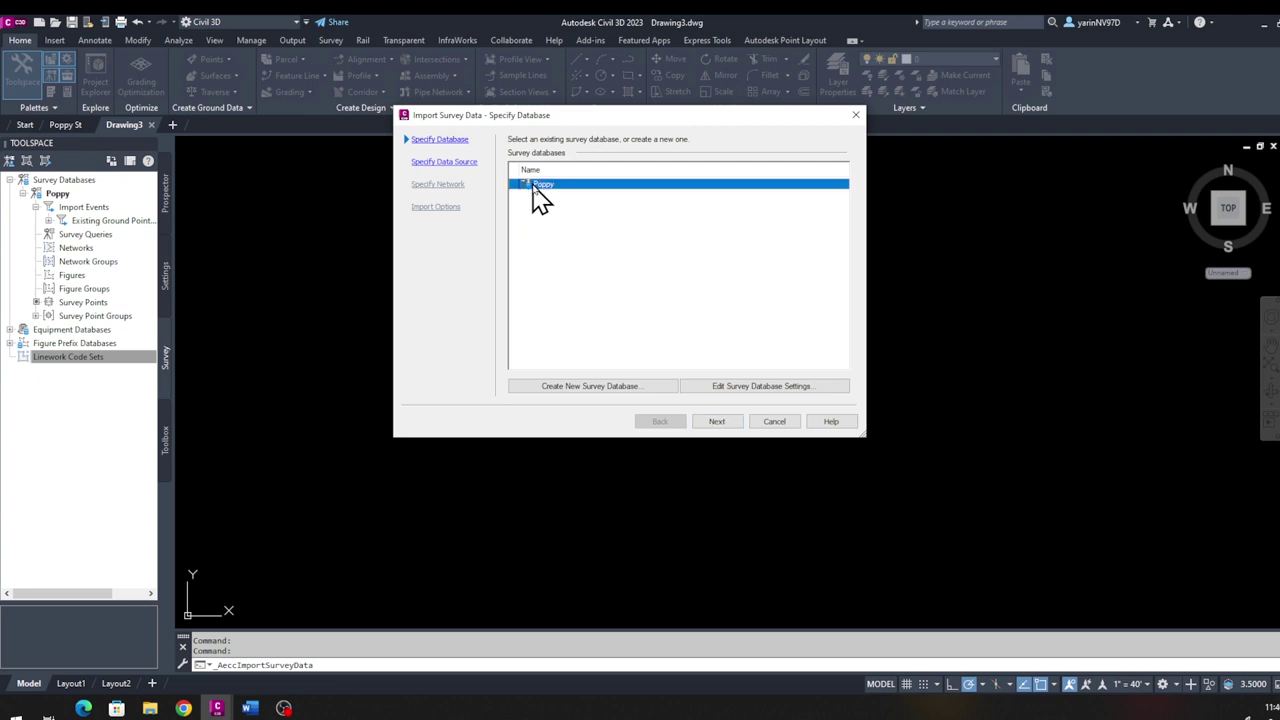
{"action": "left_click", "coordinate": [719, 423]}
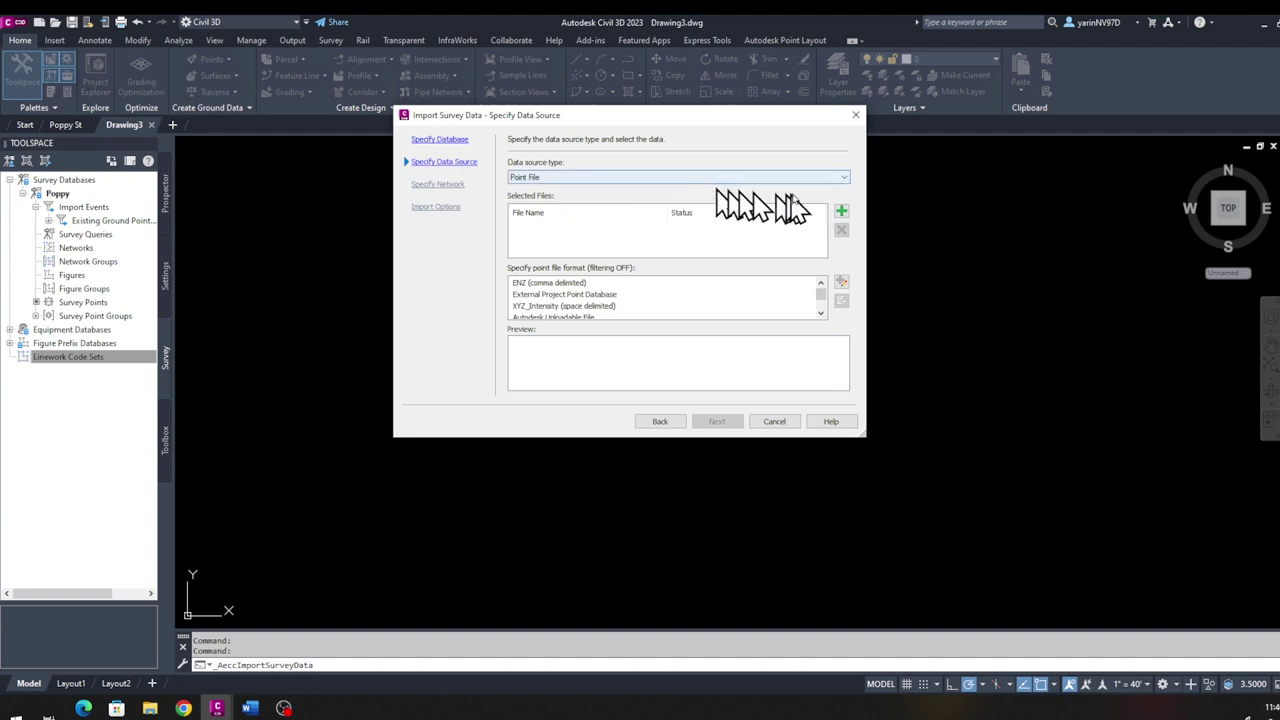
Step: Set the data source type to Point File and add Existing Ground Points - PENZD from the Youtube folder, re-importing it with the existing import event
{"action": "left_click", "coordinate": [843, 178]}
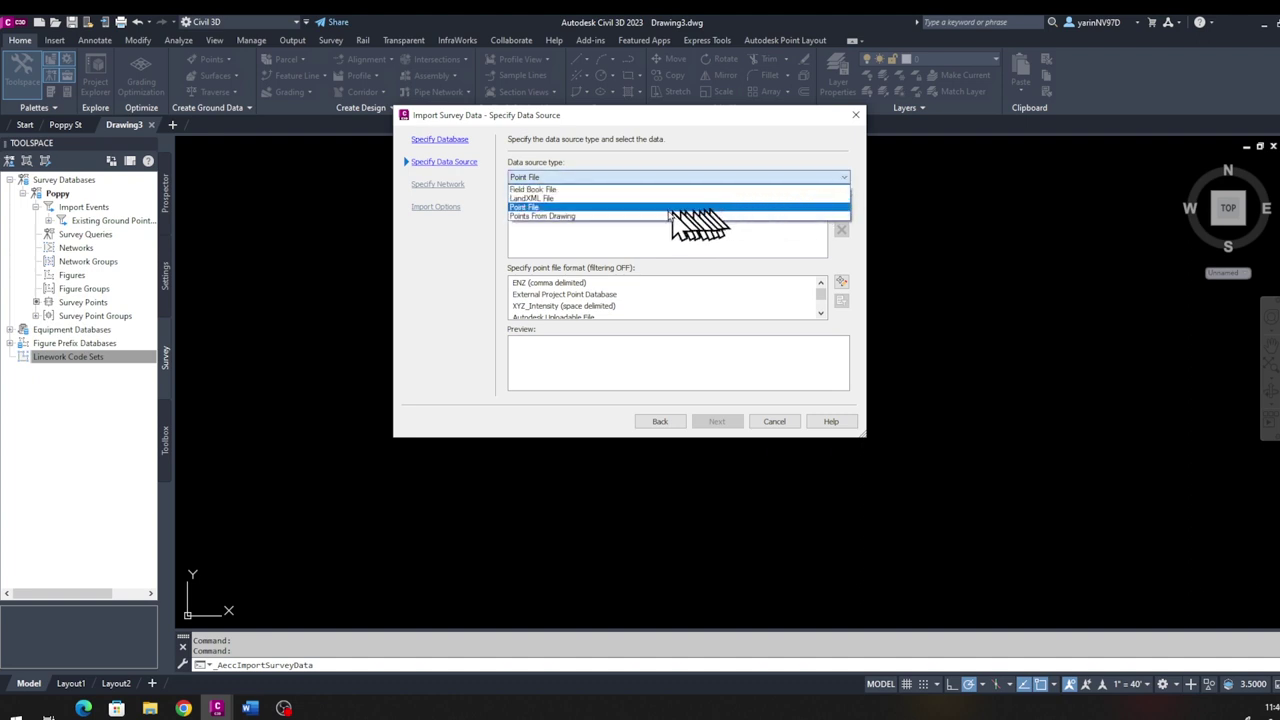
{"action": "left_click", "coordinate": [557, 208]}
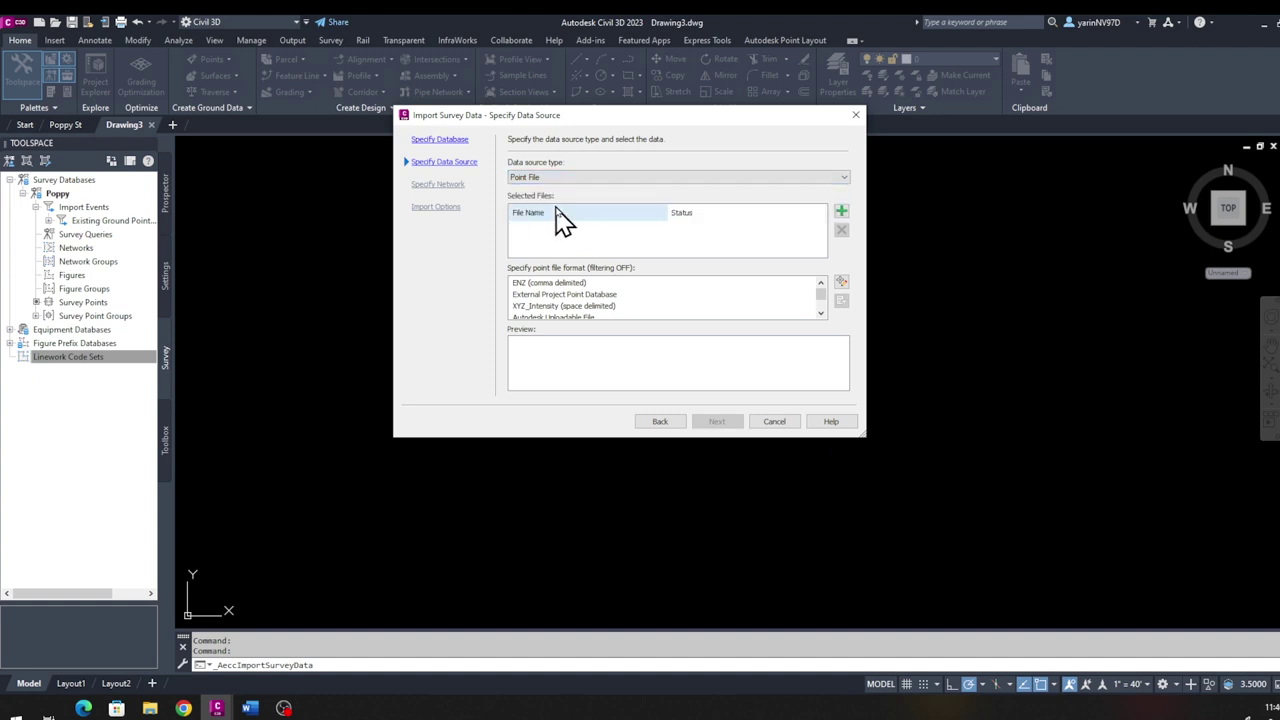
{"action": "left_click", "coordinate": [841, 213]}
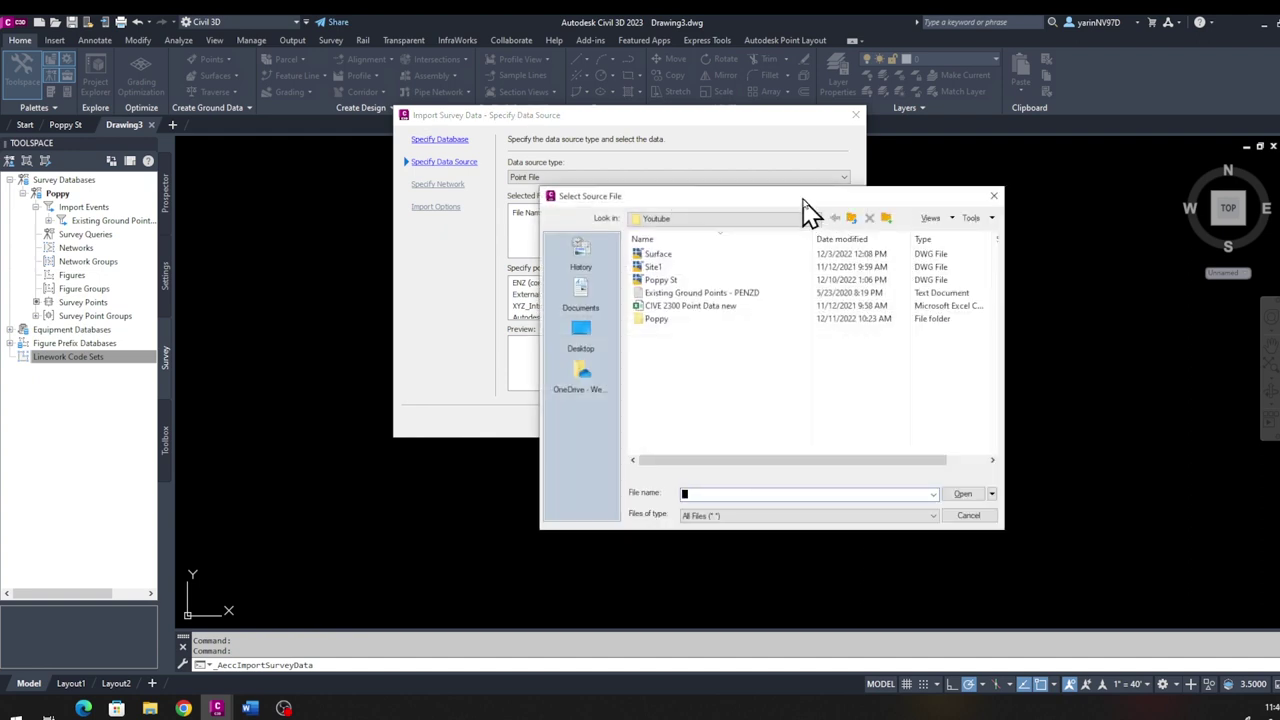
{"action": "left_click_drag", "start_coordinate": [803, 198], "coordinate": [904, 202]}
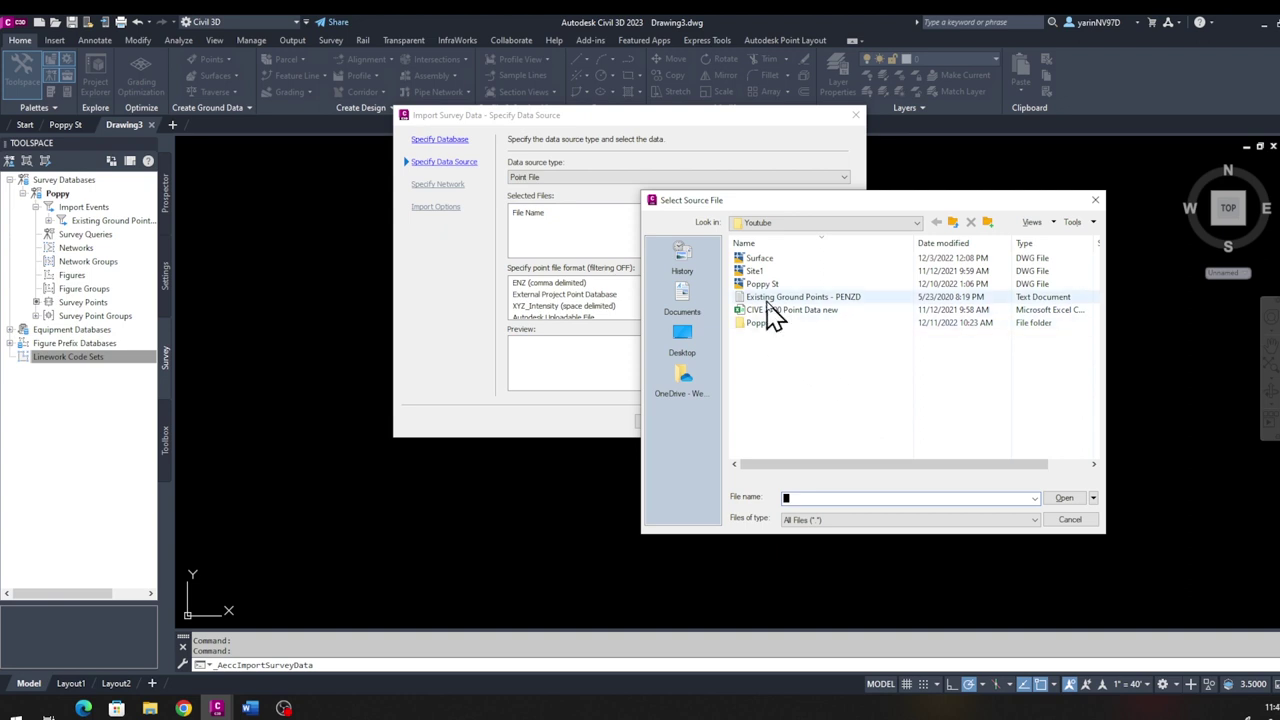
{"action": "left_click", "coordinate": [840, 310]}
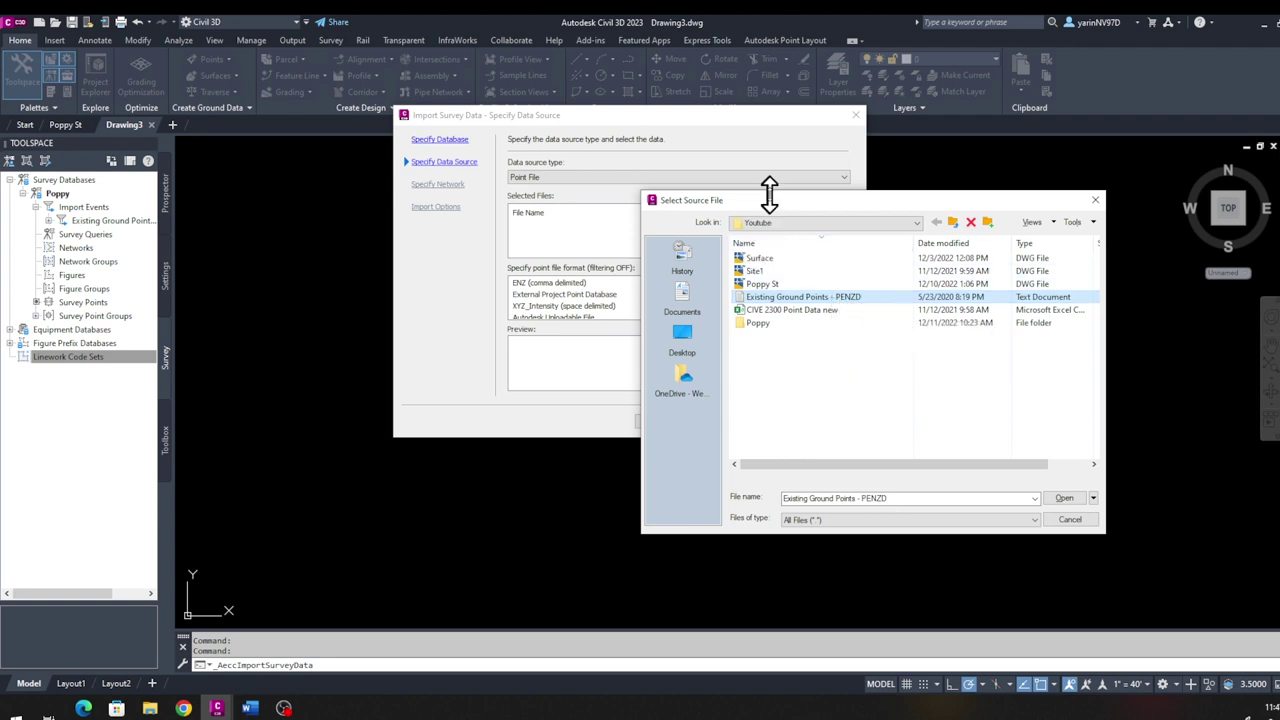
{"action": "left_click_drag", "start_coordinate": [771, 201], "coordinate": [766, 323]}
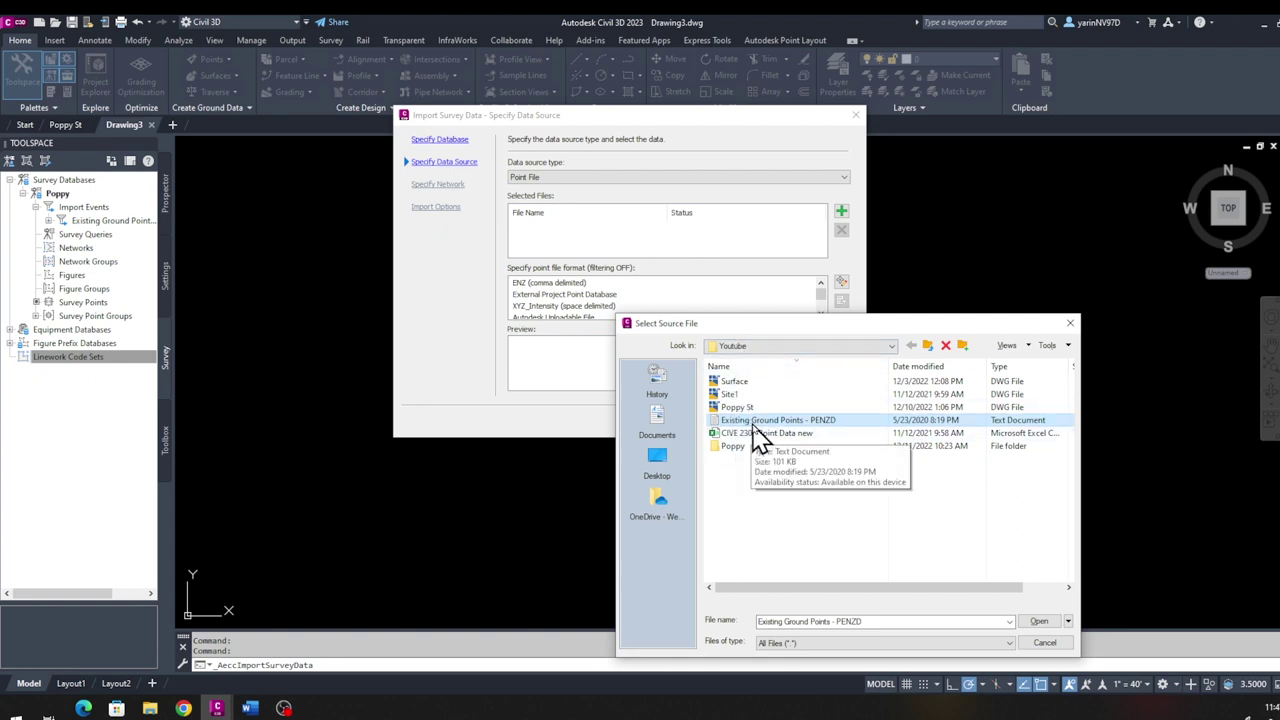
{"action": "left_click", "coordinate": [1040, 622]}
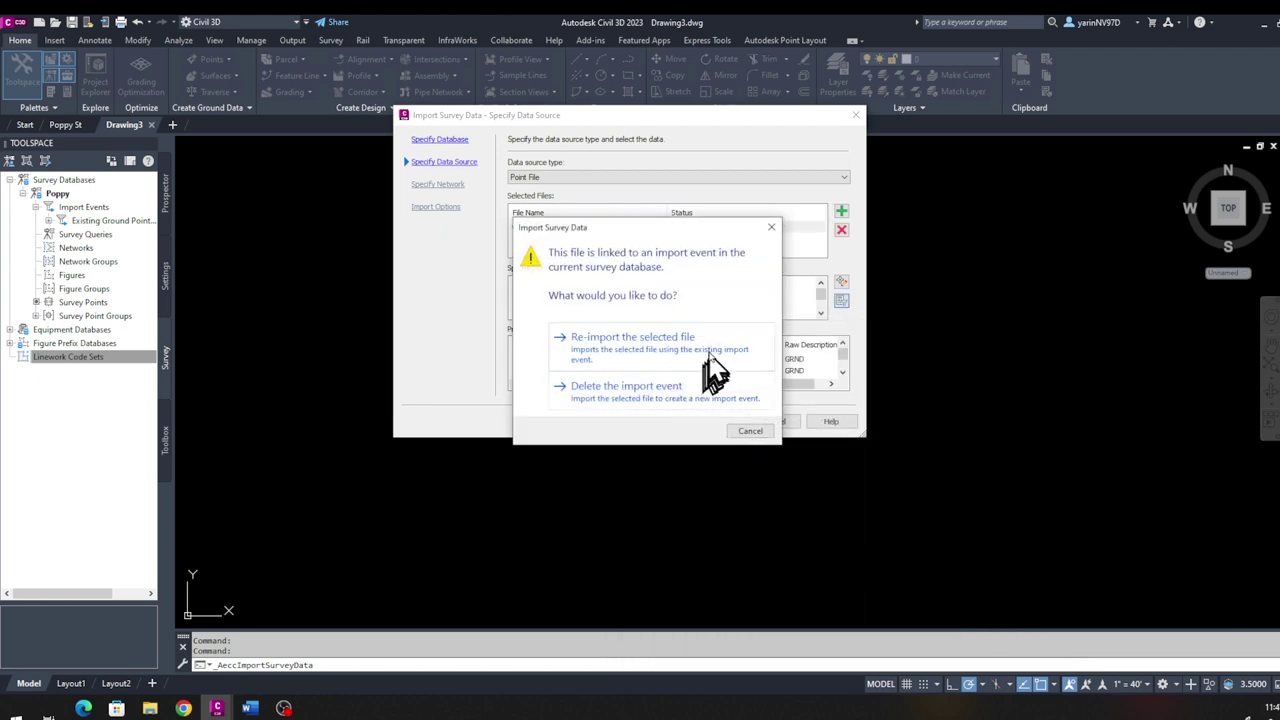
{"action": "left_click", "coordinate": [616, 360]}
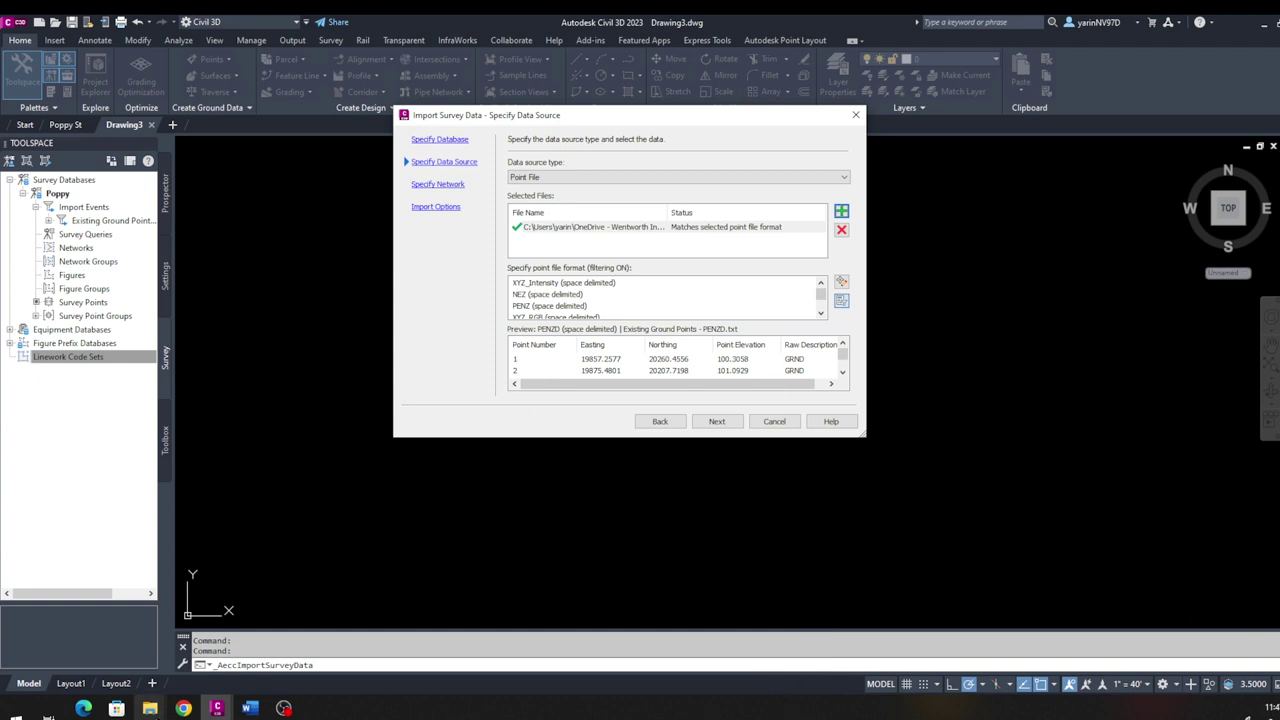
Step: Switch to Notepad to compare the Existing Ground Points - PENZD data, and choose the PENZD (space delimited) point file format for the import
{"action": "left_click", "coordinate": [150, 708]}
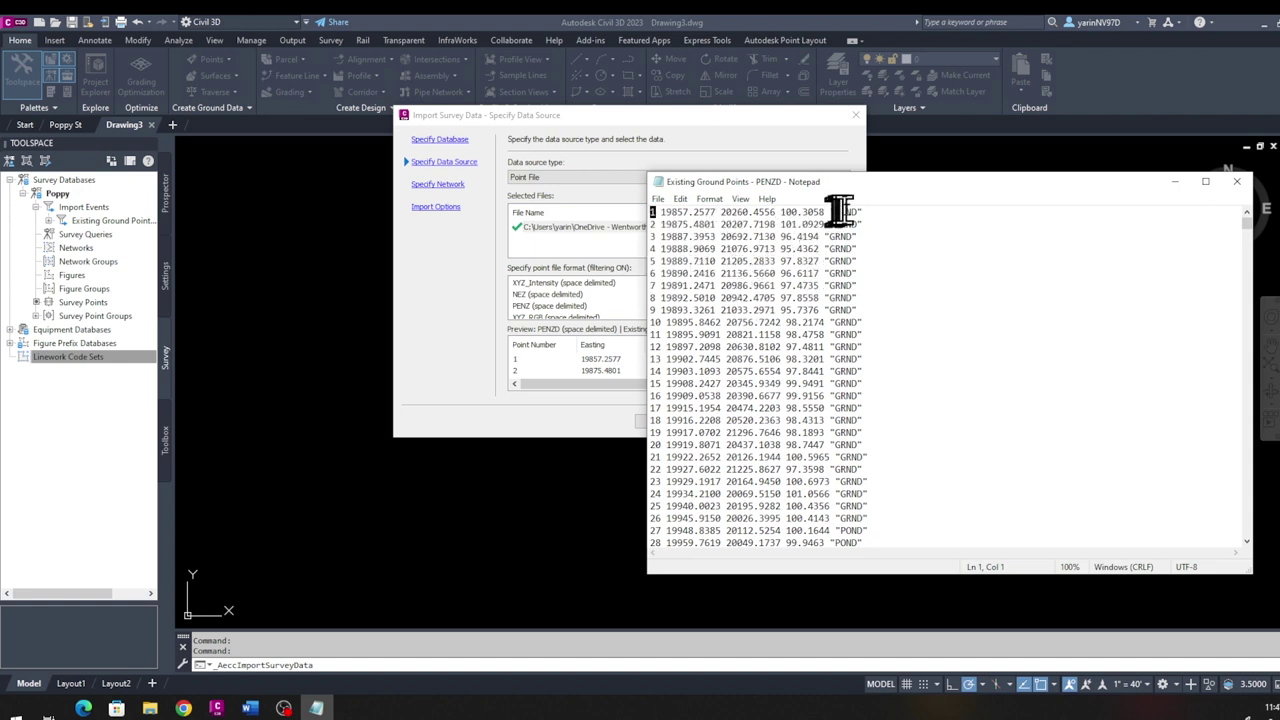
{"action": "left_click_drag", "start_coordinate": [922, 192], "coordinate": [860, 409]}
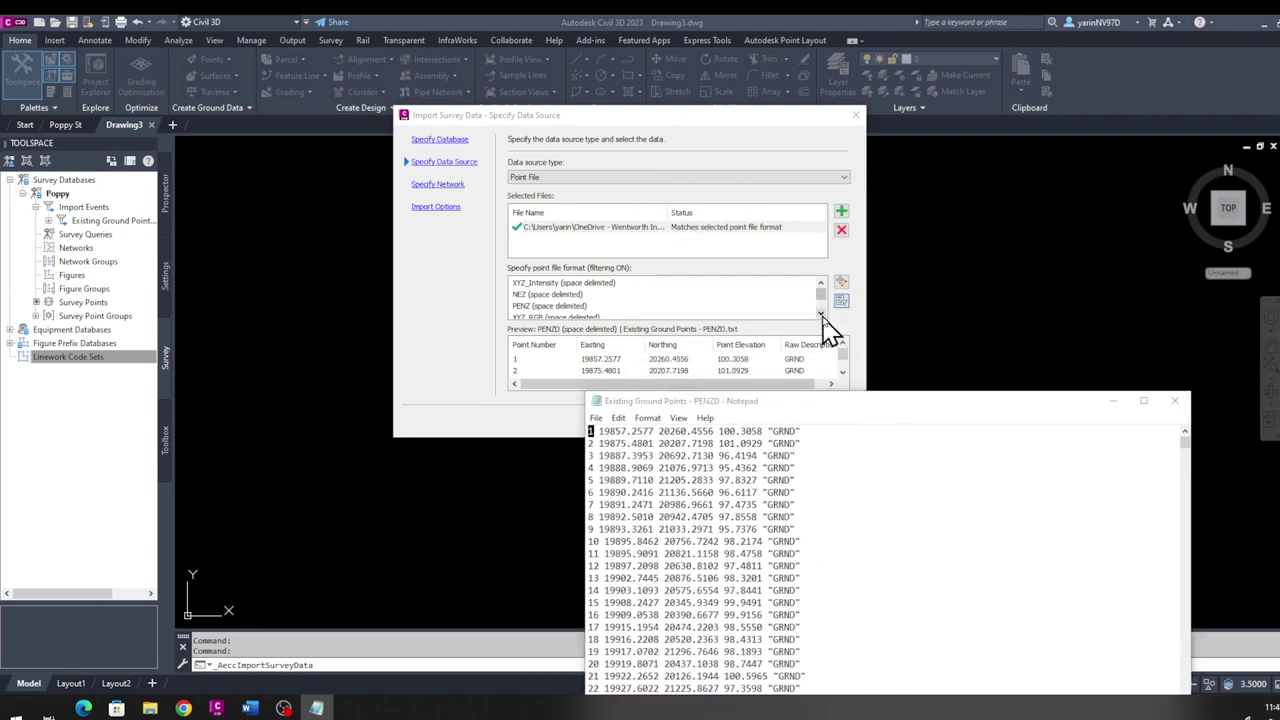
{"action": "left_click", "coordinate": [821, 315]}
{"action": "left_click", "coordinate": [821, 315]}
{"action": "left_click", "coordinate": [821, 315]}
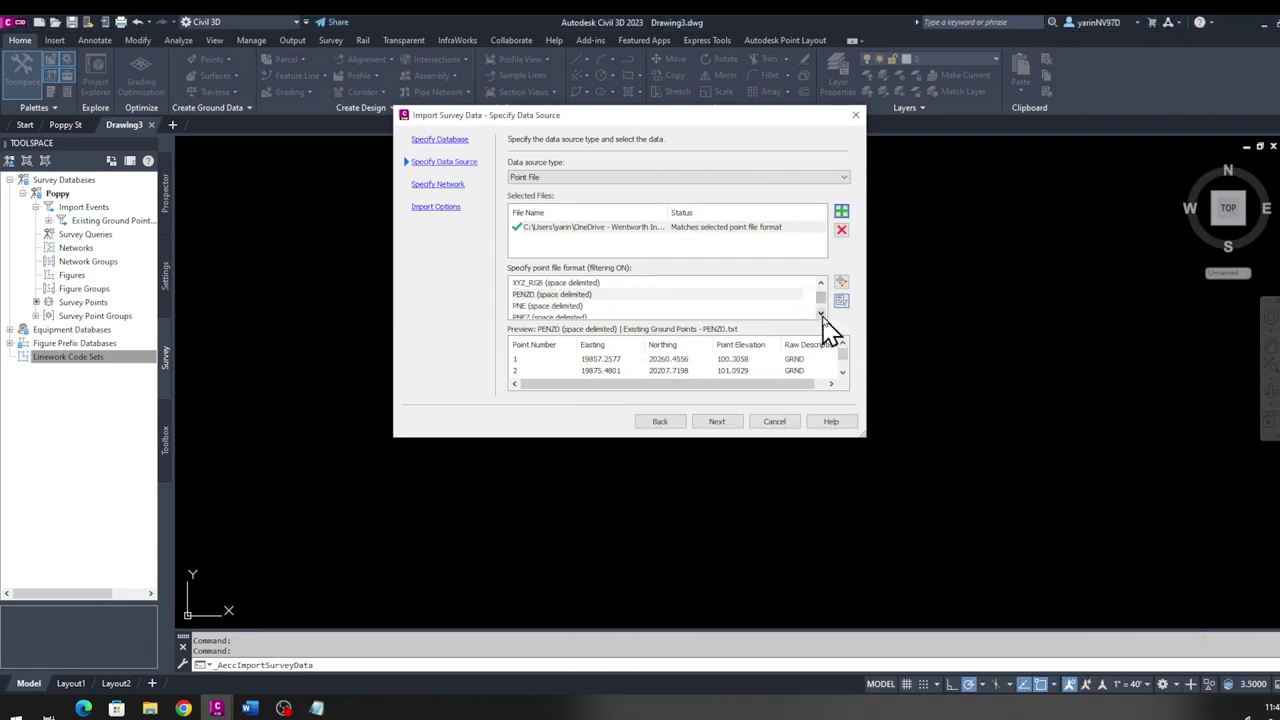
{"action": "left_click", "coordinate": [537, 296]}
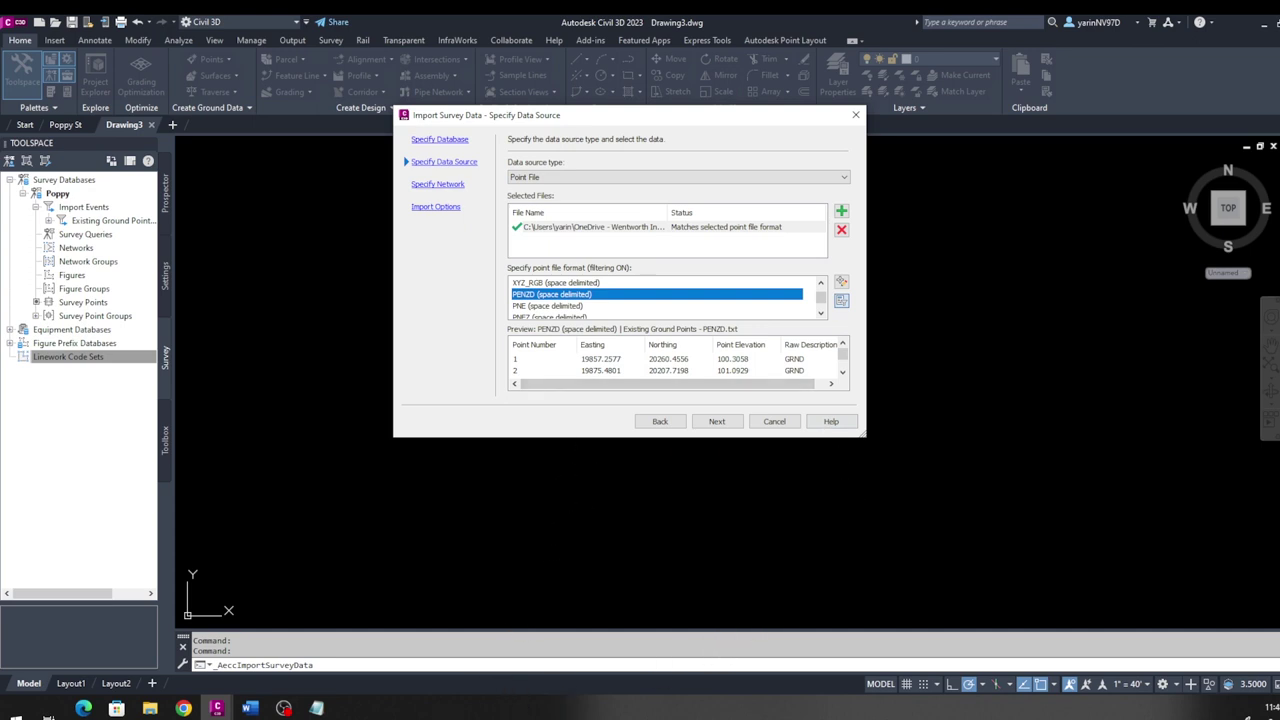
Step: Close the point file in Notepad, check the import preview, and proceed to the import options with the survey network set to <none>
{"action": "key", "text": "alt+Tab"}
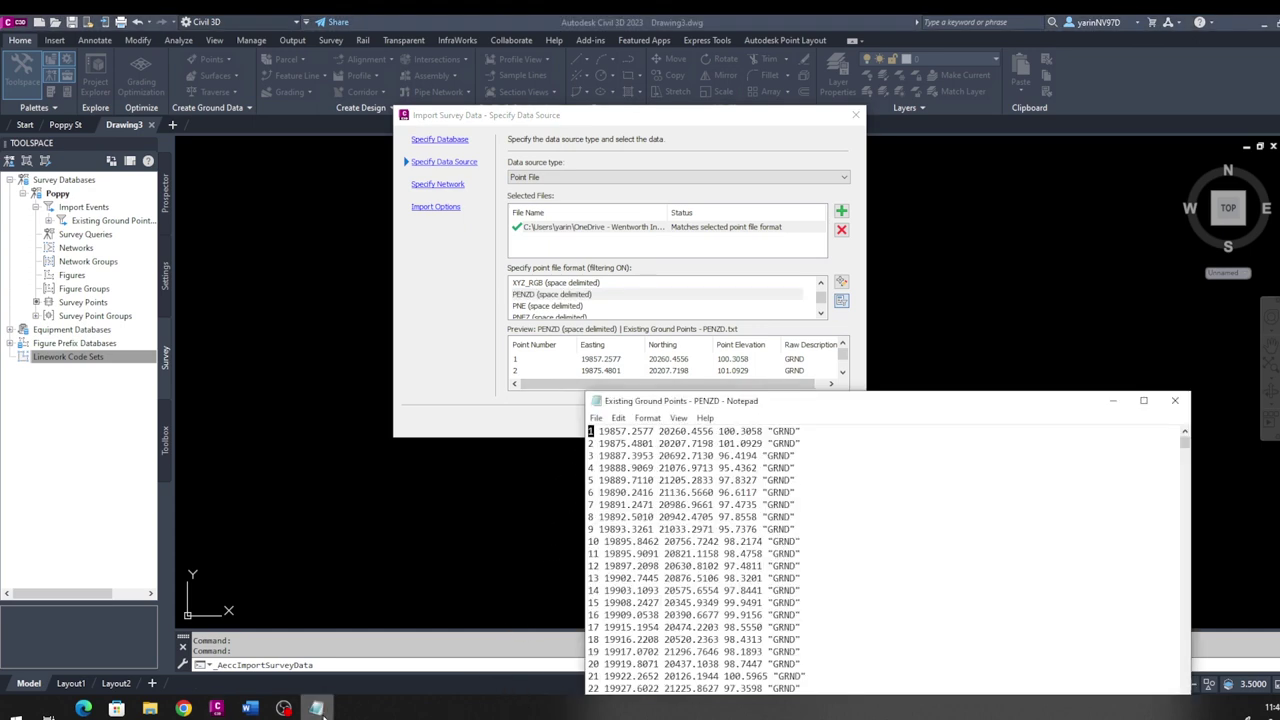
{"action": "left_click", "coordinate": [1180, 400]}
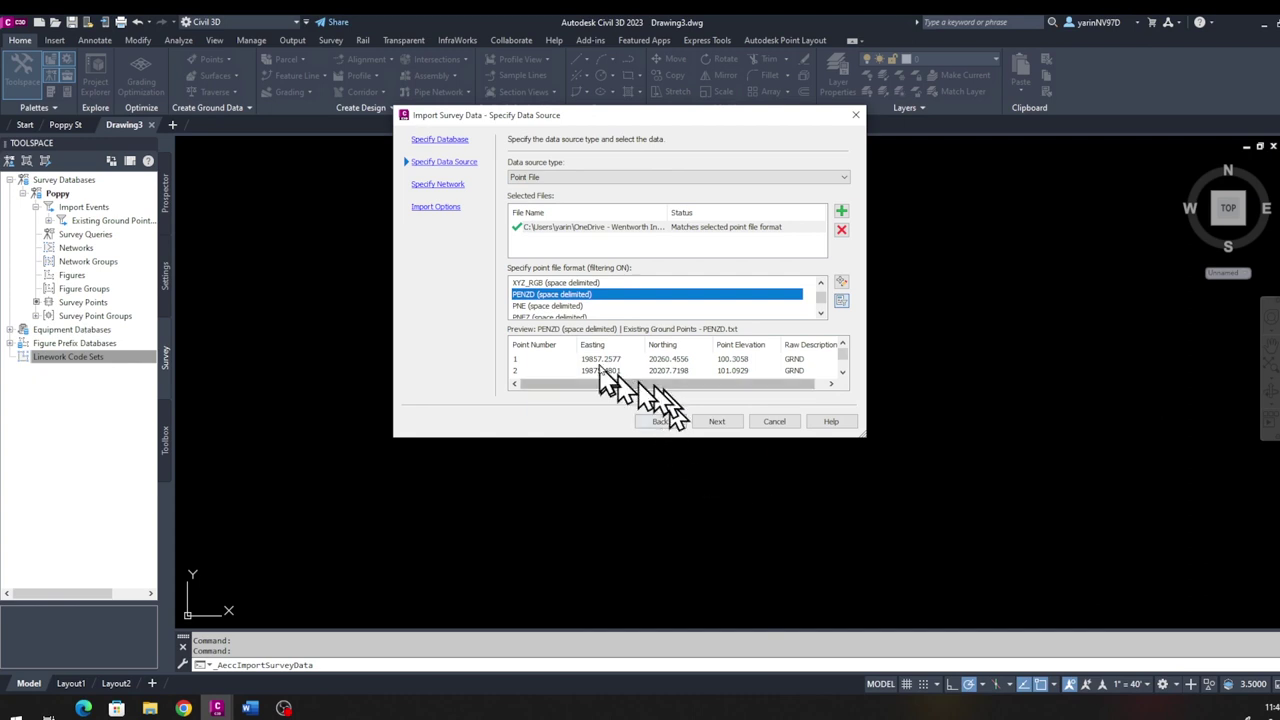
{"action": "left_click", "coordinate": [842, 371]}
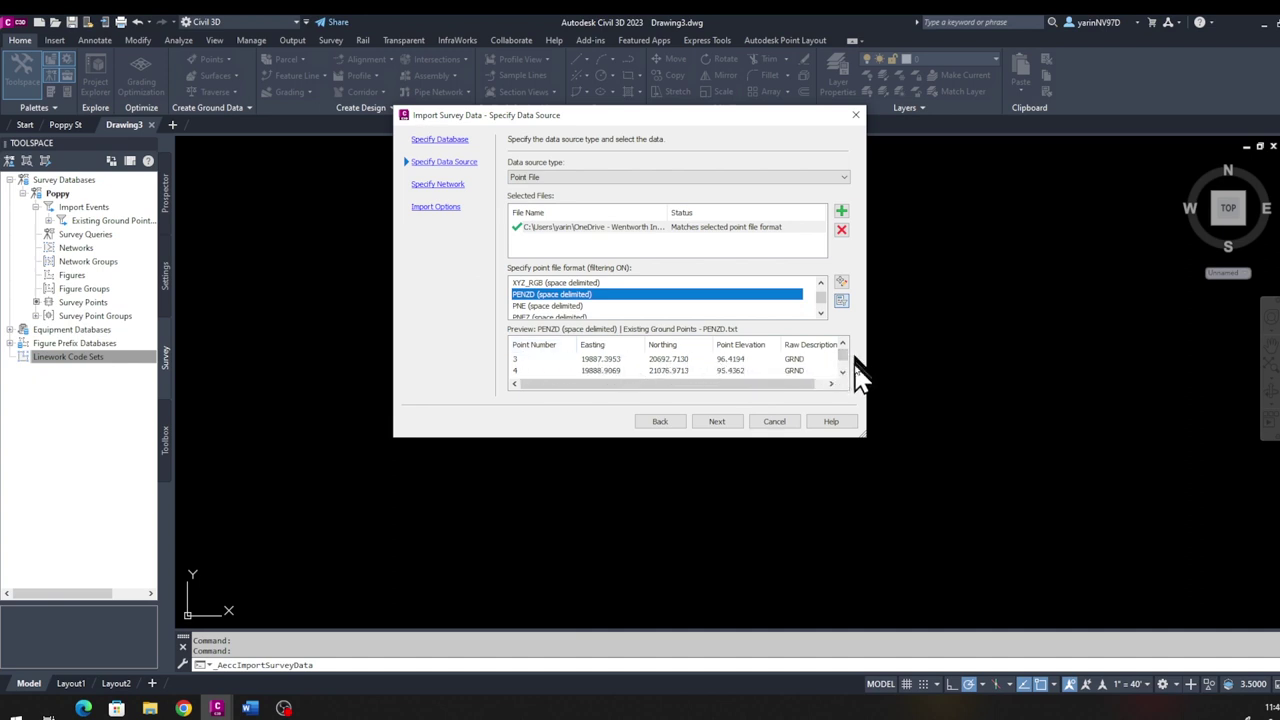
{"action": "left_click", "coordinate": [717, 421]}
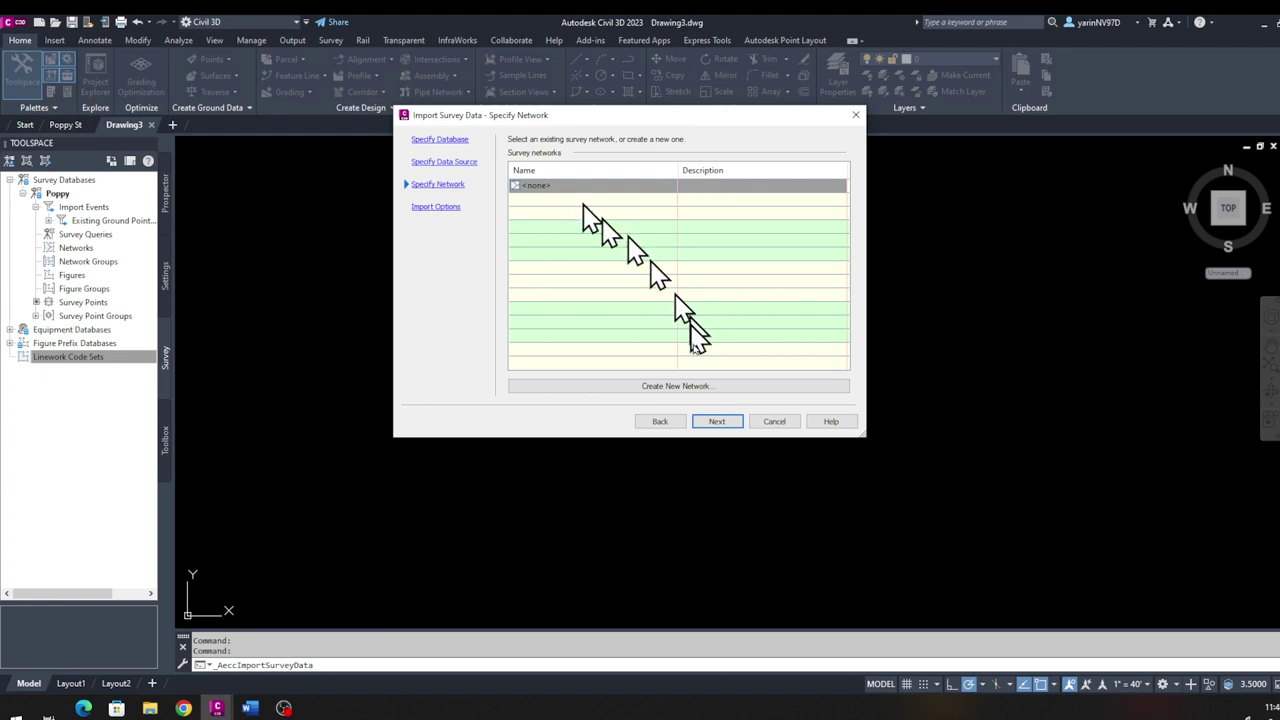
{"action": "left_click", "coordinate": [717, 421]}
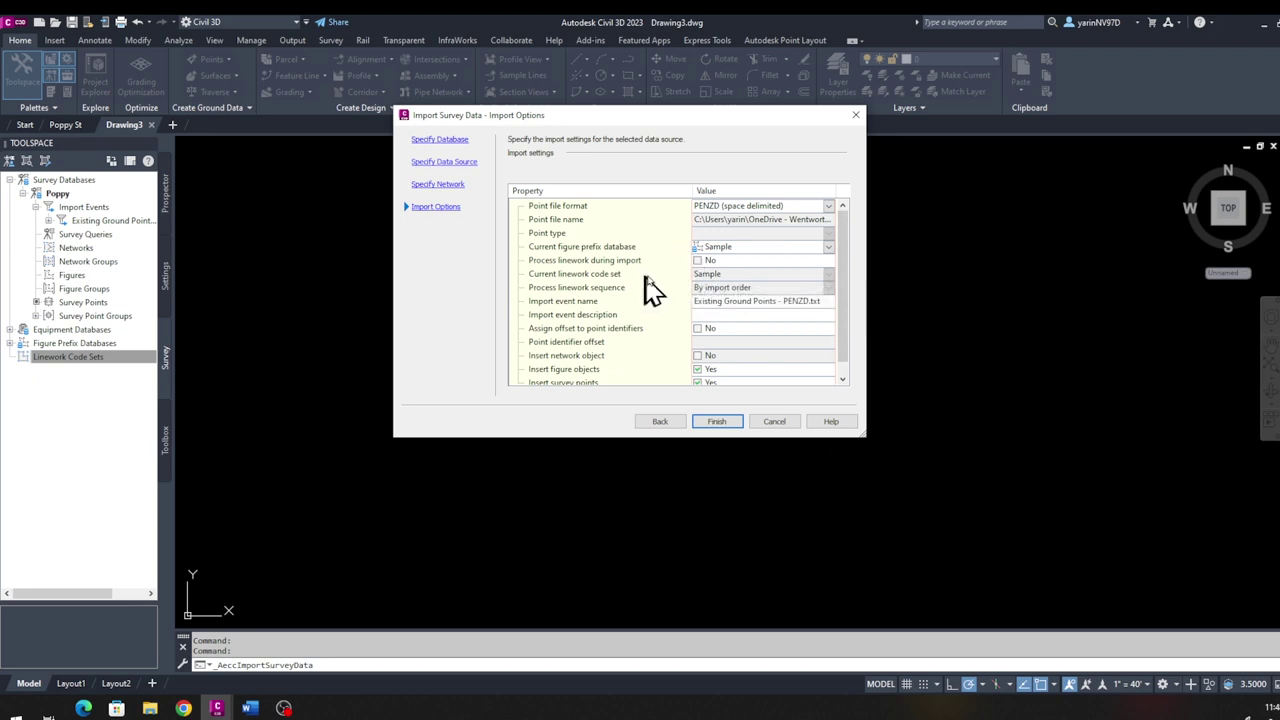
Step: Set Process linework during import to No and finish the survey data import with figure objects and survey points inserted
{"action": "left_click", "coordinate": [734, 259]}
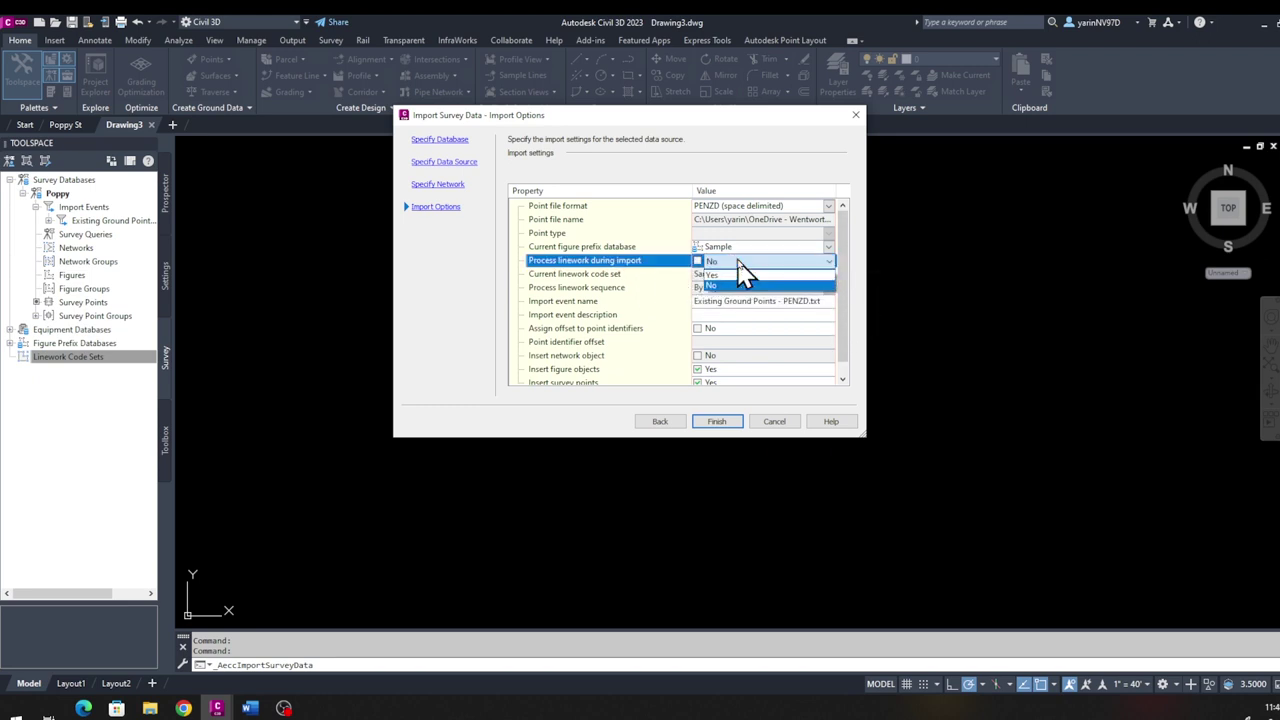
{"action": "left_click", "coordinate": [742, 288]}
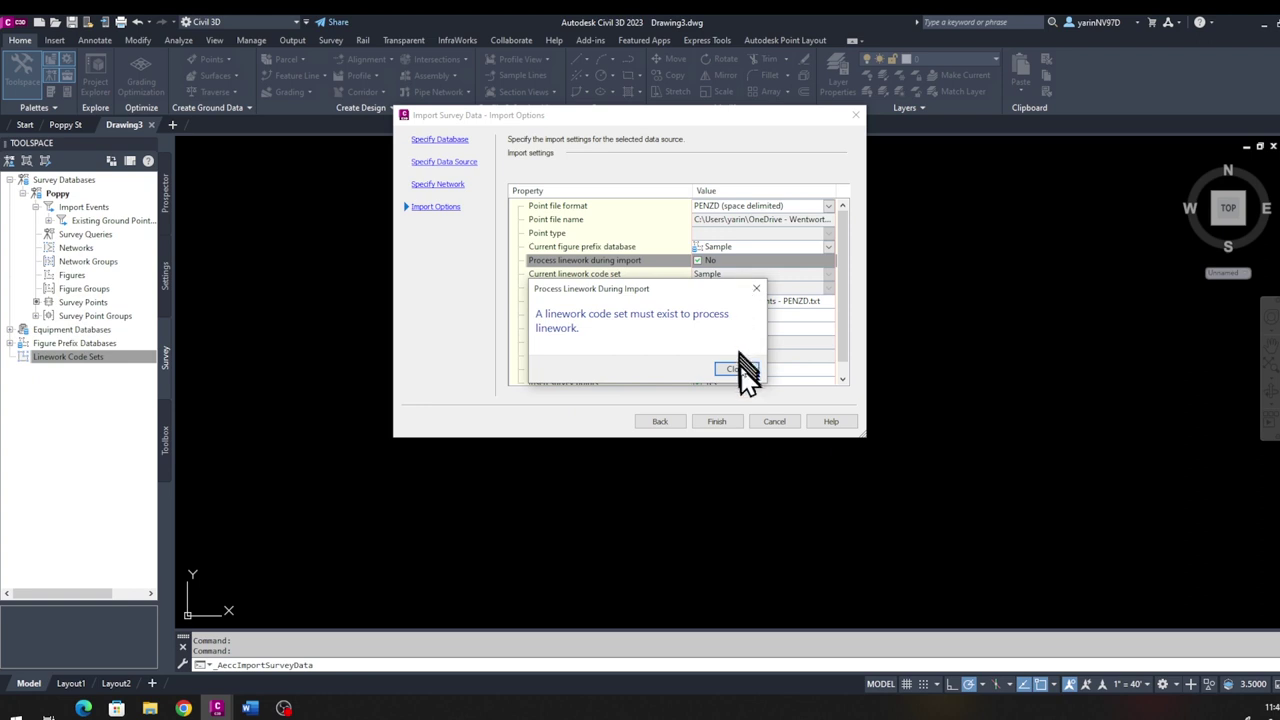
{"action": "left_click", "coordinate": [736, 368]}
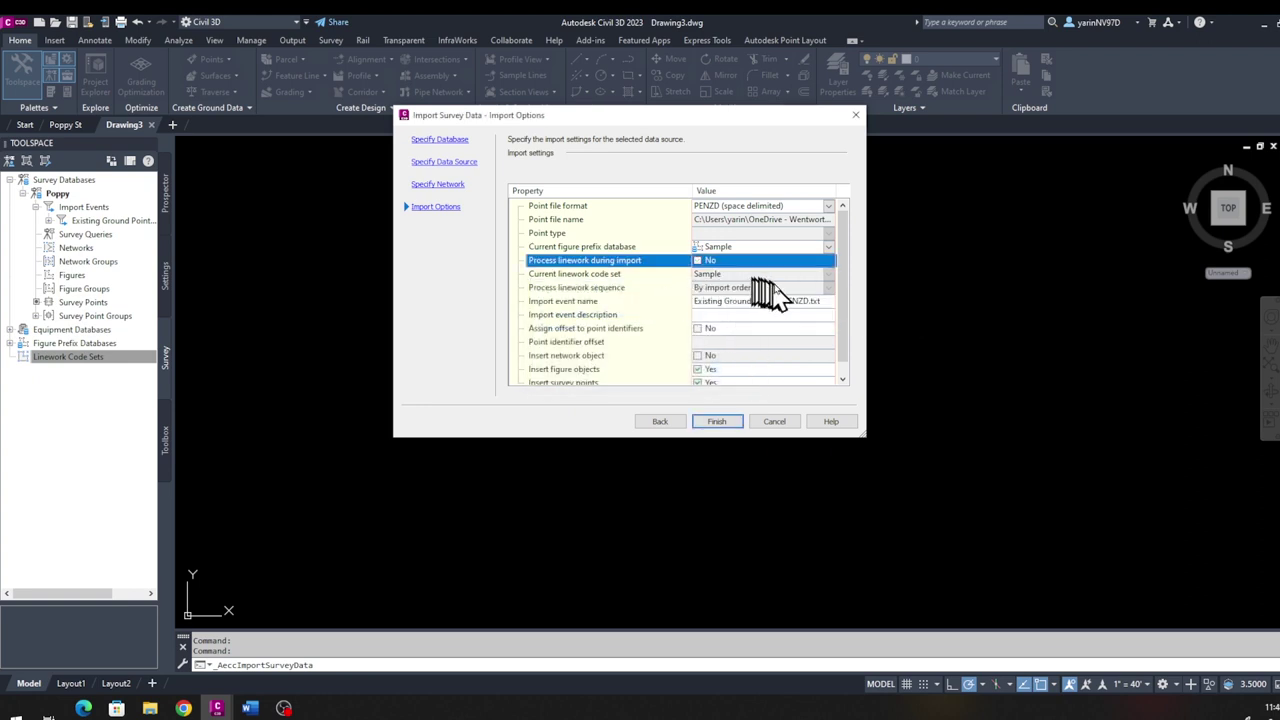
{"action": "scroll", "coordinate": [800, 340], "scroll_direction": "down", "scroll_amount": 1}
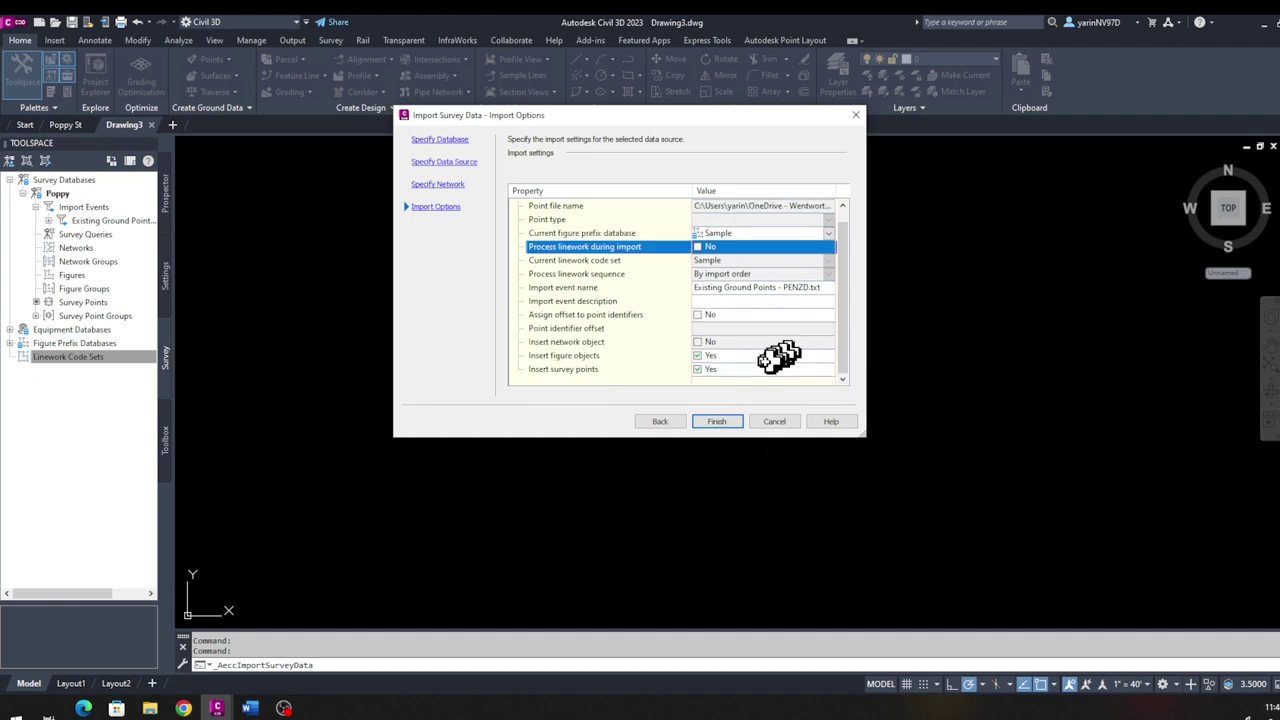
{"action": "left_click", "coordinate": [718, 422]}
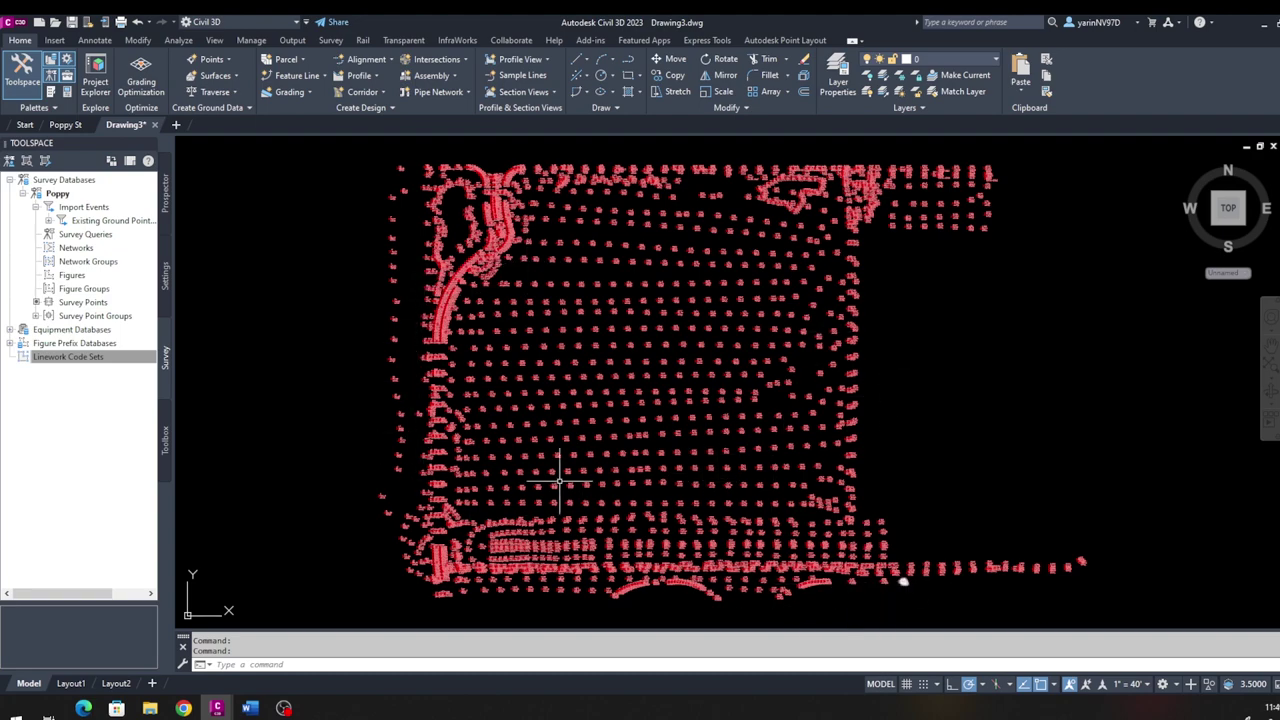
Step: Examine the imported survey points' number, elevation and description labels and their overall layout in the drawing
{"action": "scroll", "coordinate": [672, 386], "scroll_direction": "up", "scroll_amount": 10}
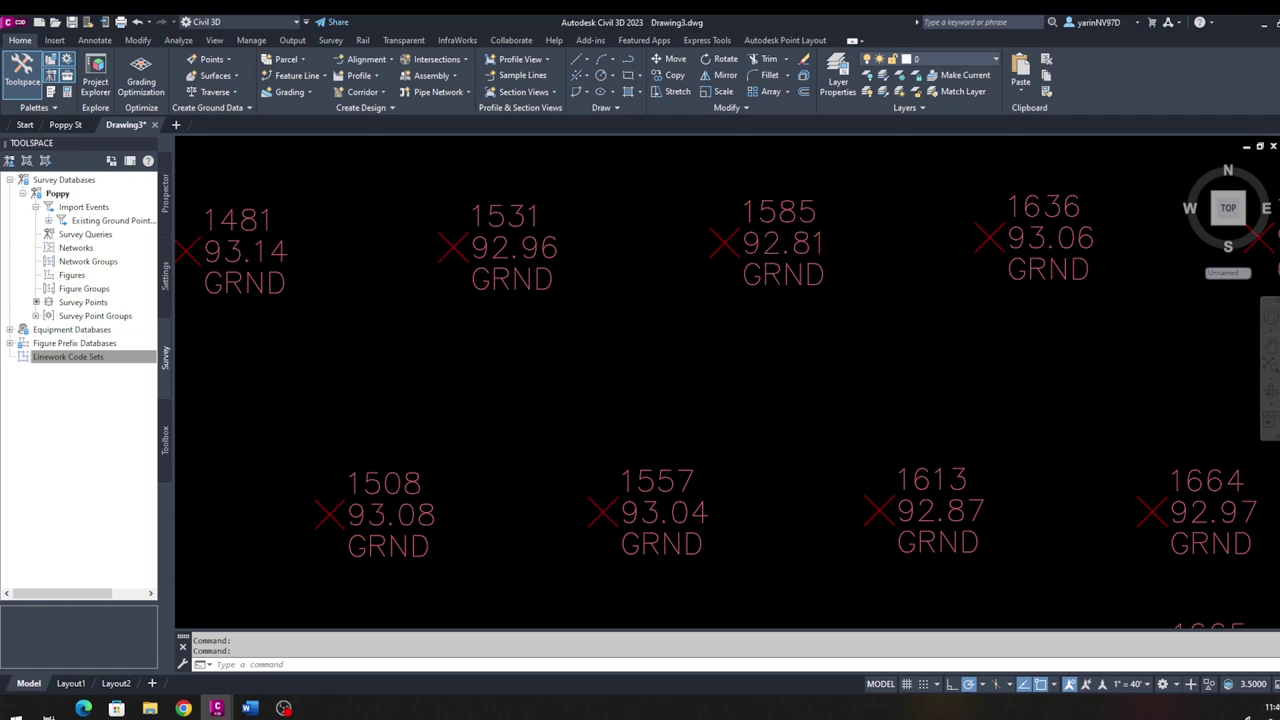
{"action": "scroll", "coordinate": [802, 297], "scroll_direction": "down", "scroll_amount": 5}
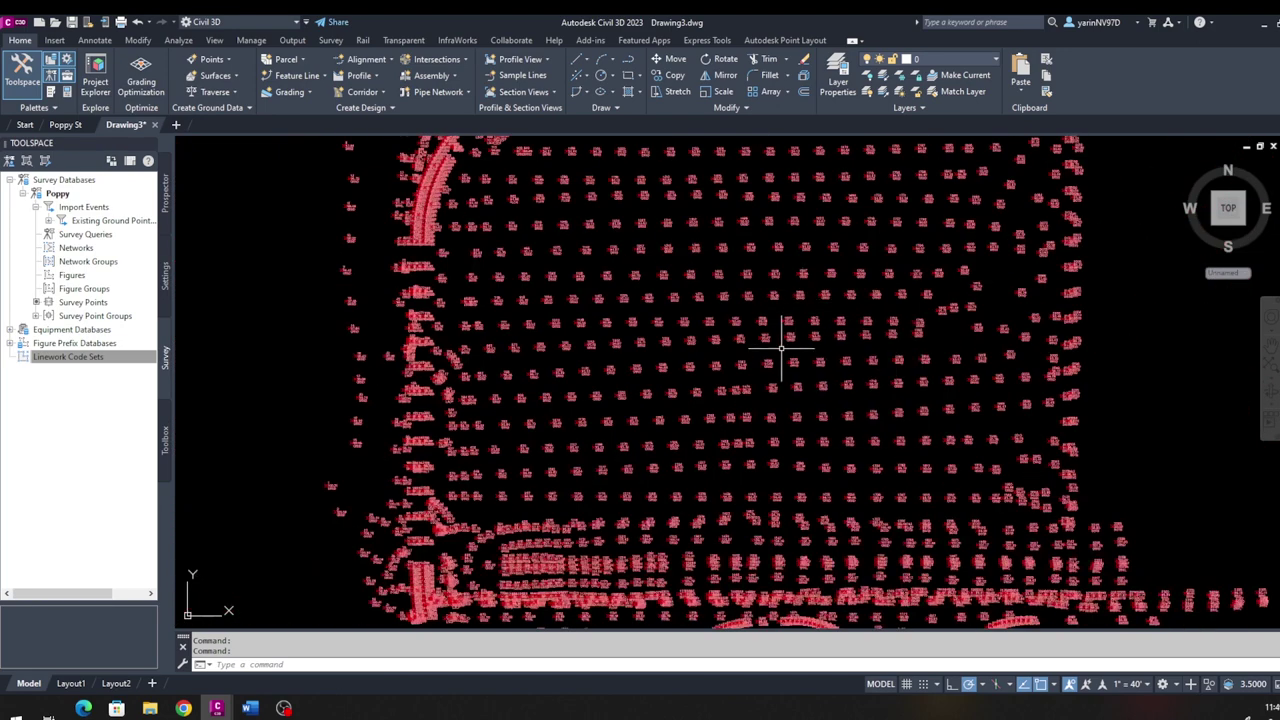
{"action": "scroll", "coordinate": [775, 347], "scroll_direction": "down", "scroll_amount": 3}
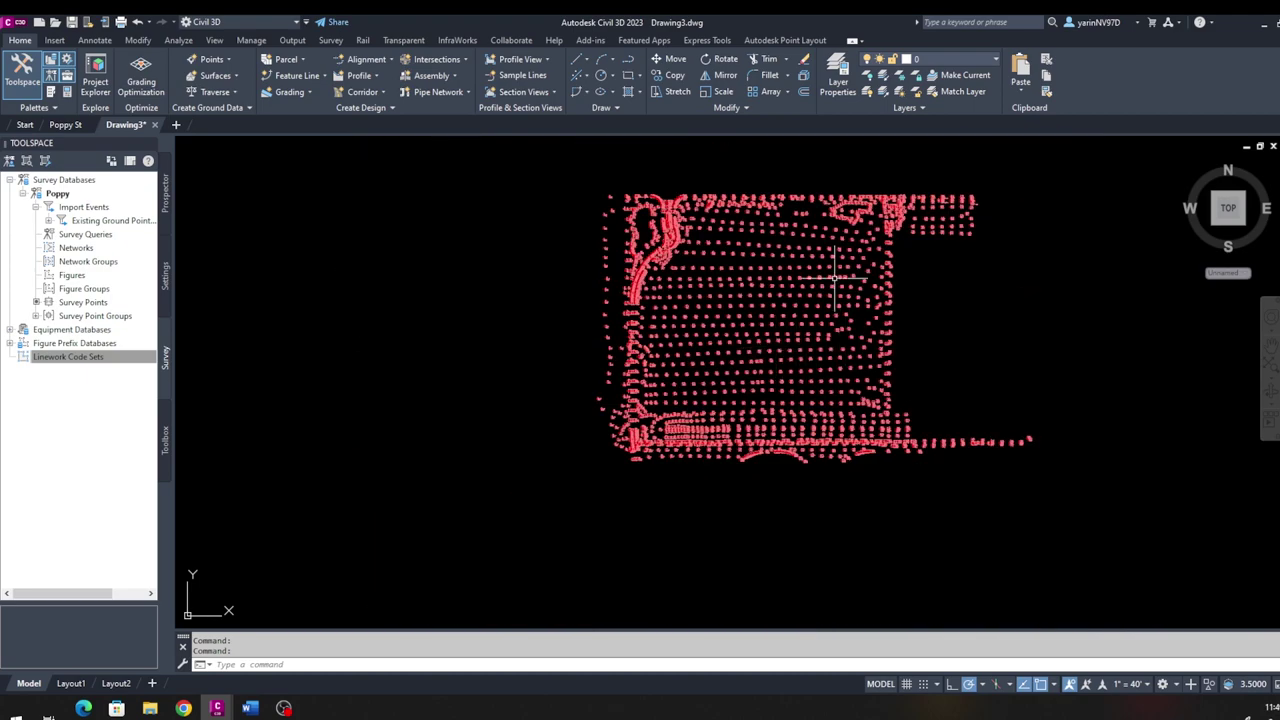